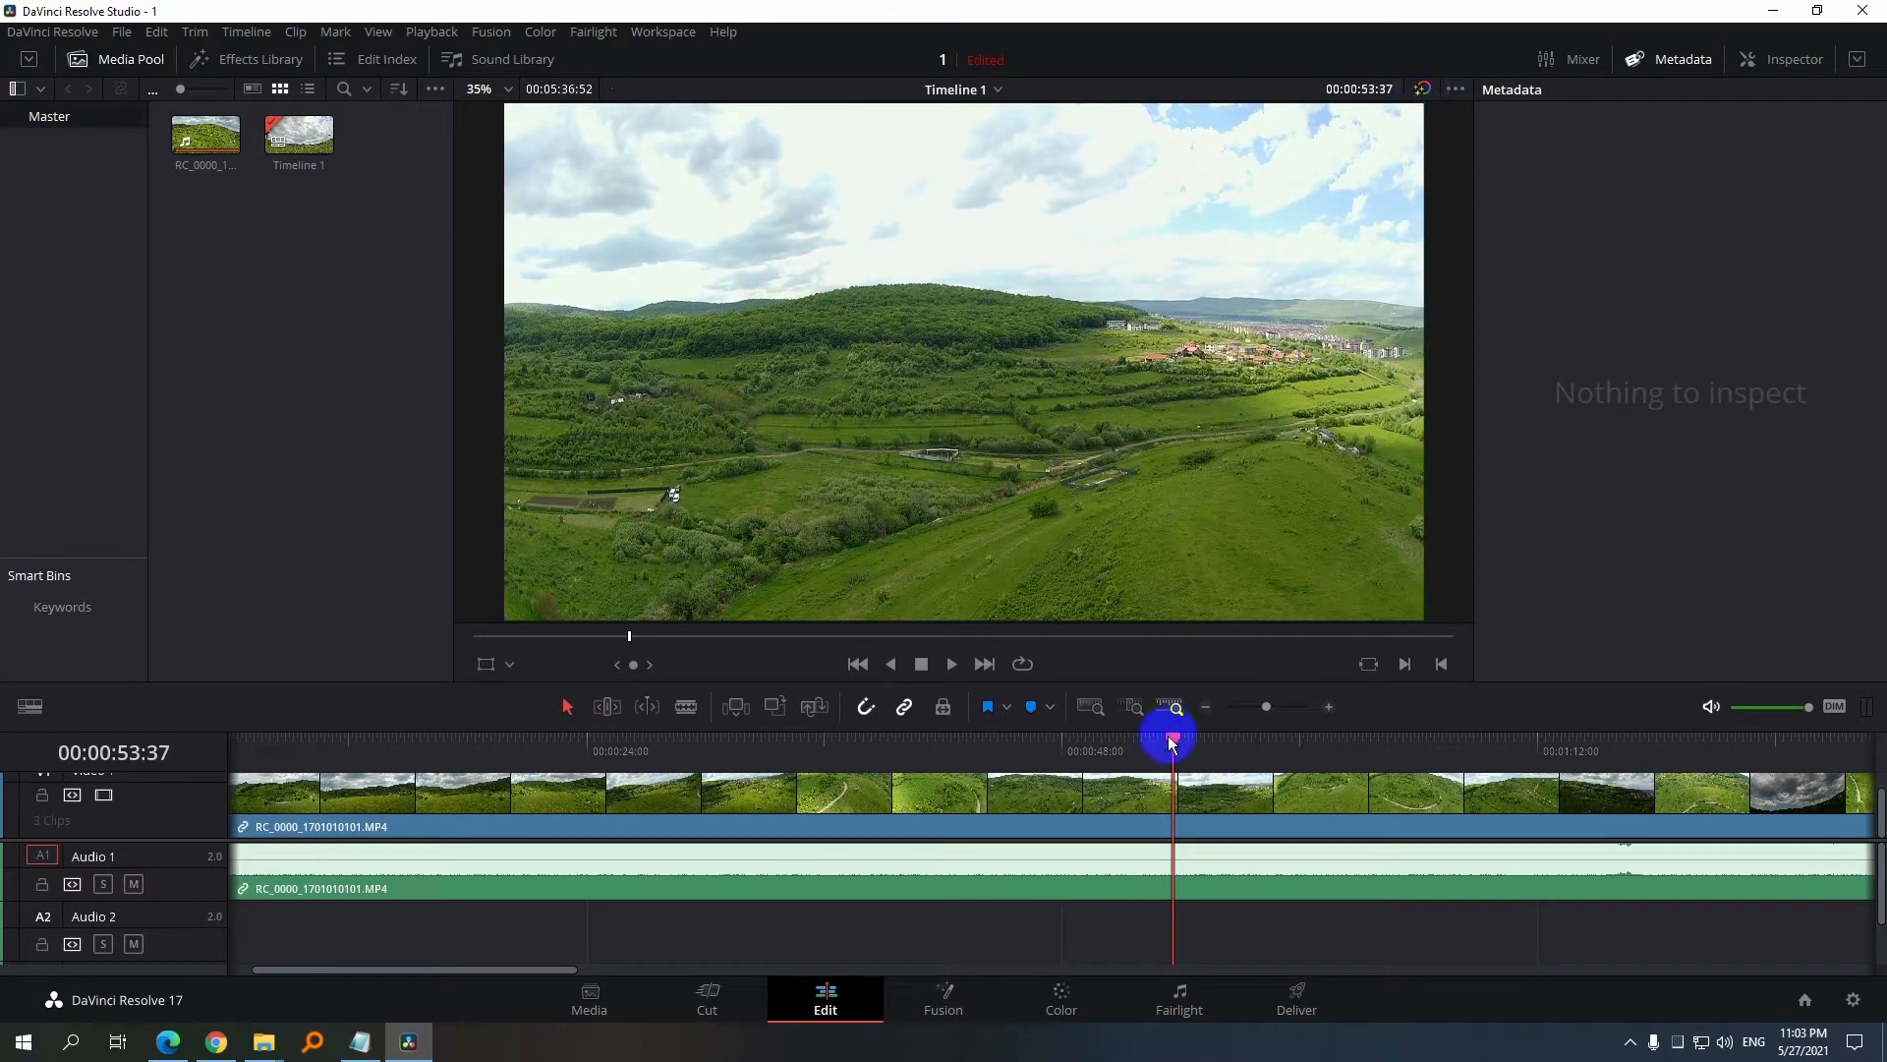
# Open the Color page with the playhead at 00:00:56:12 and show the expanded Keyframes editor for the third clip
pyautogui.moveTo(1173, 744); pyautogui.dragTo(1226, 740)
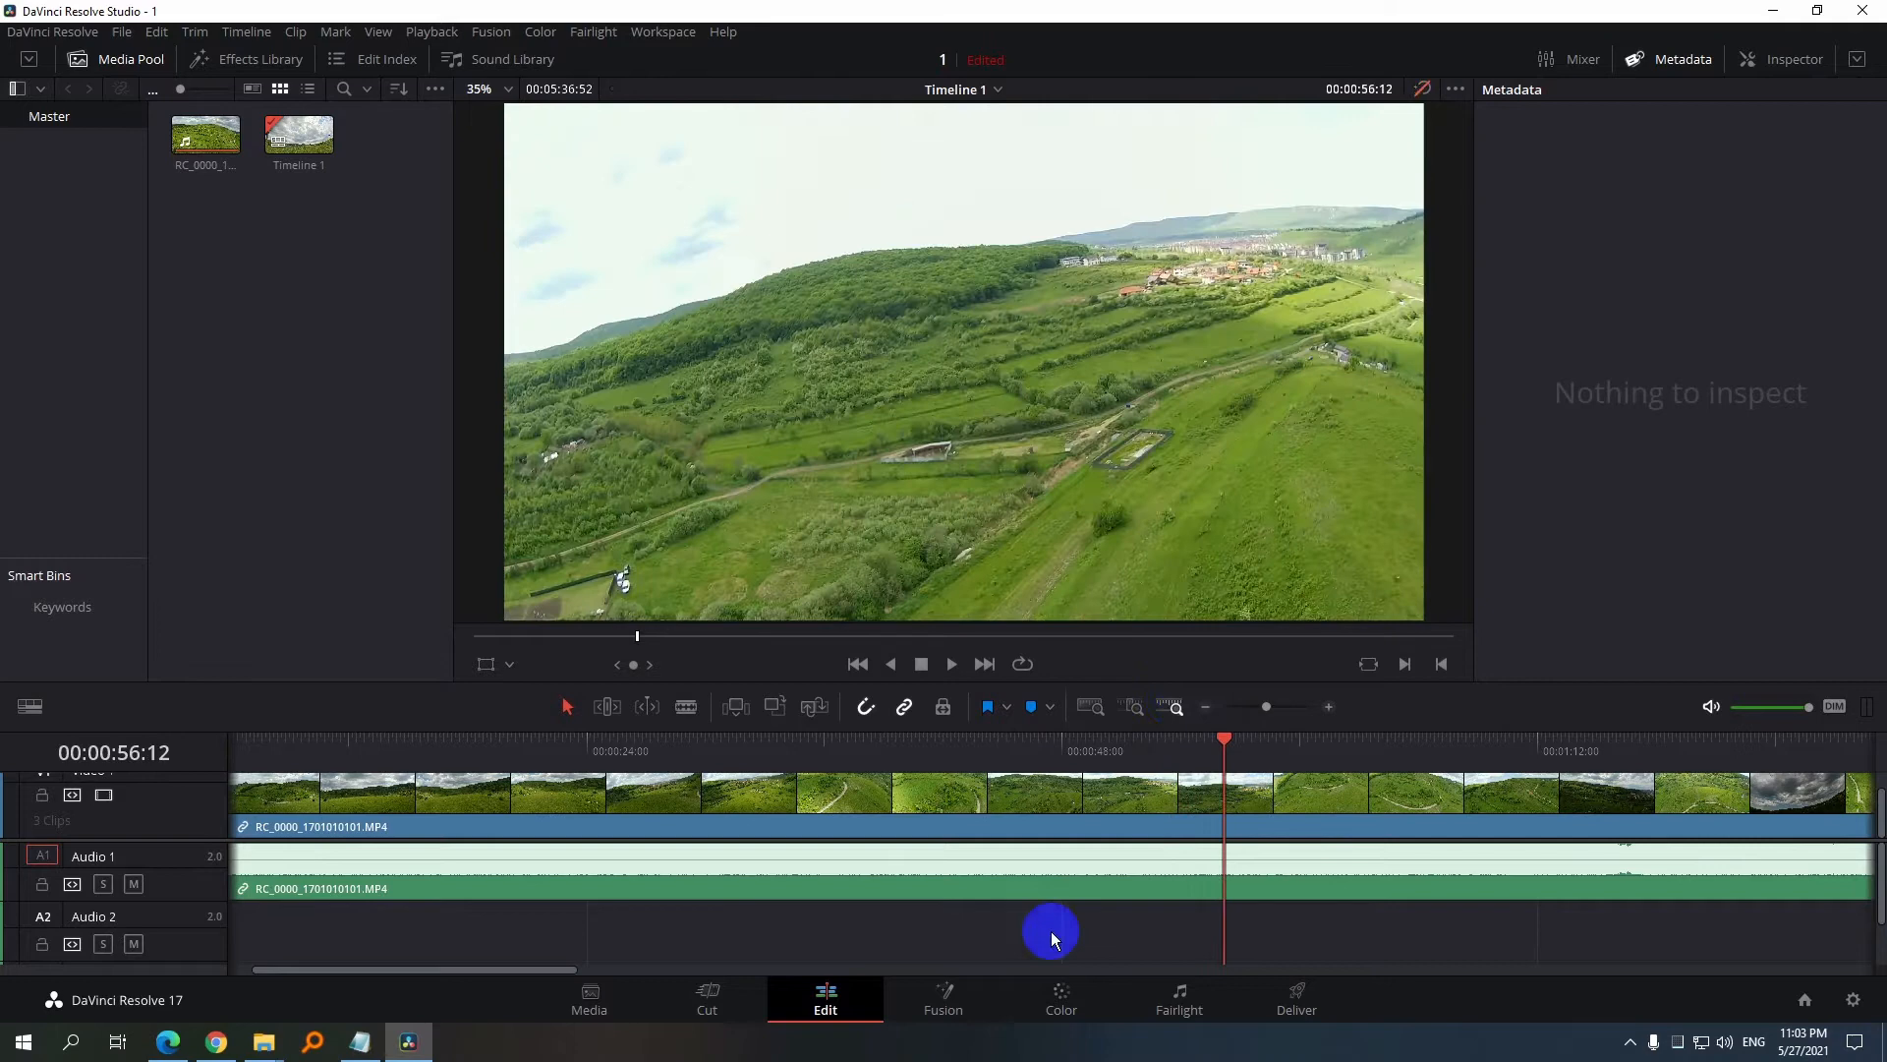
pyautogui.click(1073, 1012)
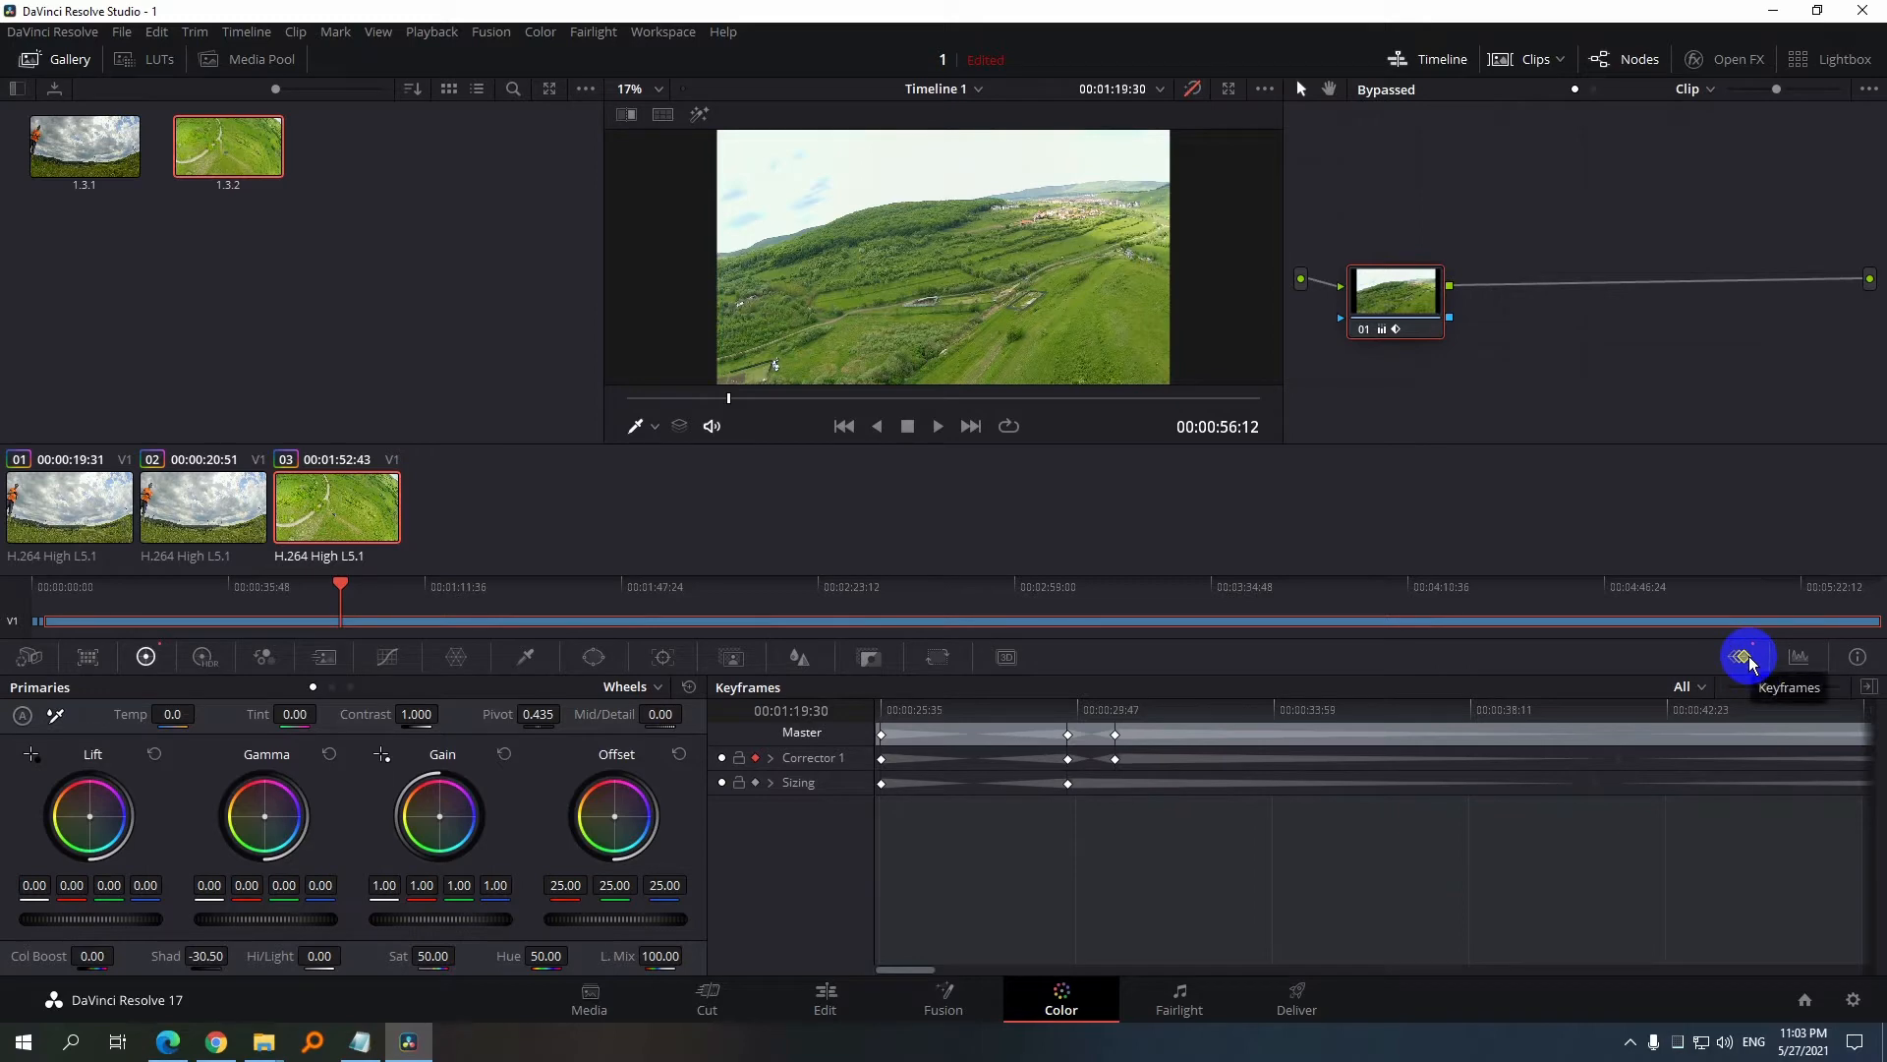
pyautogui.click(1798, 657)
pyautogui.click(1857, 657)
pyautogui.click(1803, 656)
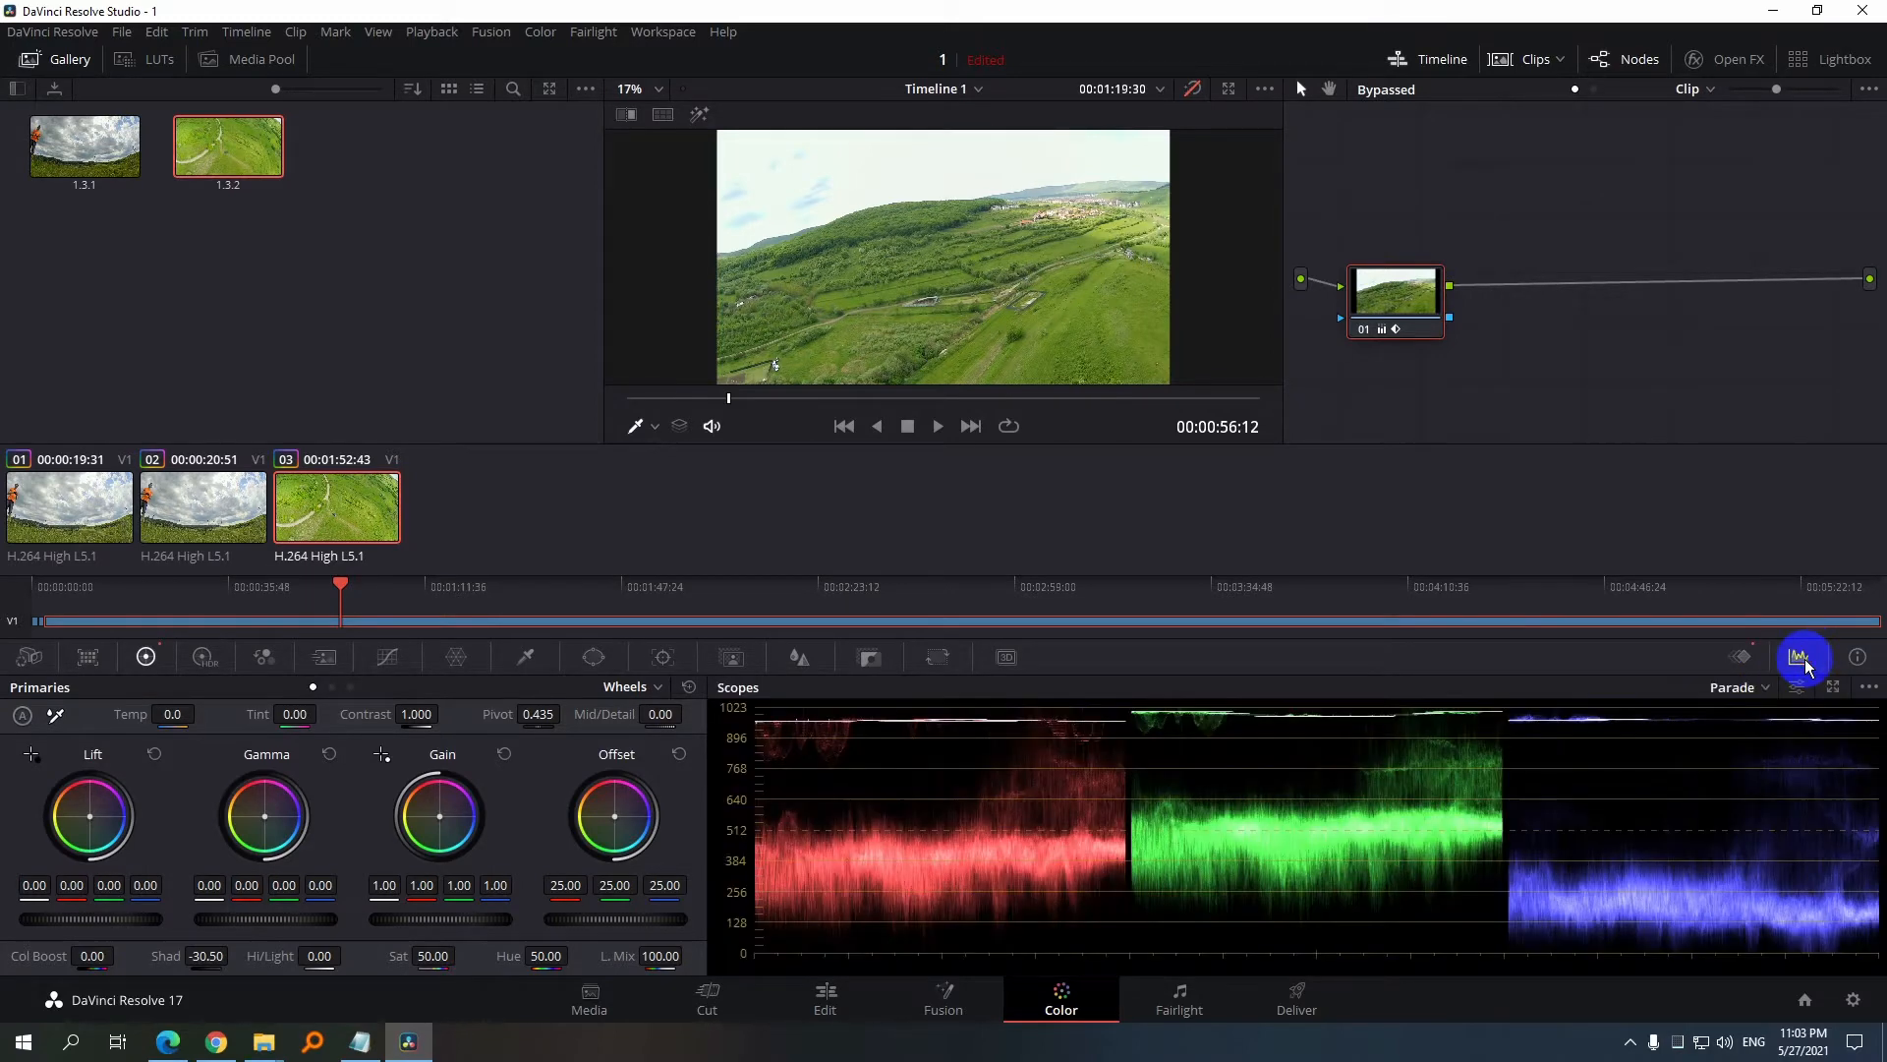
pyautogui.click(1739, 655)
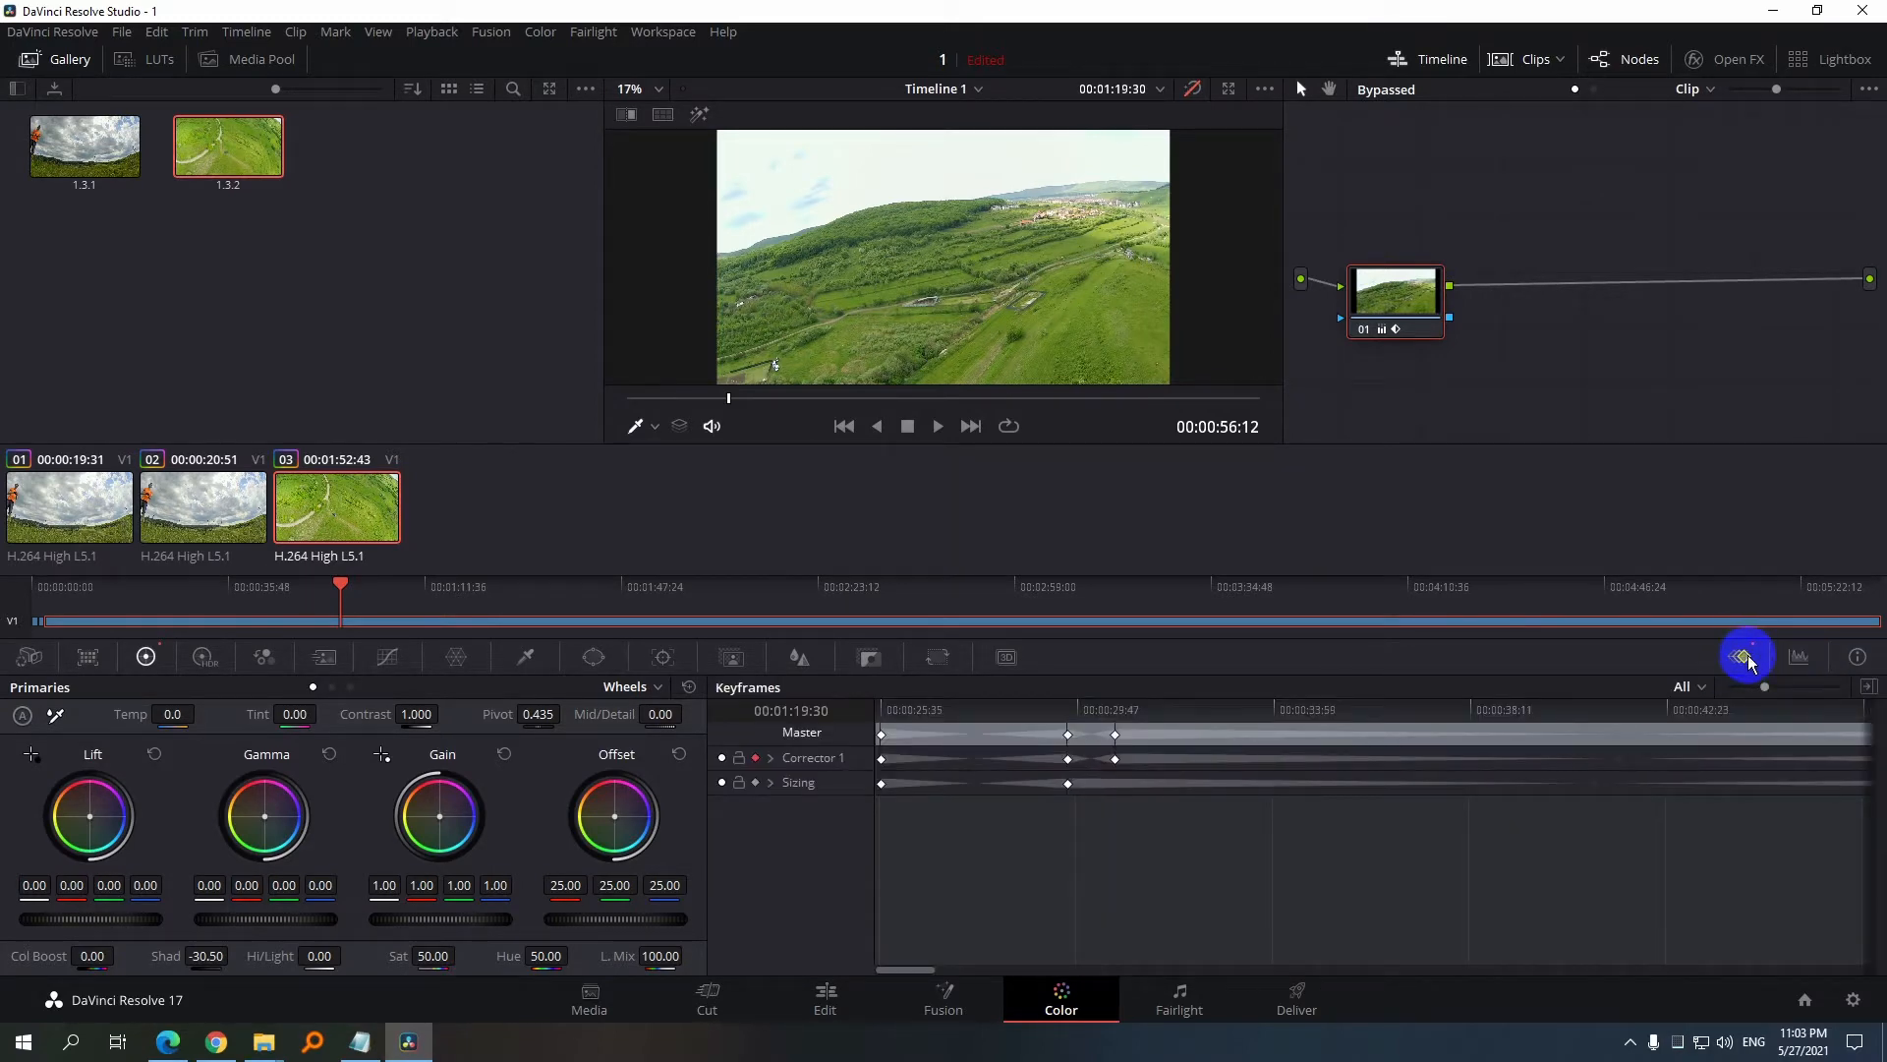
pyautogui.click(1867, 688)
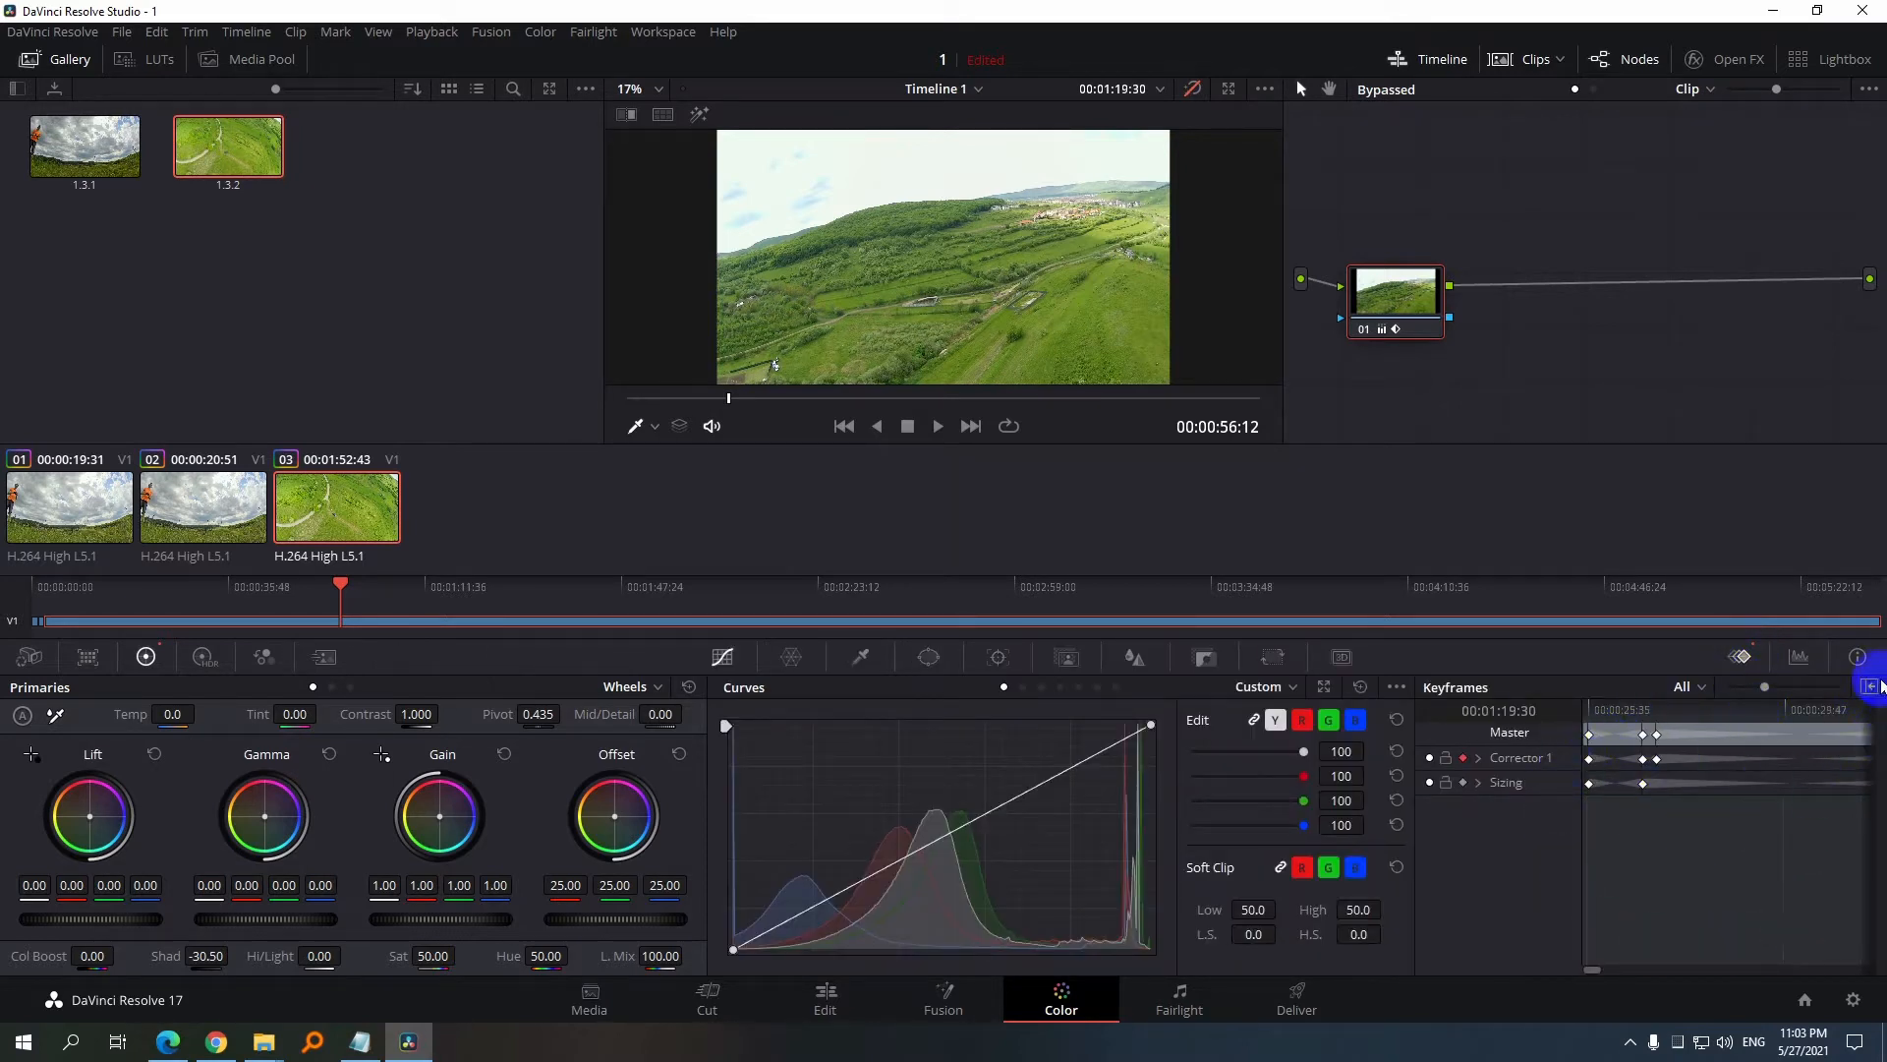
pyautogui.click(1870, 688)
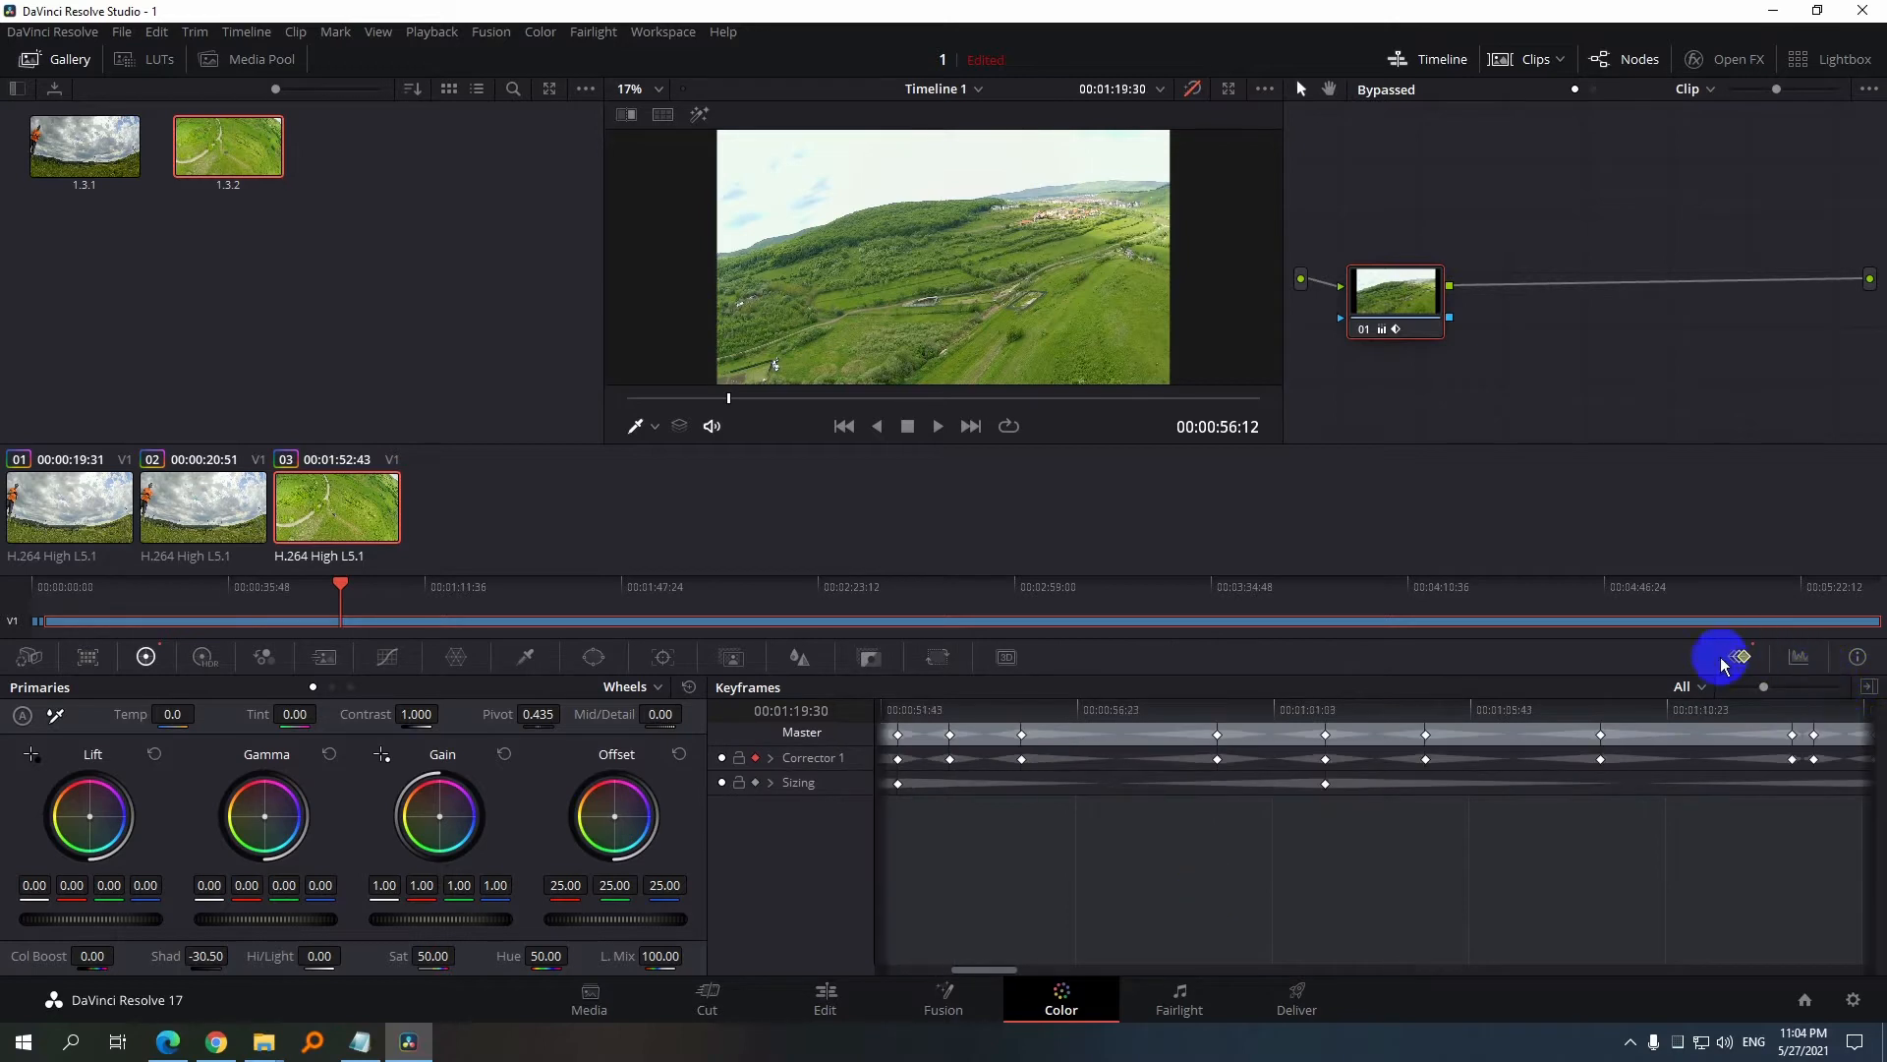
# Select all keyframes across the third clip's full Keyframes timeline and delete them
pyautogui.moveTo(1765, 688); pyautogui.dragTo(1728, 690)
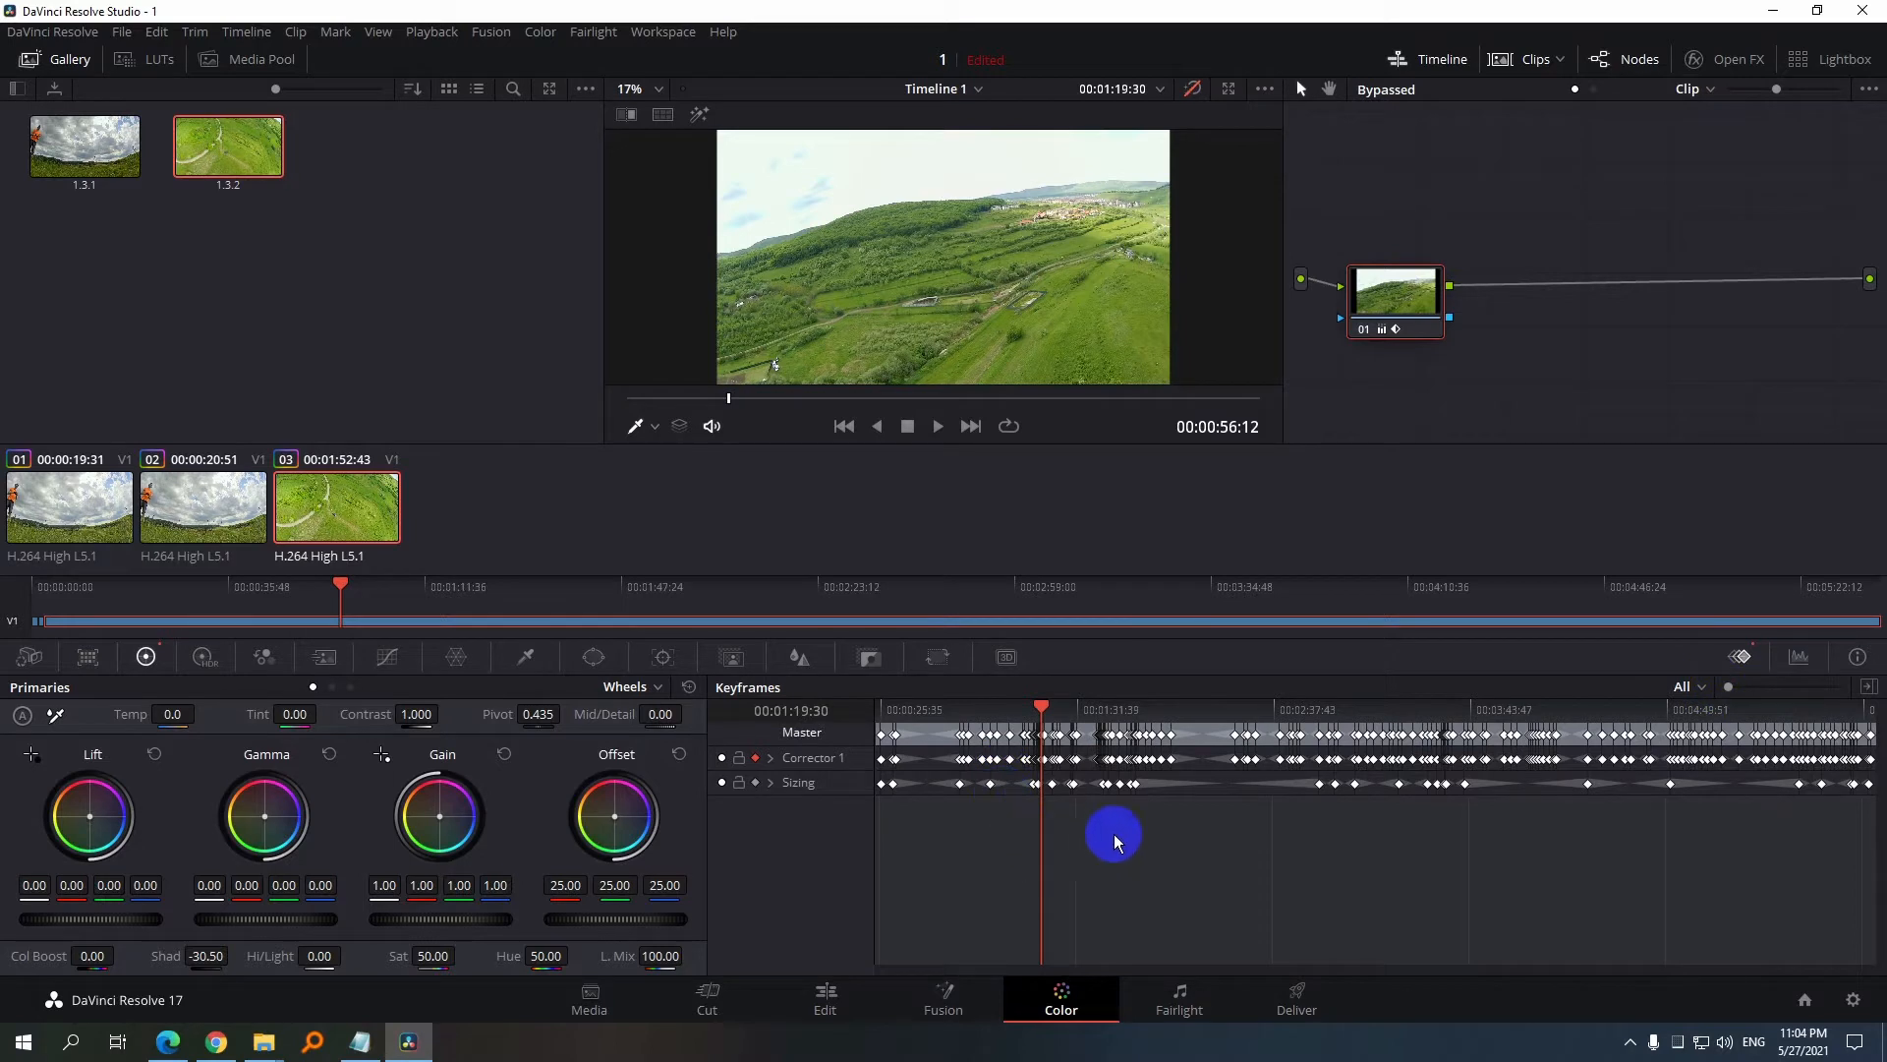
pyautogui.moveTo(883, 823); pyautogui.dragTo(1878, 729)
pyautogui.press('Delete')
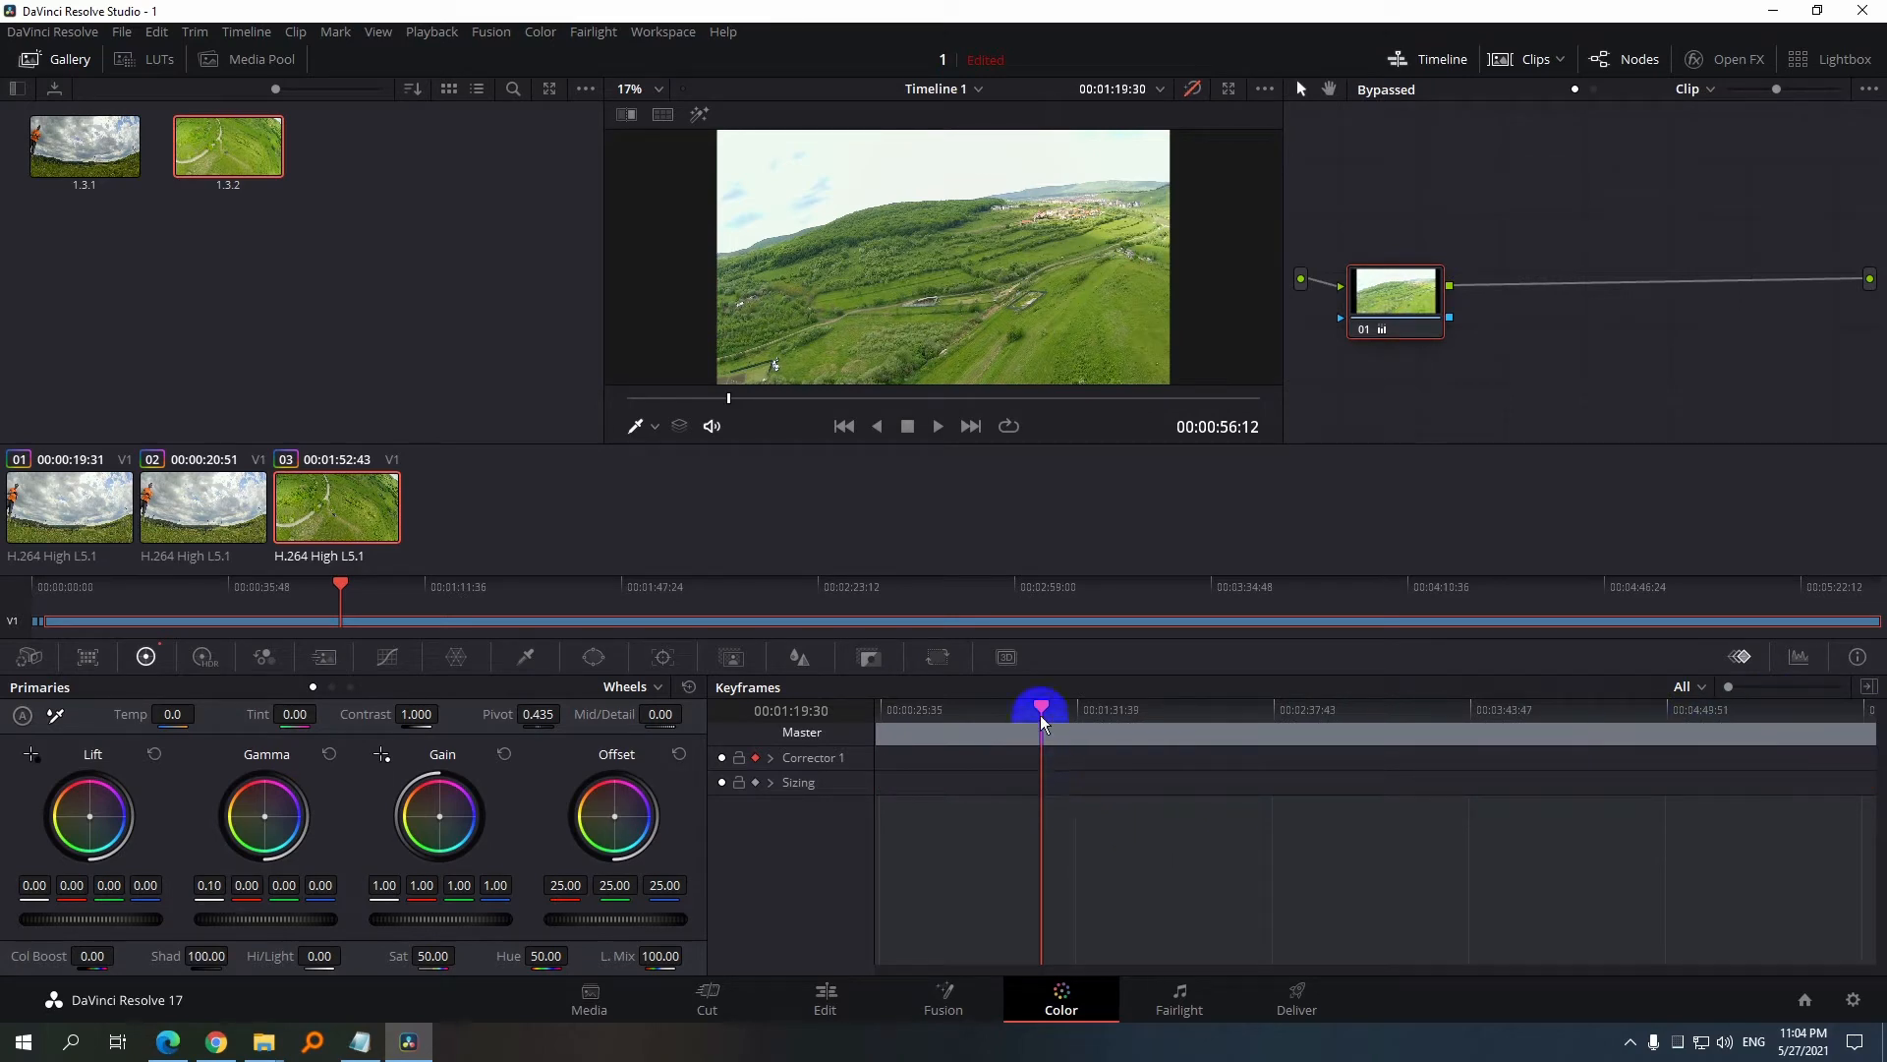
# Scrub the third clip from its start to 00:00:35:07 to examine how the footage's brightness varies
pyautogui.moveTo(1040, 716); pyautogui.dragTo(870, 714)
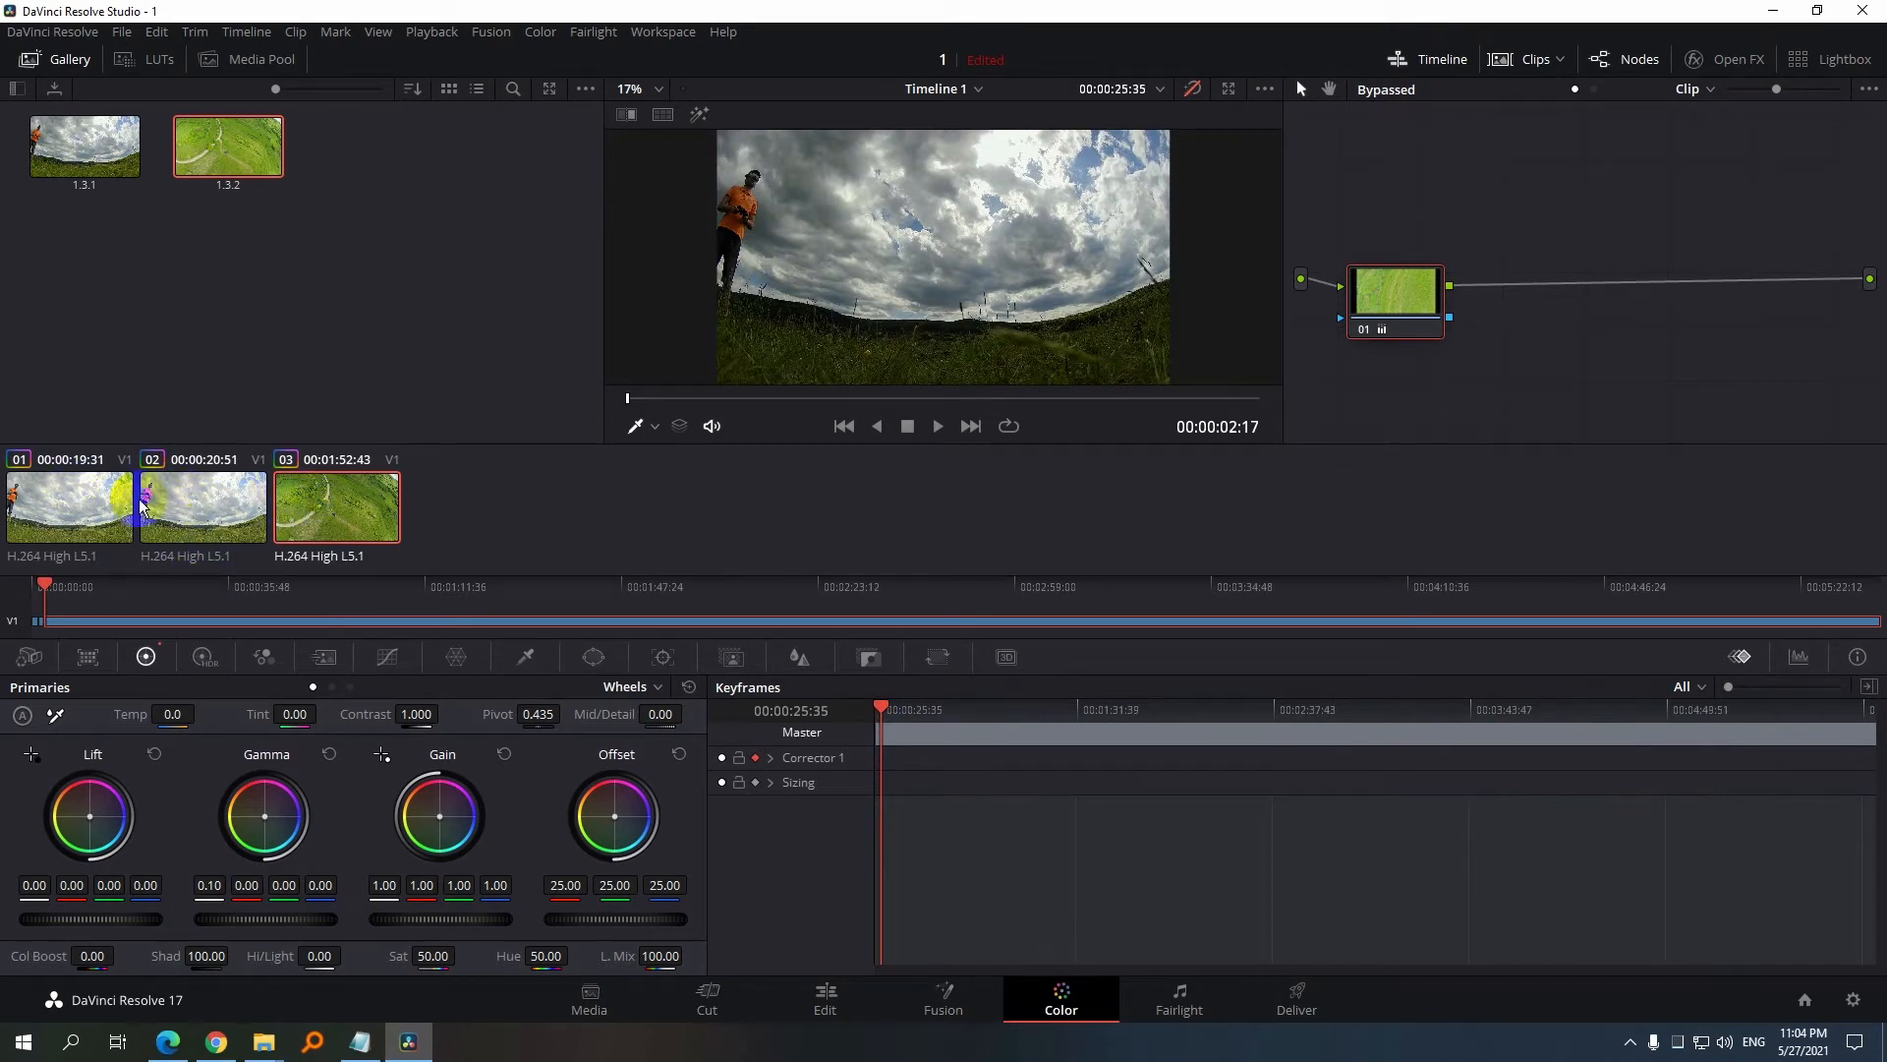
pyautogui.hotkey('alt', 'f')
pyautogui.hotkey('alt', 'f')
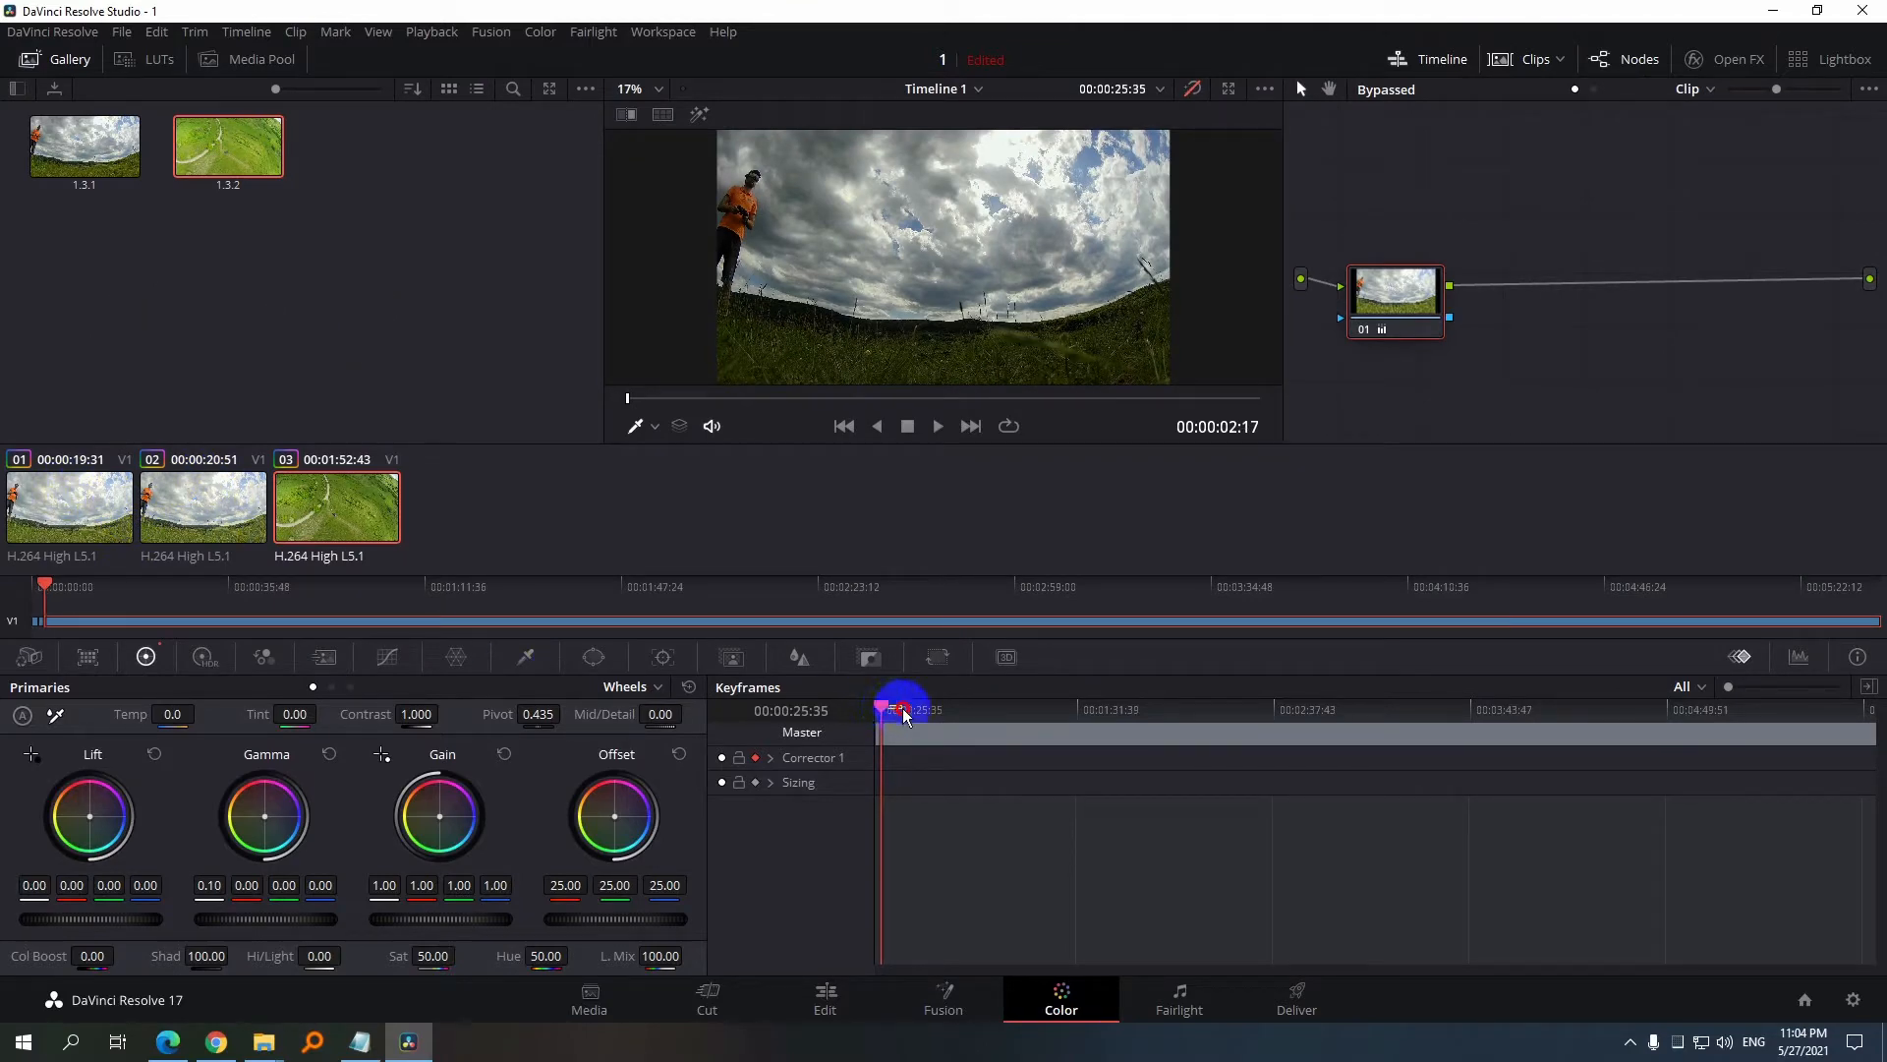
pyautogui.moveTo(911, 718); pyautogui.dragTo(980, 719)
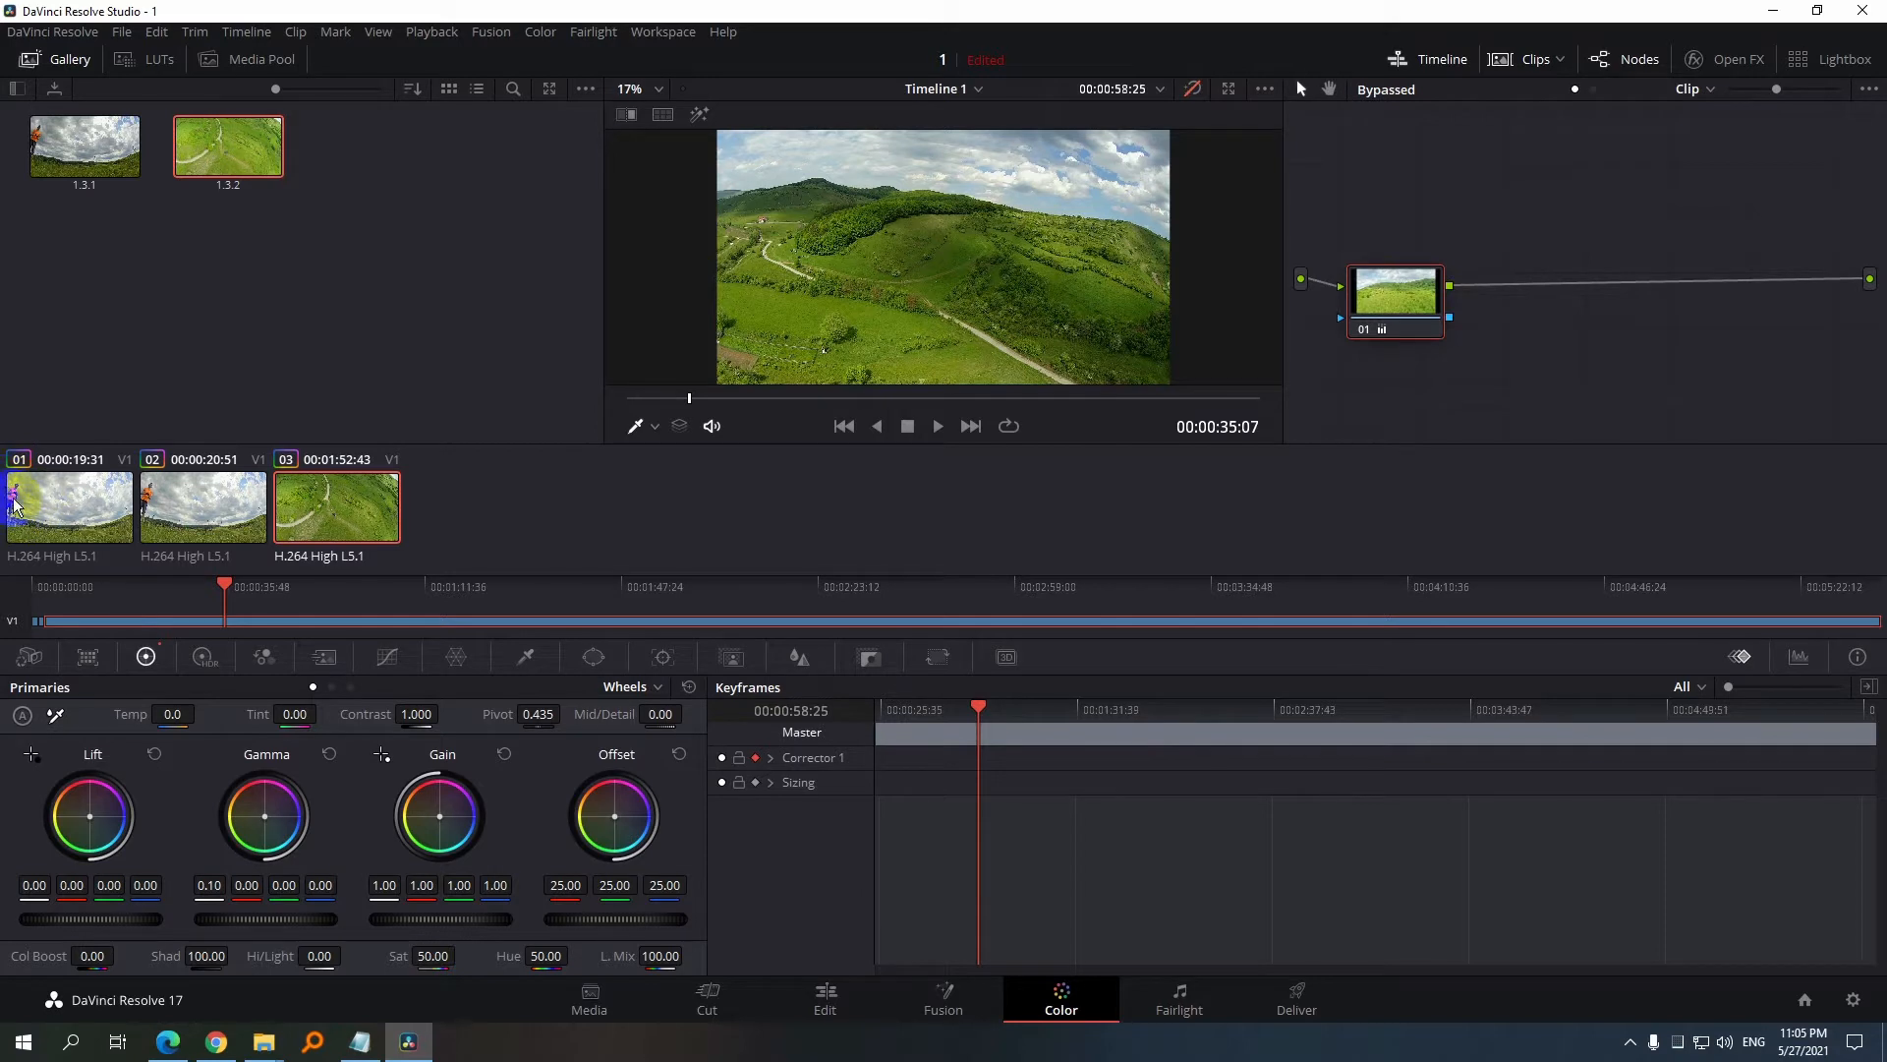
# Go to the start of the first clip and expand its Corrector 1 keyframe tracks
pyautogui.press('Home')
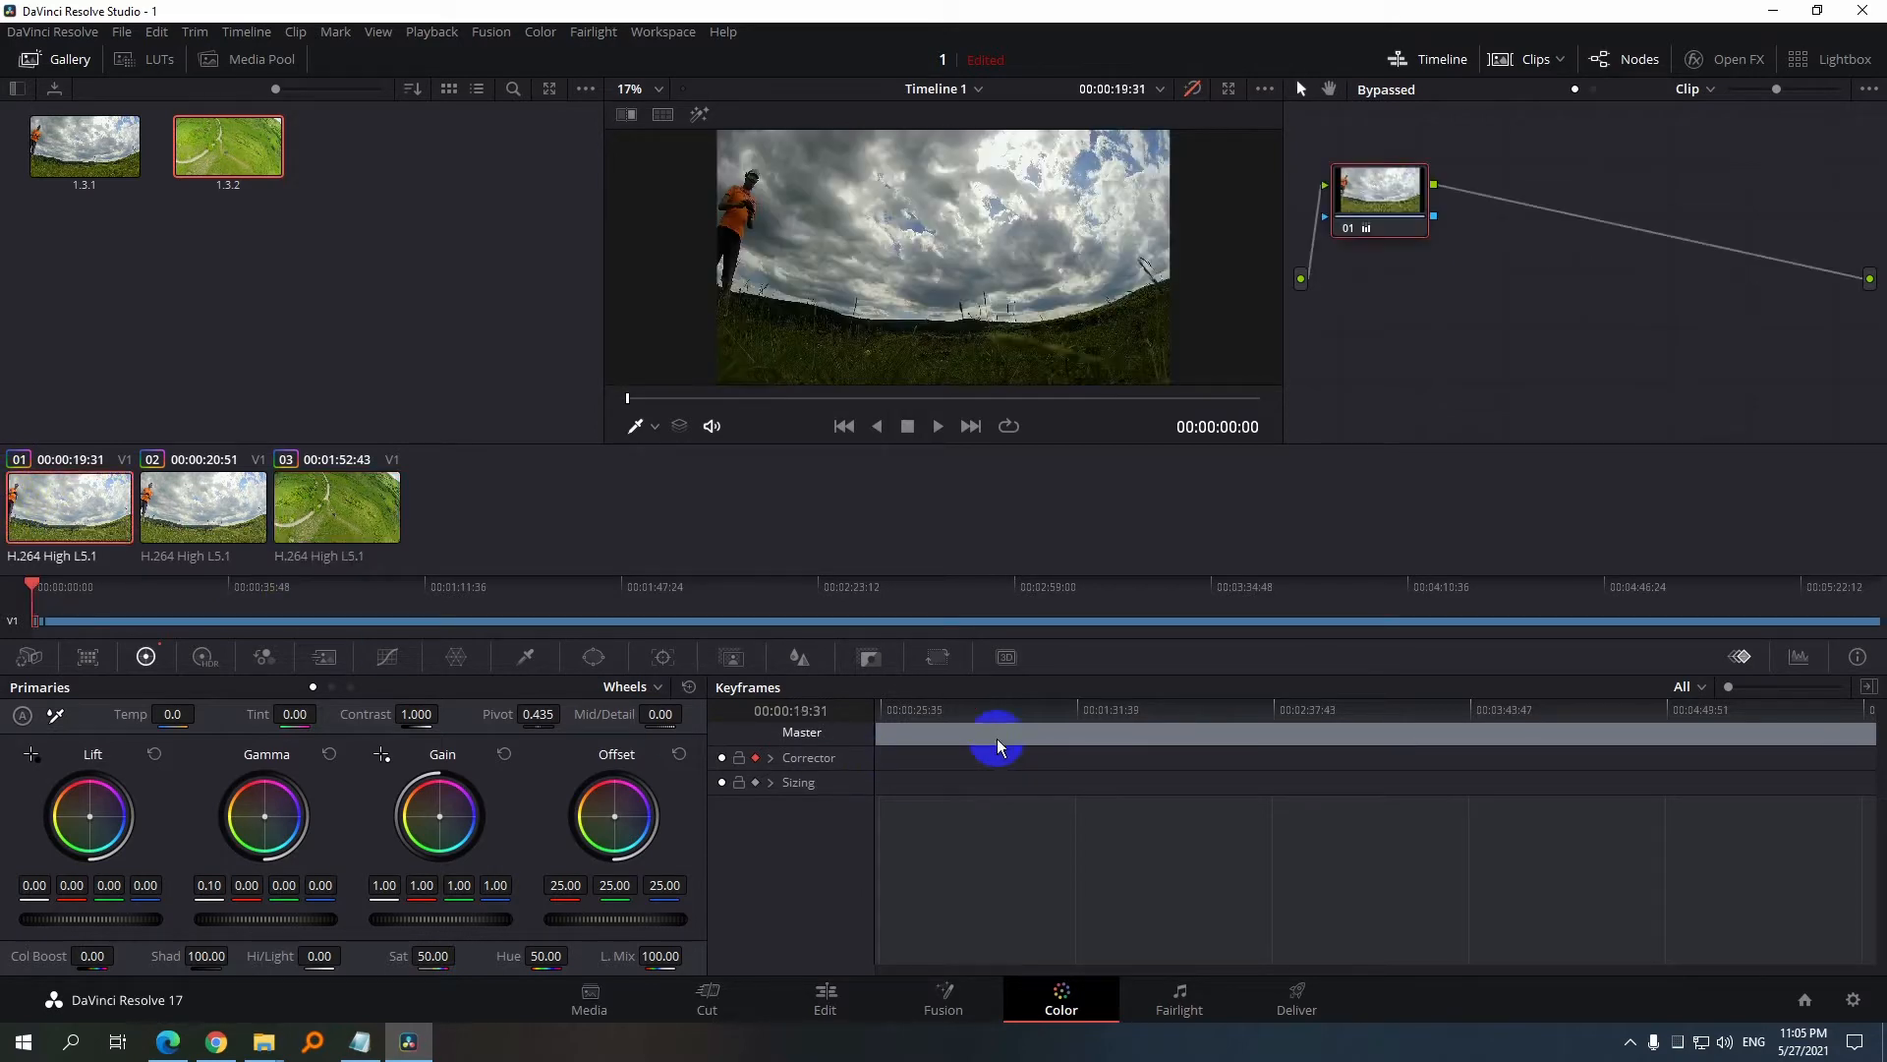
pyautogui.click(771, 756)
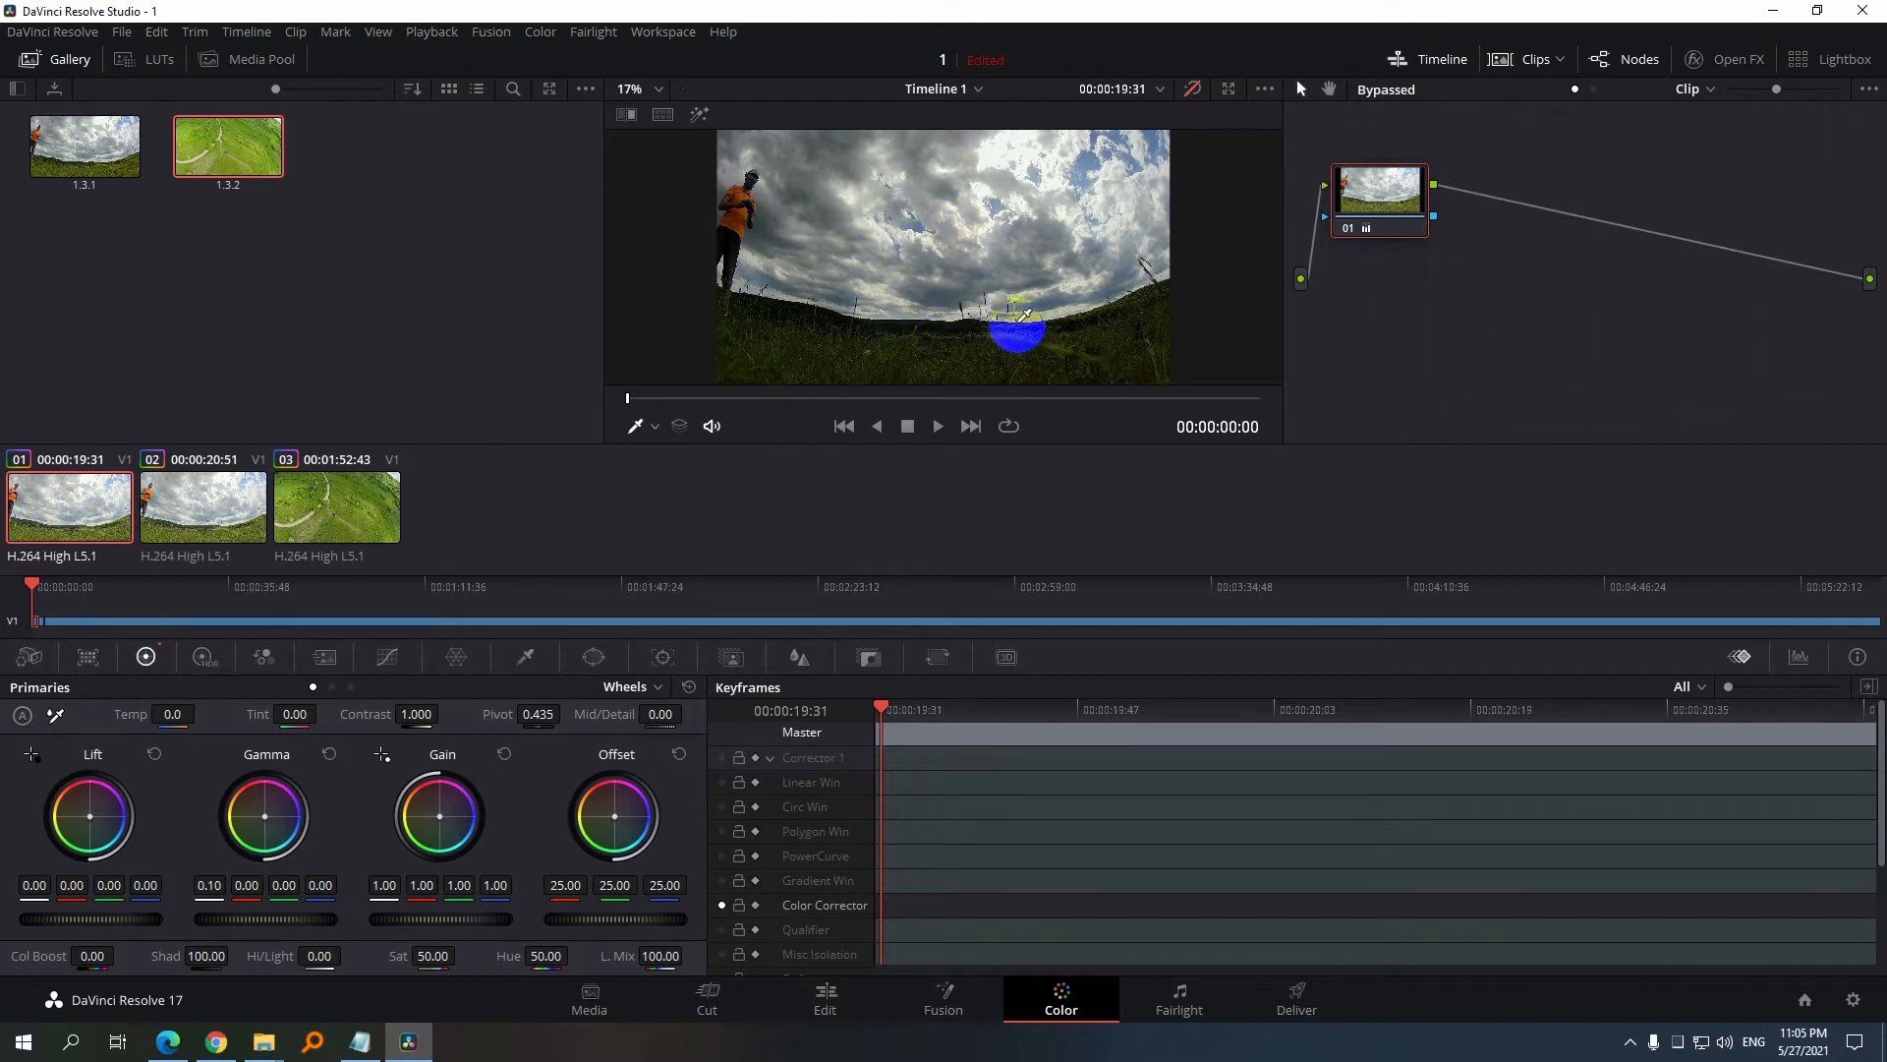
pyautogui.click(89, 657)
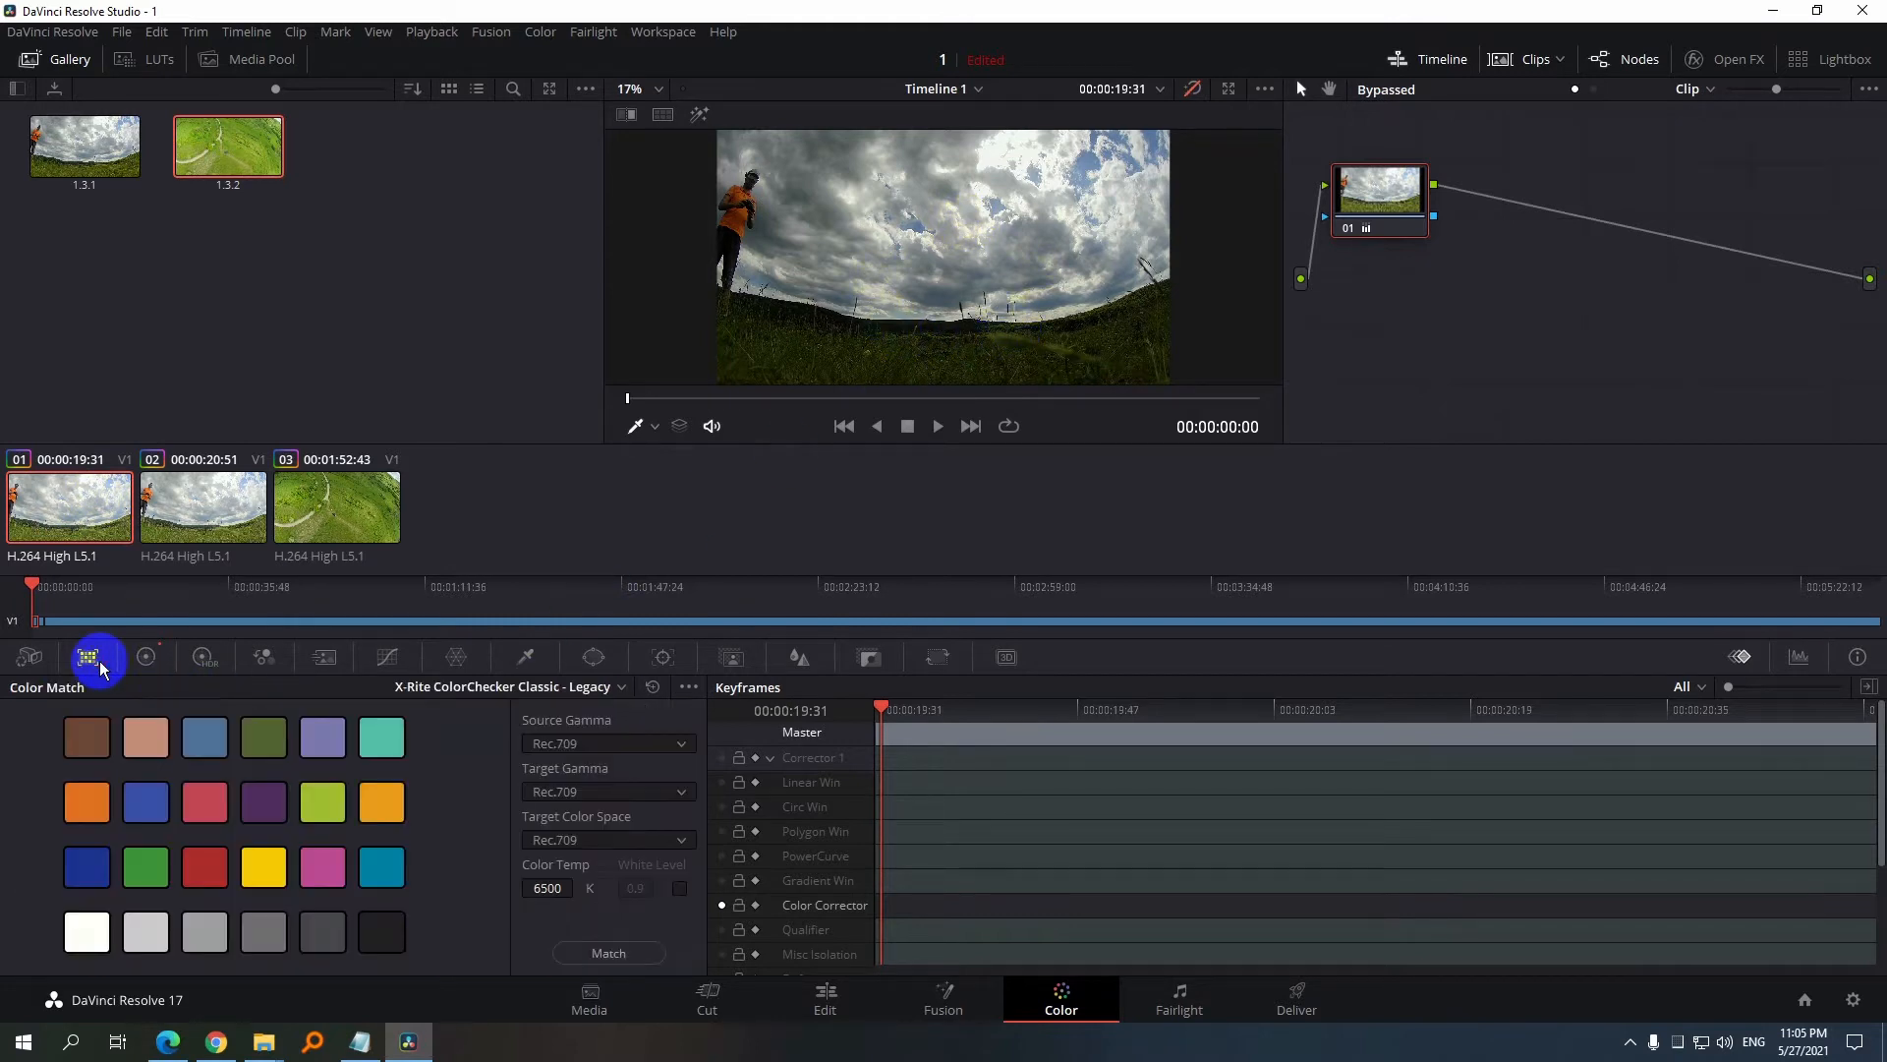
pyautogui.click(43, 661)
pyautogui.click(85, 658)
pyautogui.click(143, 659)
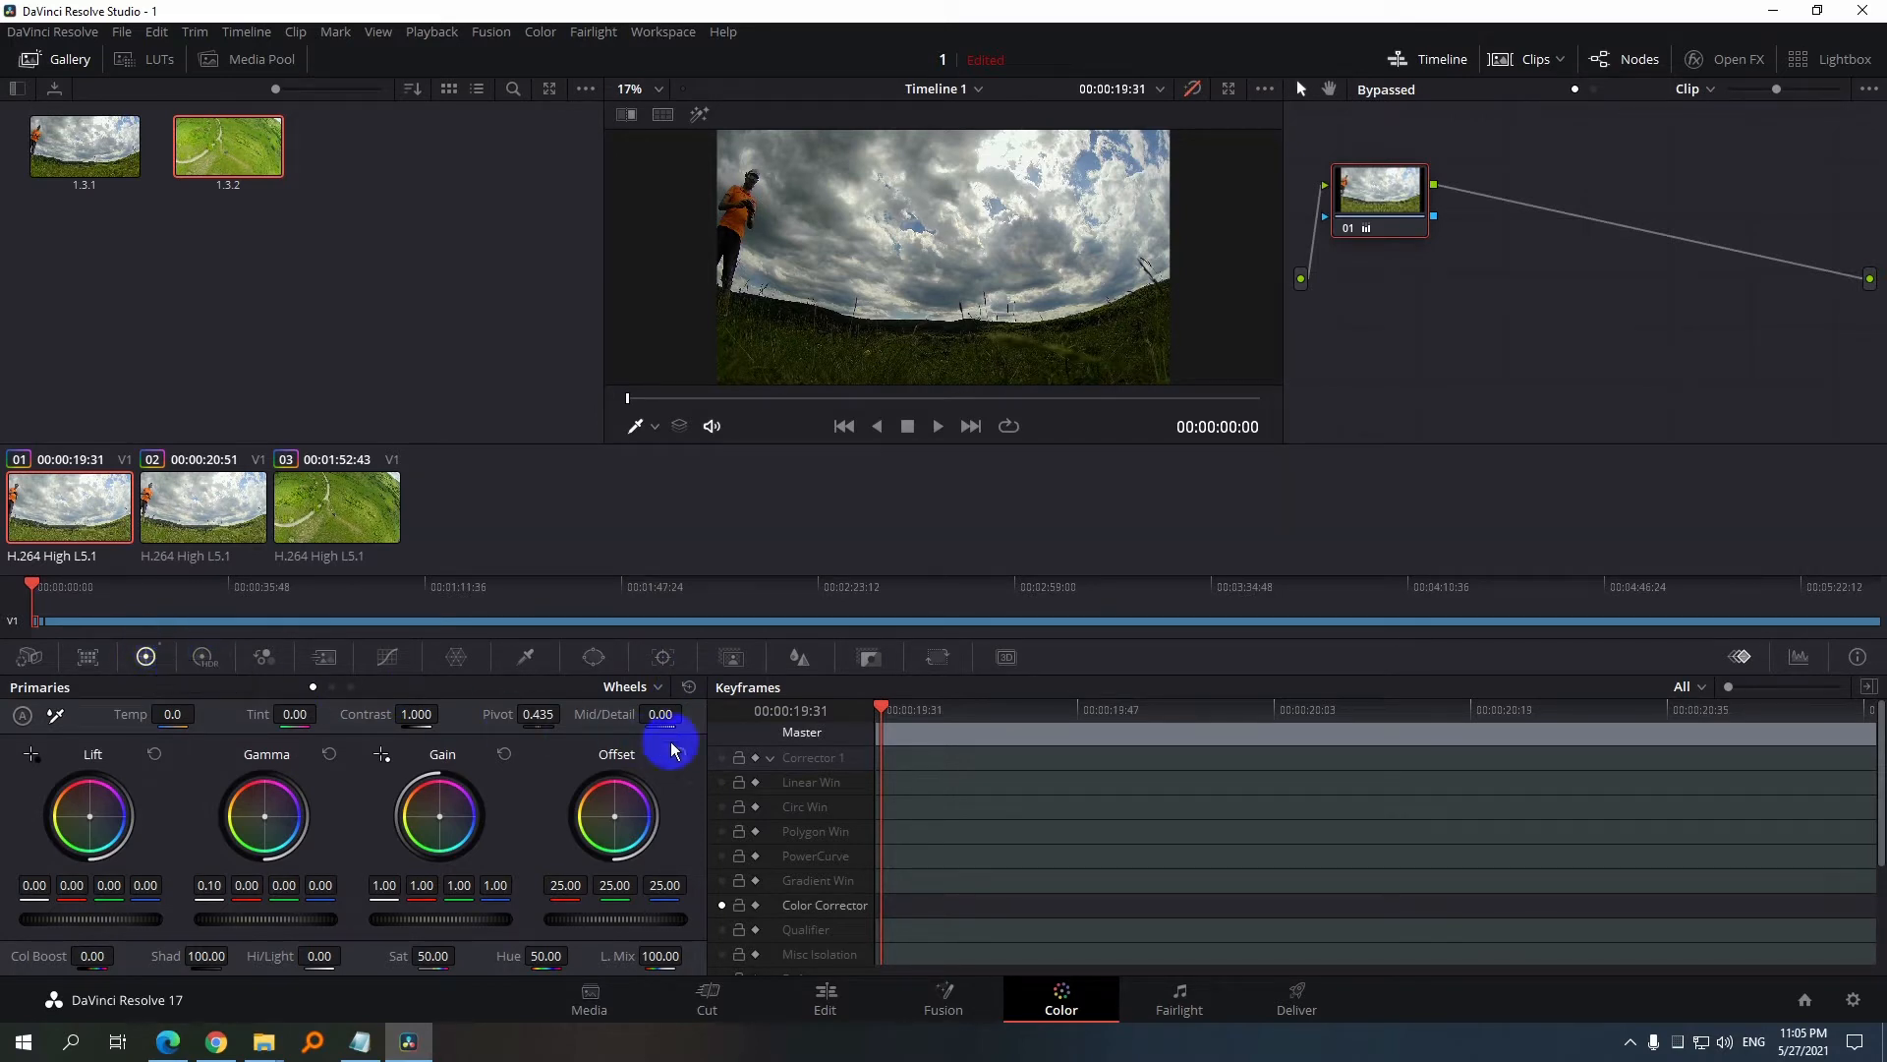
# Reset all of the first clip's primary adjustments and set its Shadows to 100 with the color wheels displayed
pyautogui.click(689, 688)
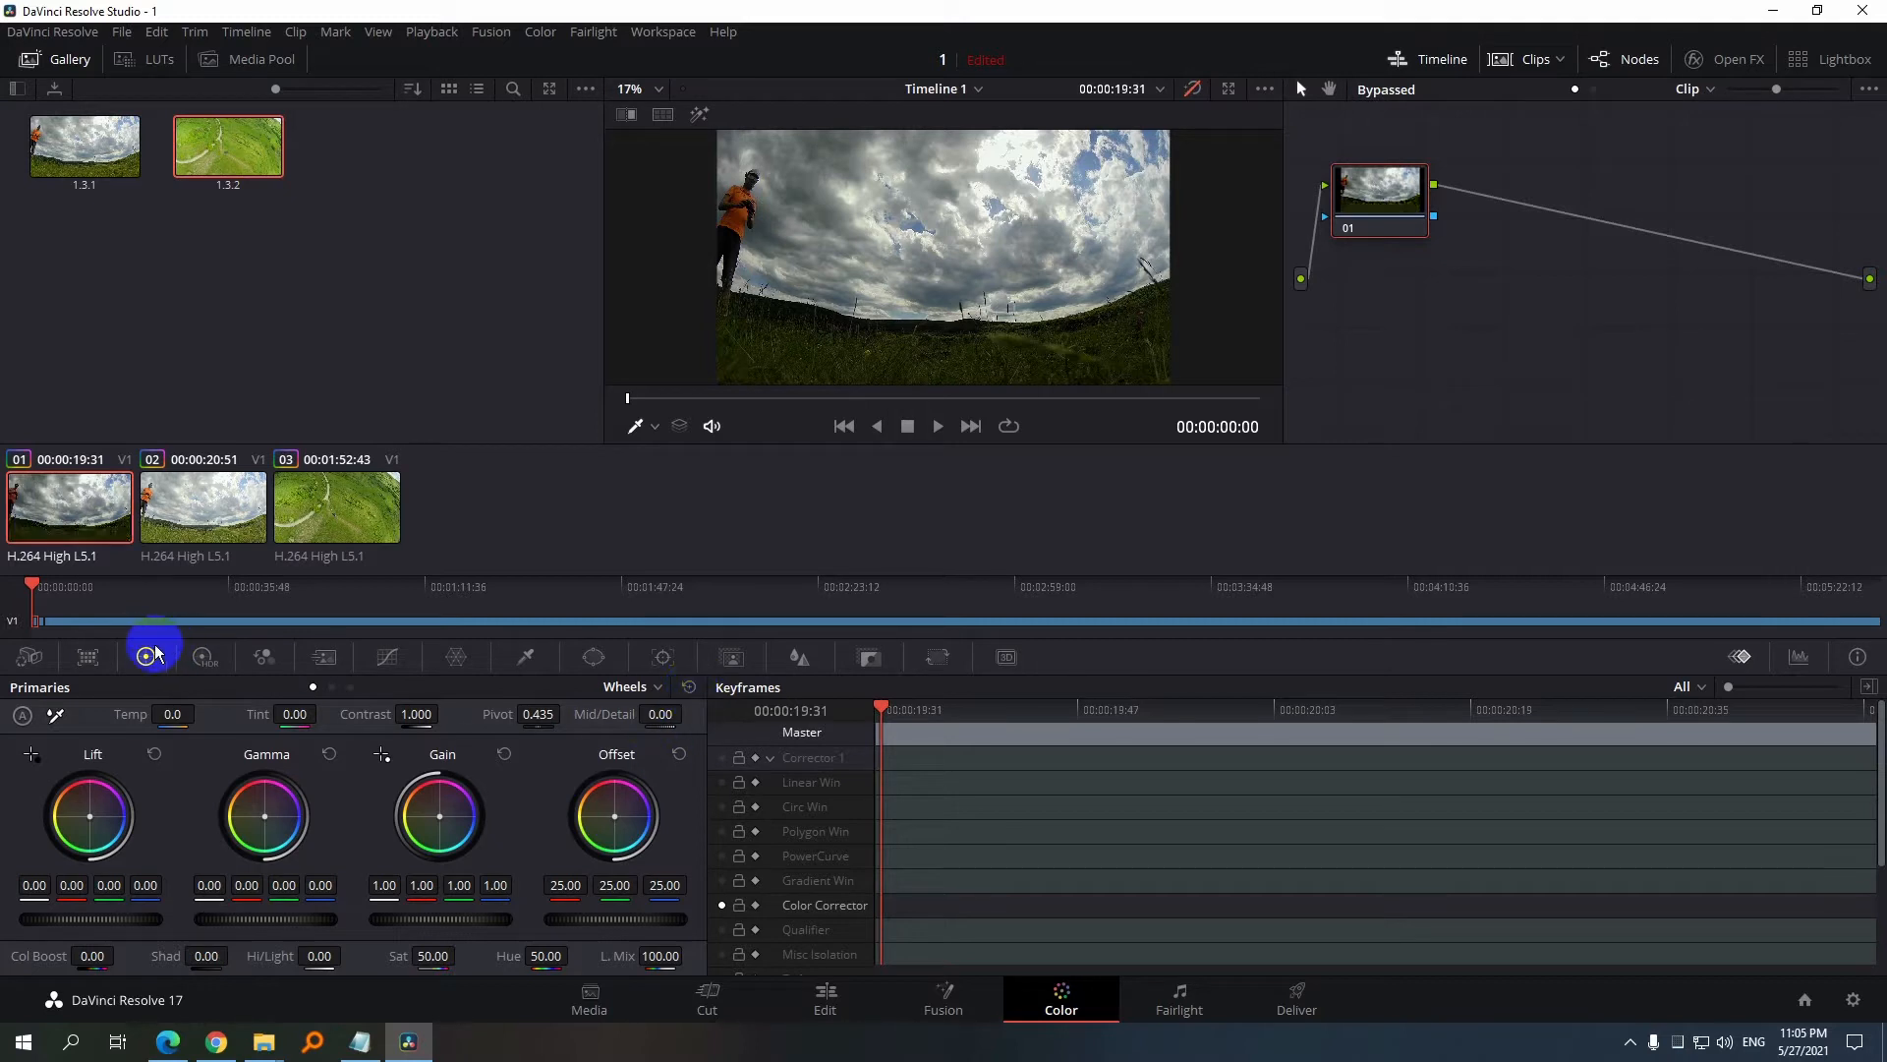
pyautogui.click(332, 688)
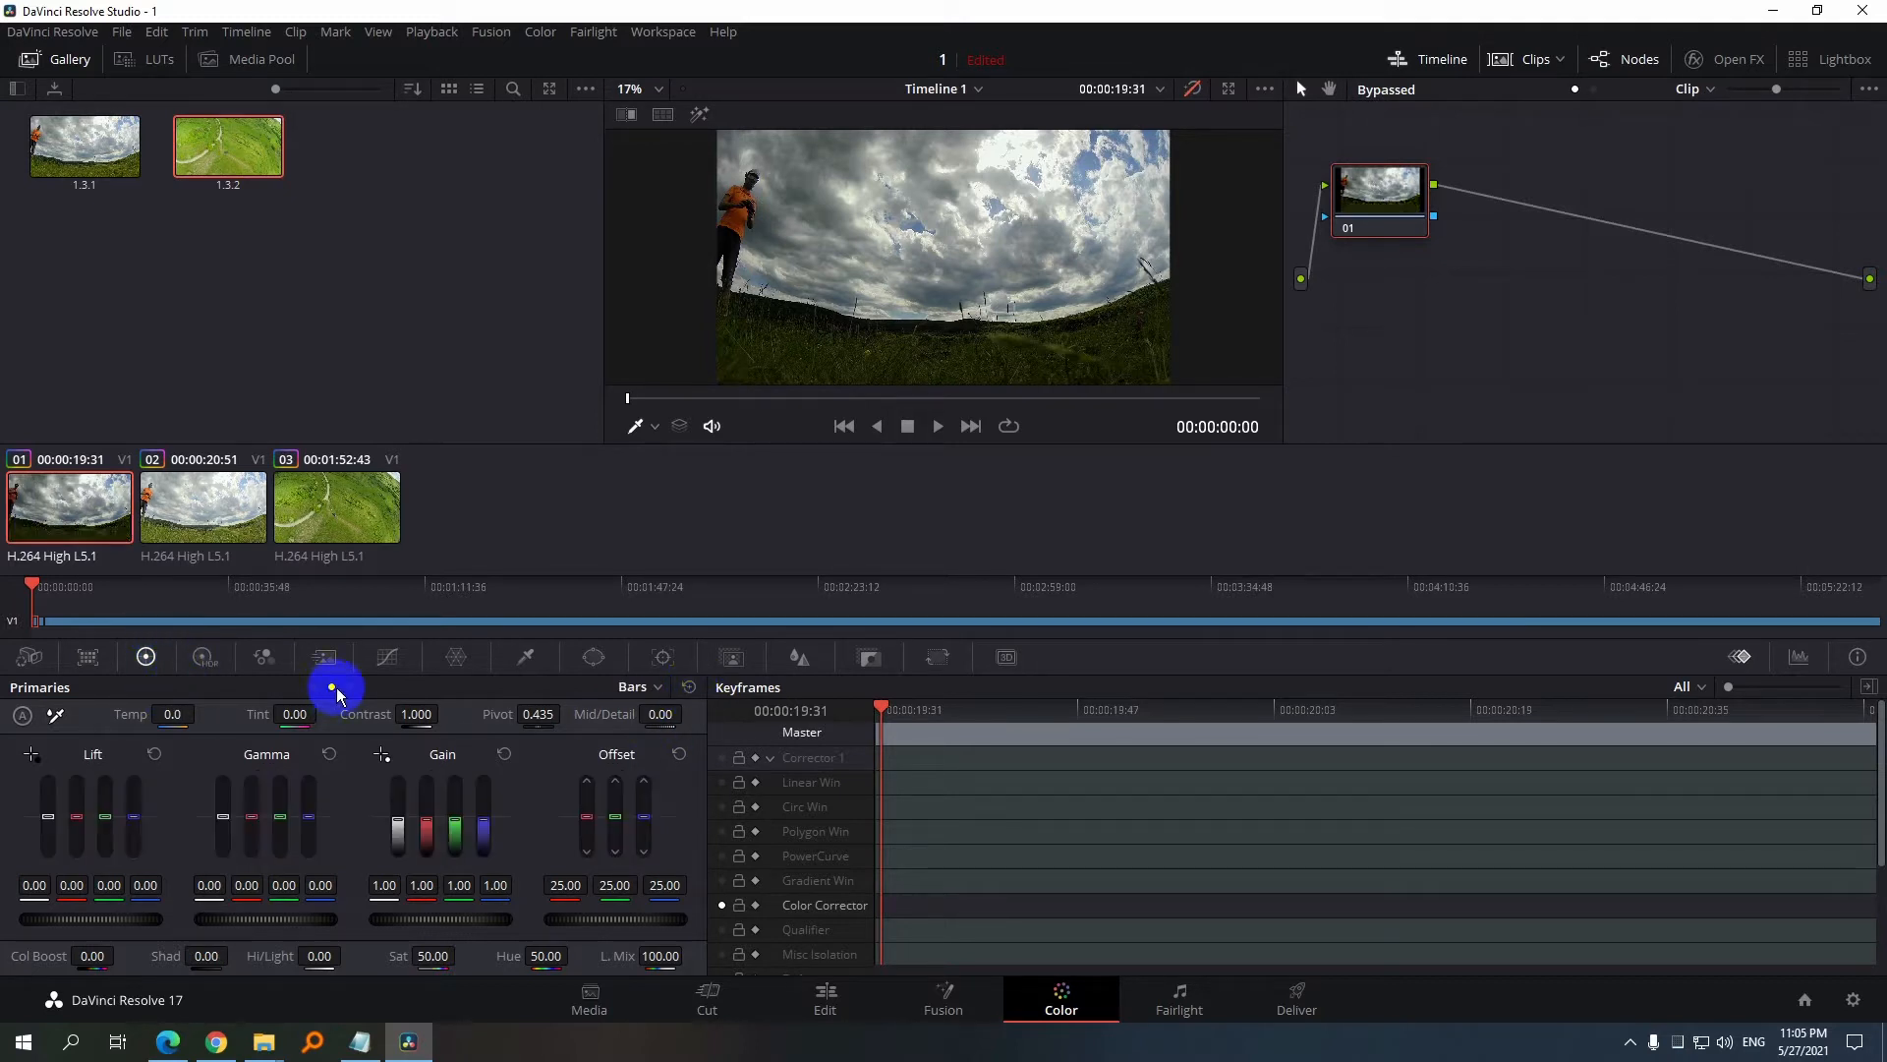
pyautogui.click(335, 687)
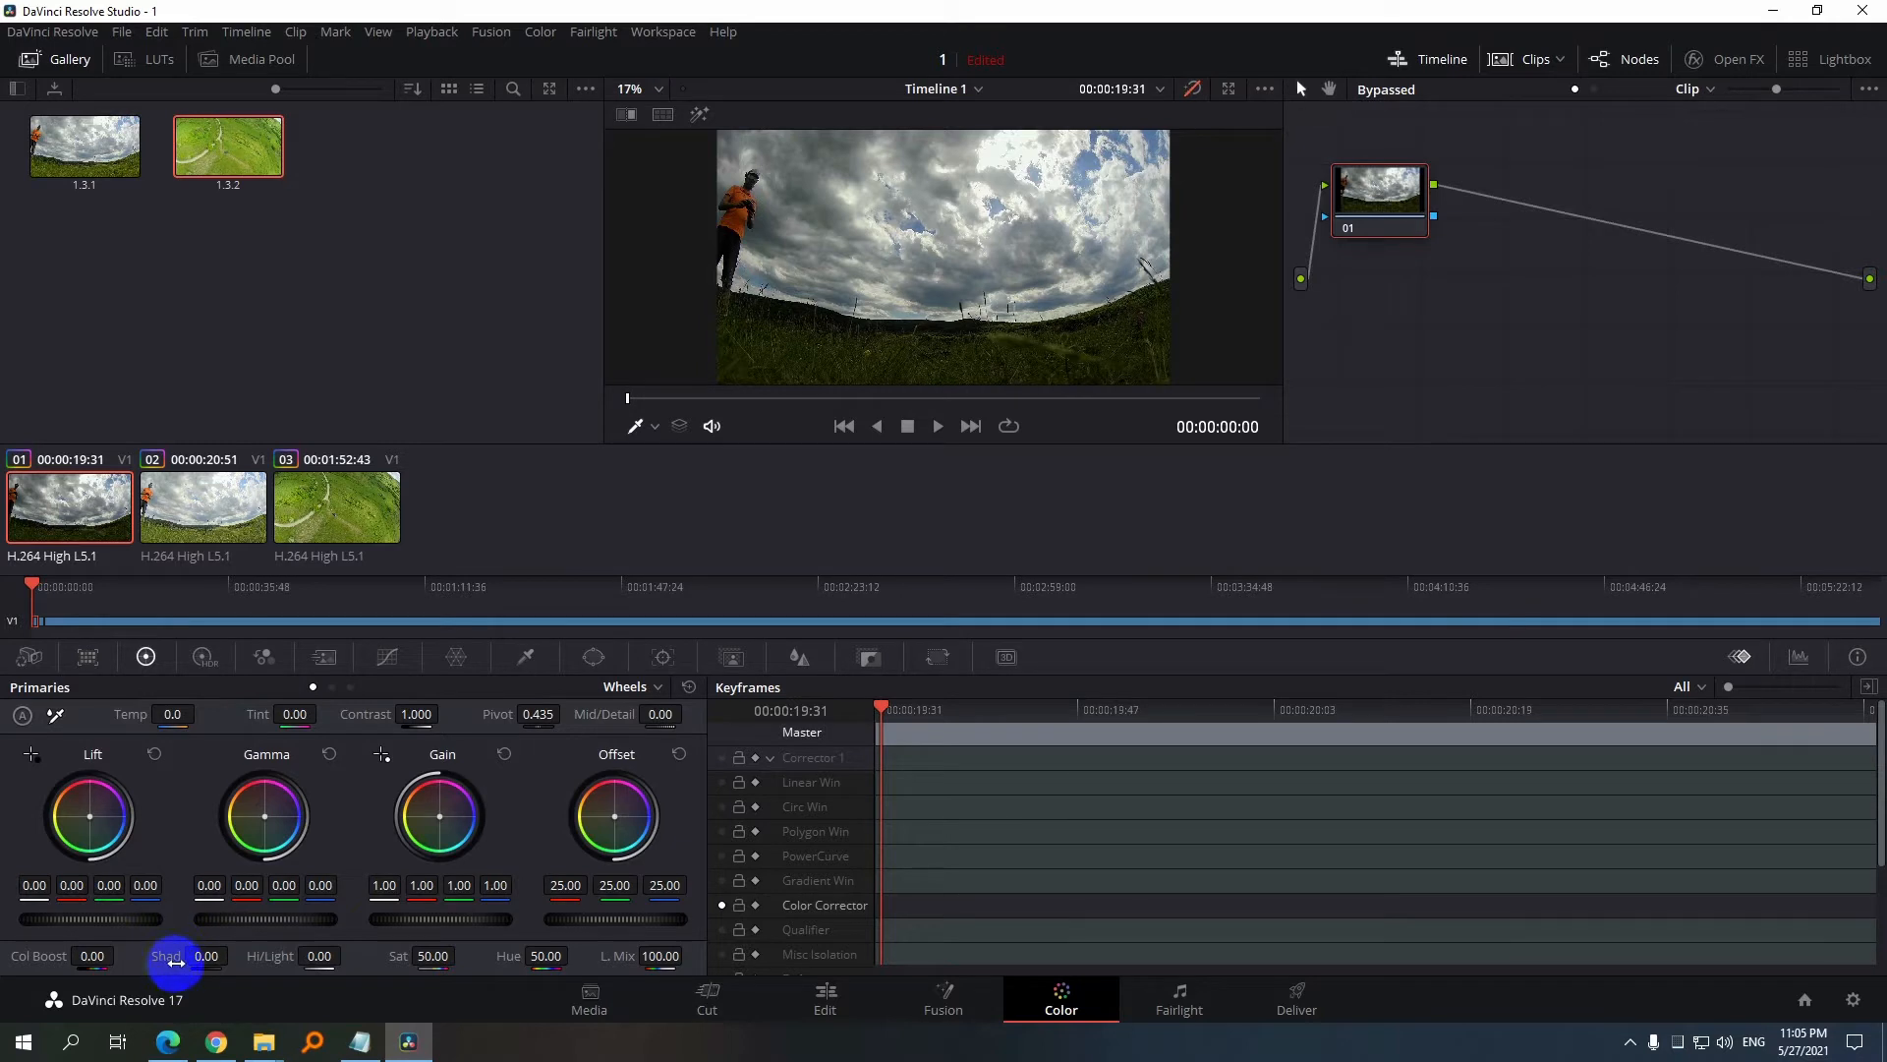
pyautogui.moveTo(176, 960); pyautogui.dragTo(452, 955)
# Turn off the grade bypass so the viewer displays the color corrections
pyautogui.hotkey('shift', 'd')
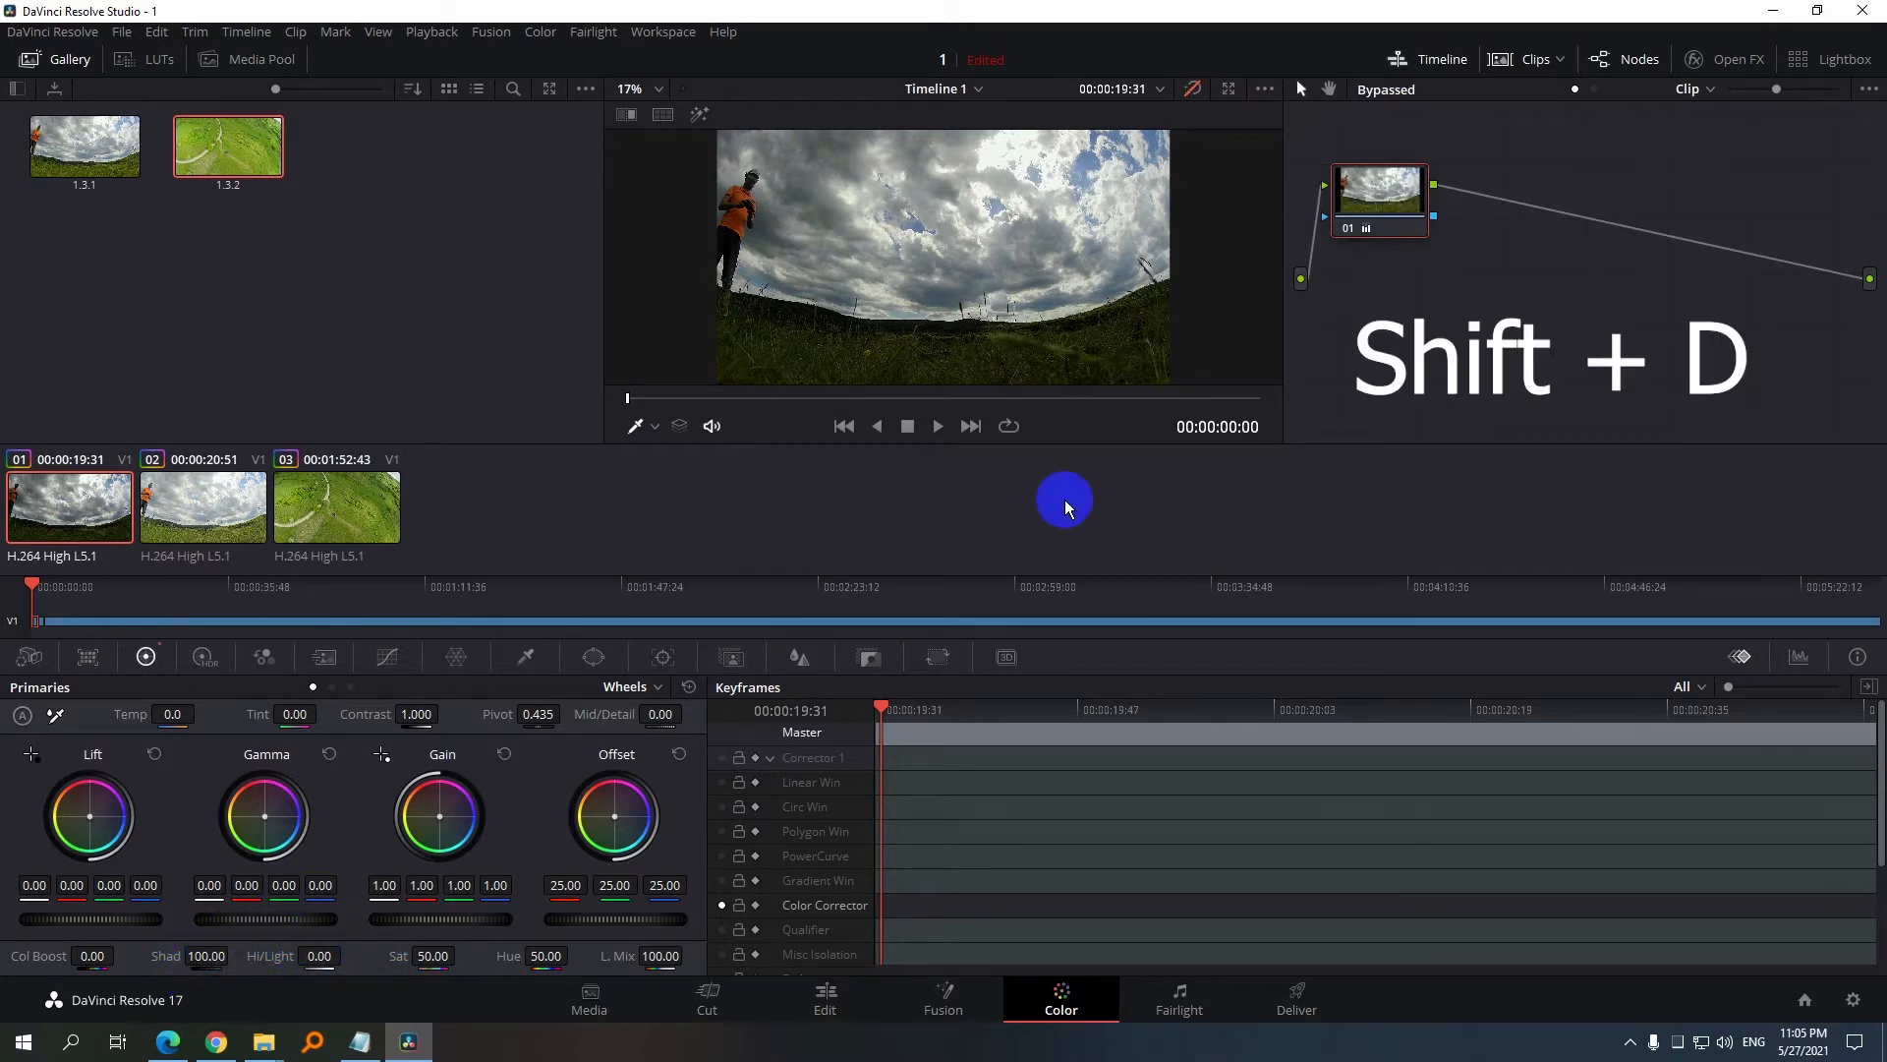
pyautogui.click(1197, 88)
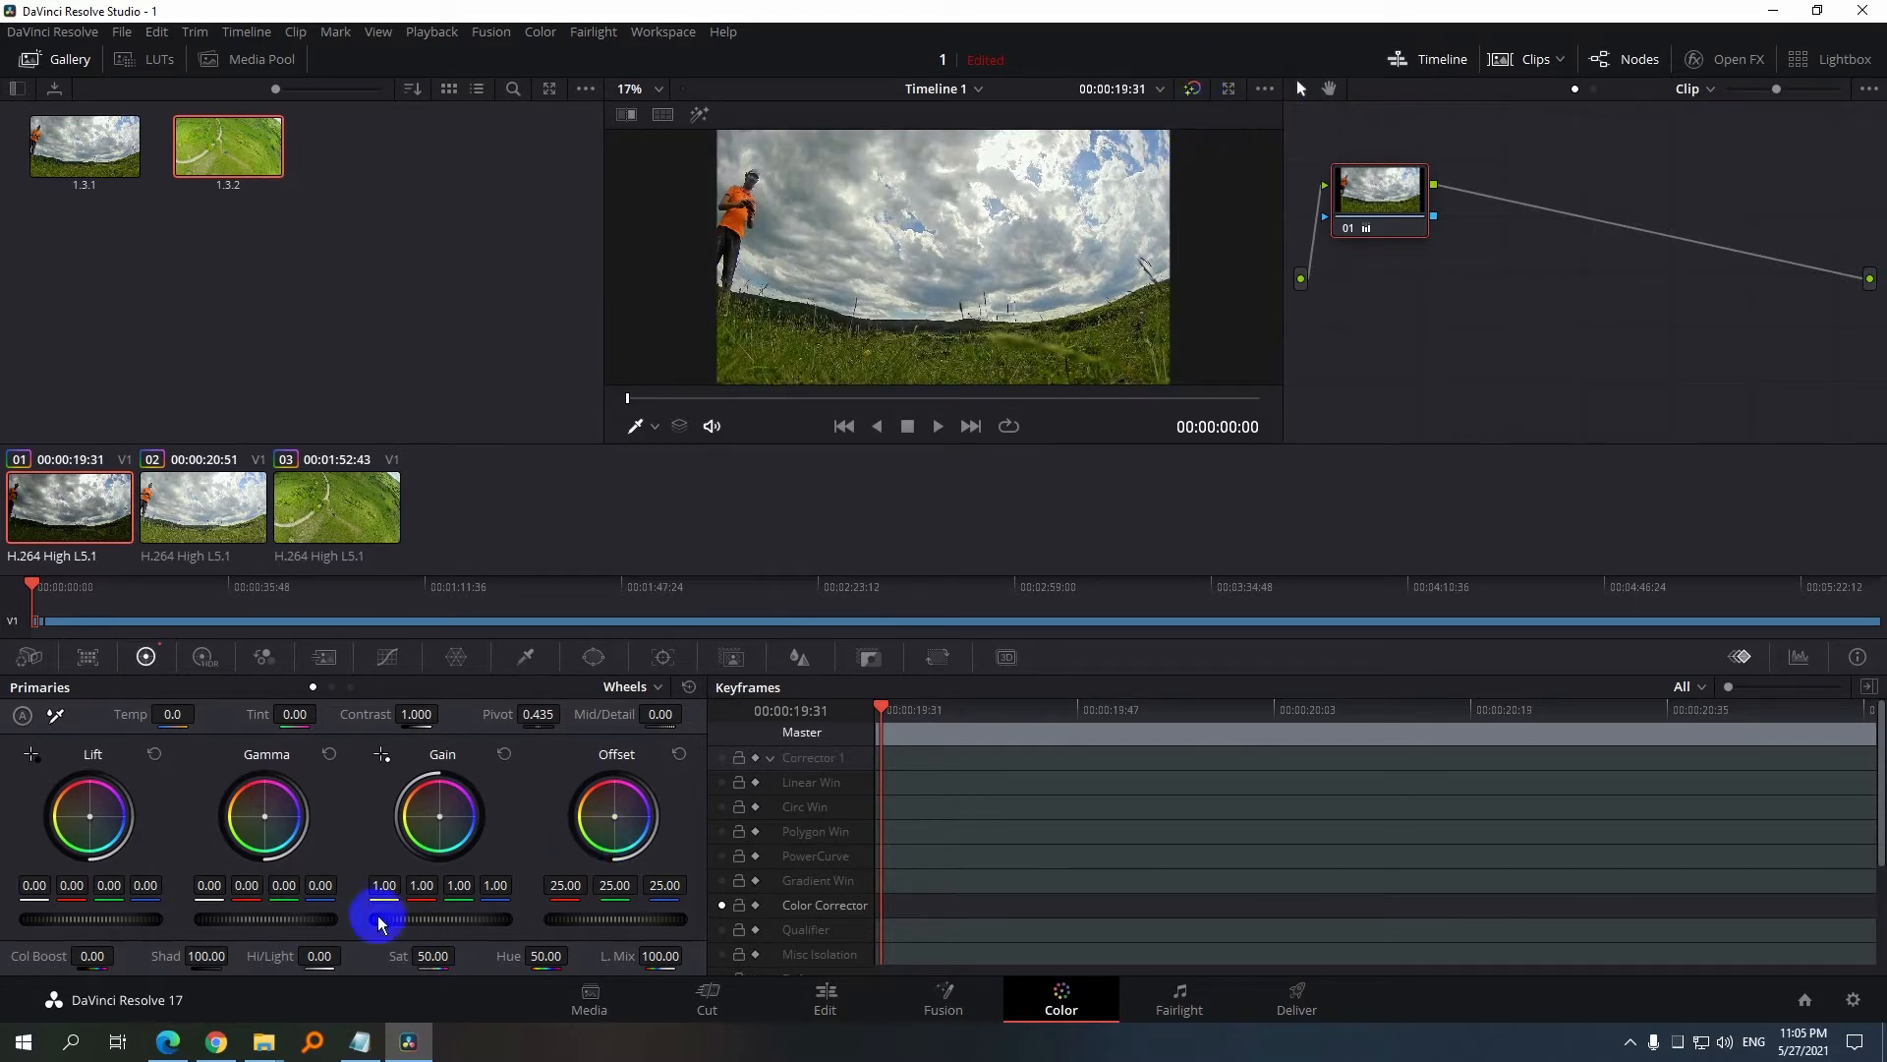
# Try Shadows at -96 on the first clip and return it to 100
pyautogui.moveTo(202, 959); pyautogui.dragTo(85, 964)
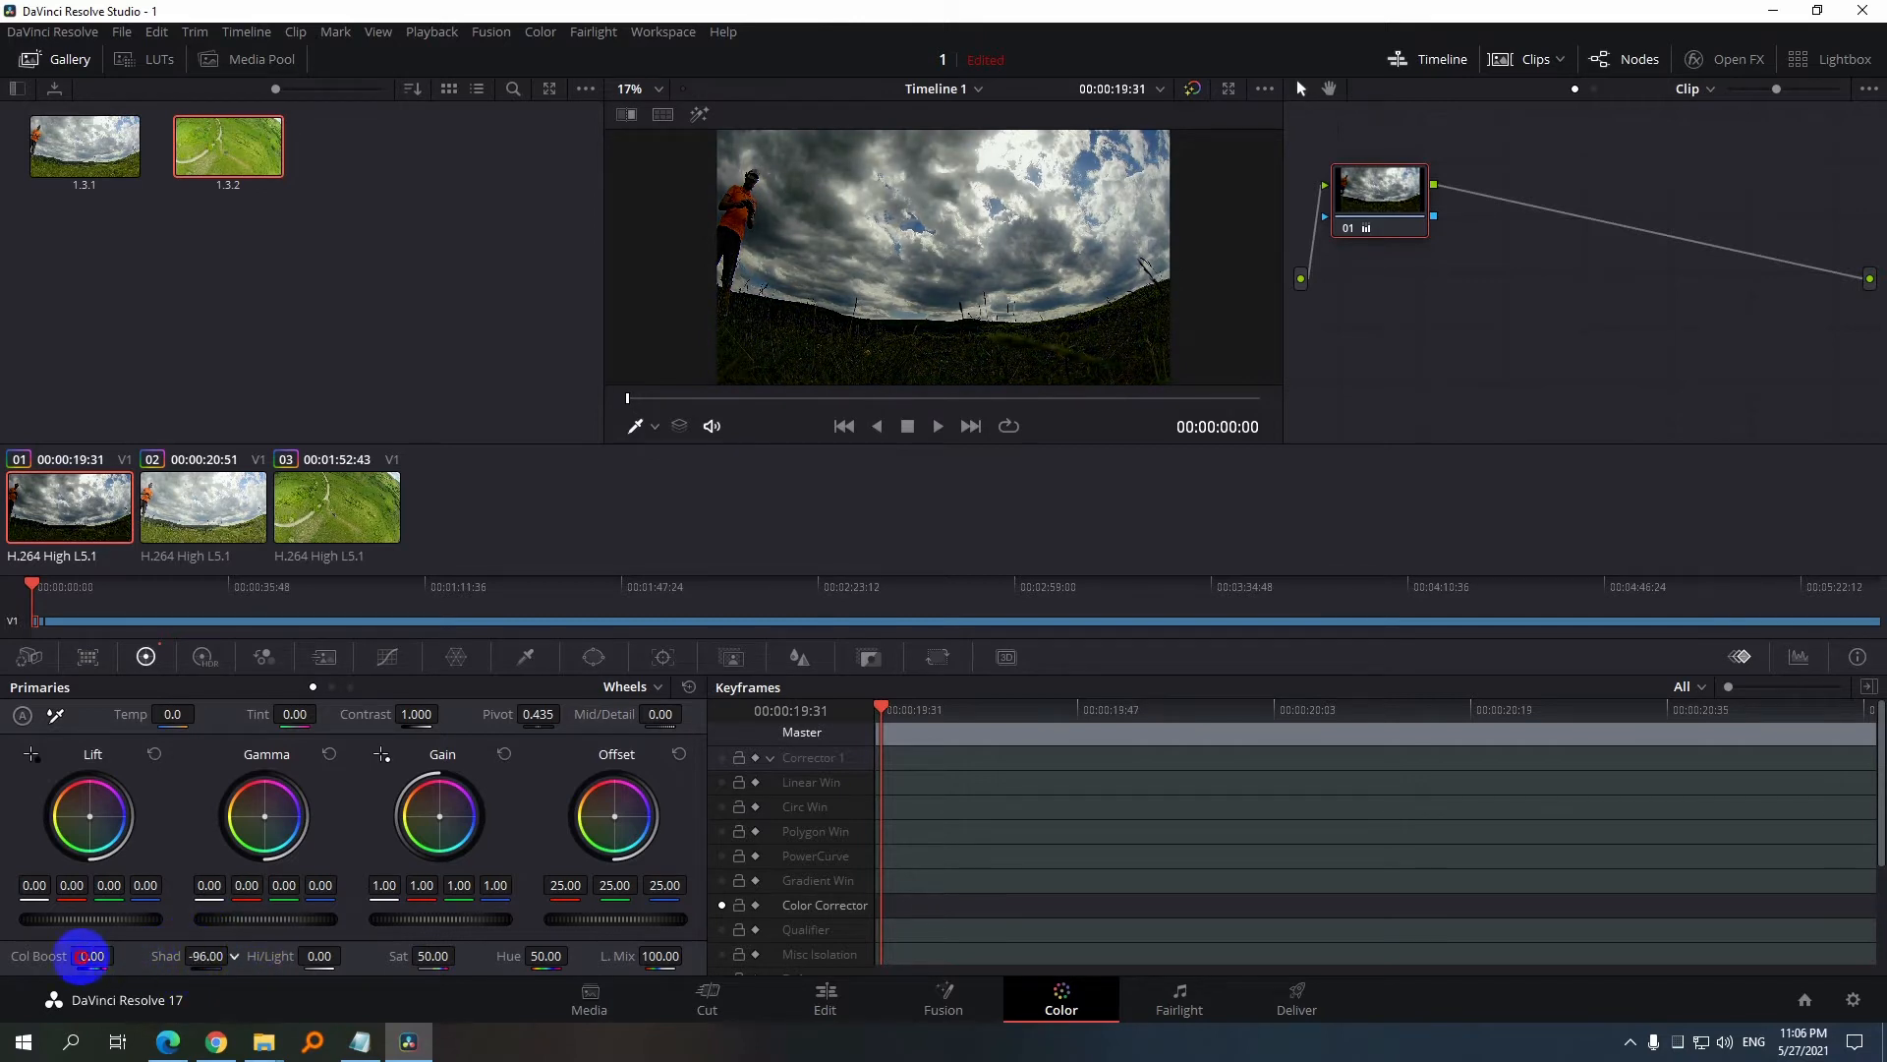
pyautogui.click(919, 530)
pyautogui.moveTo(919, 530); pyautogui.dragTo(1560, 515)
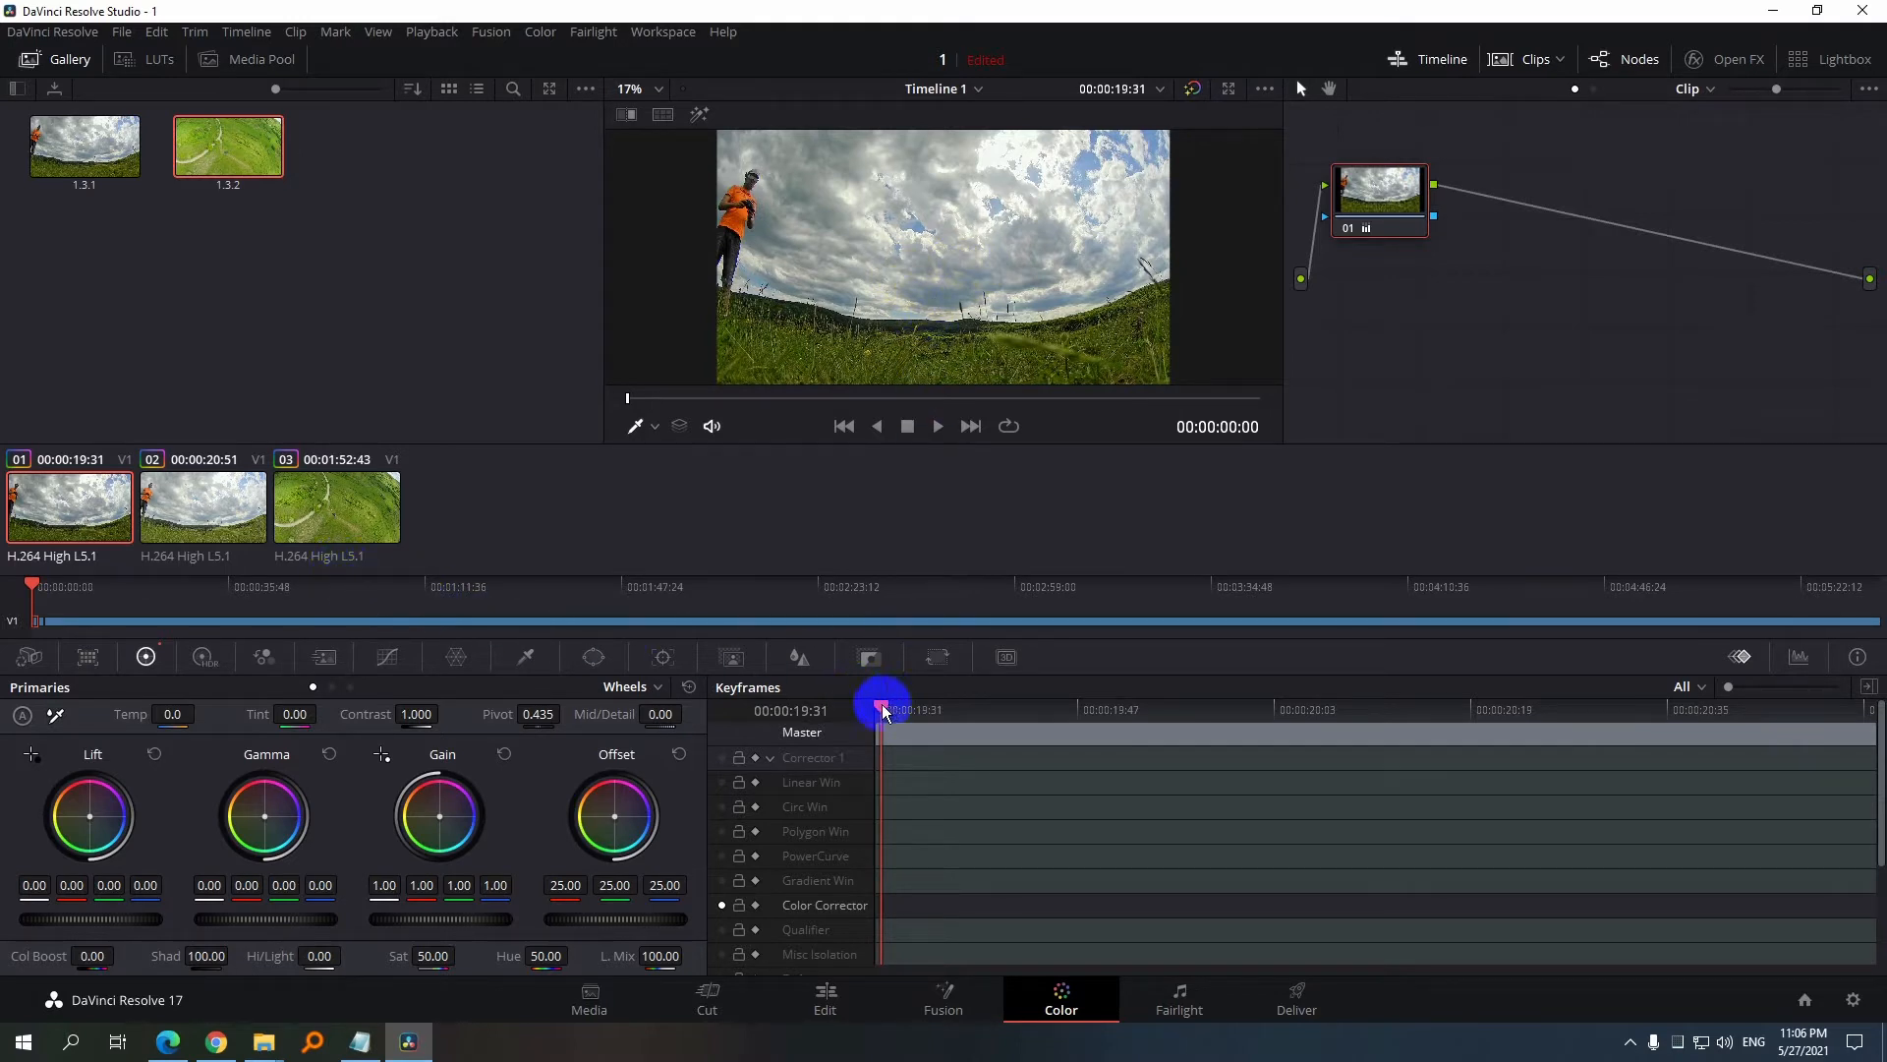
pyautogui.moveTo(882, 704); pyautogui.dragTo(934, 715)
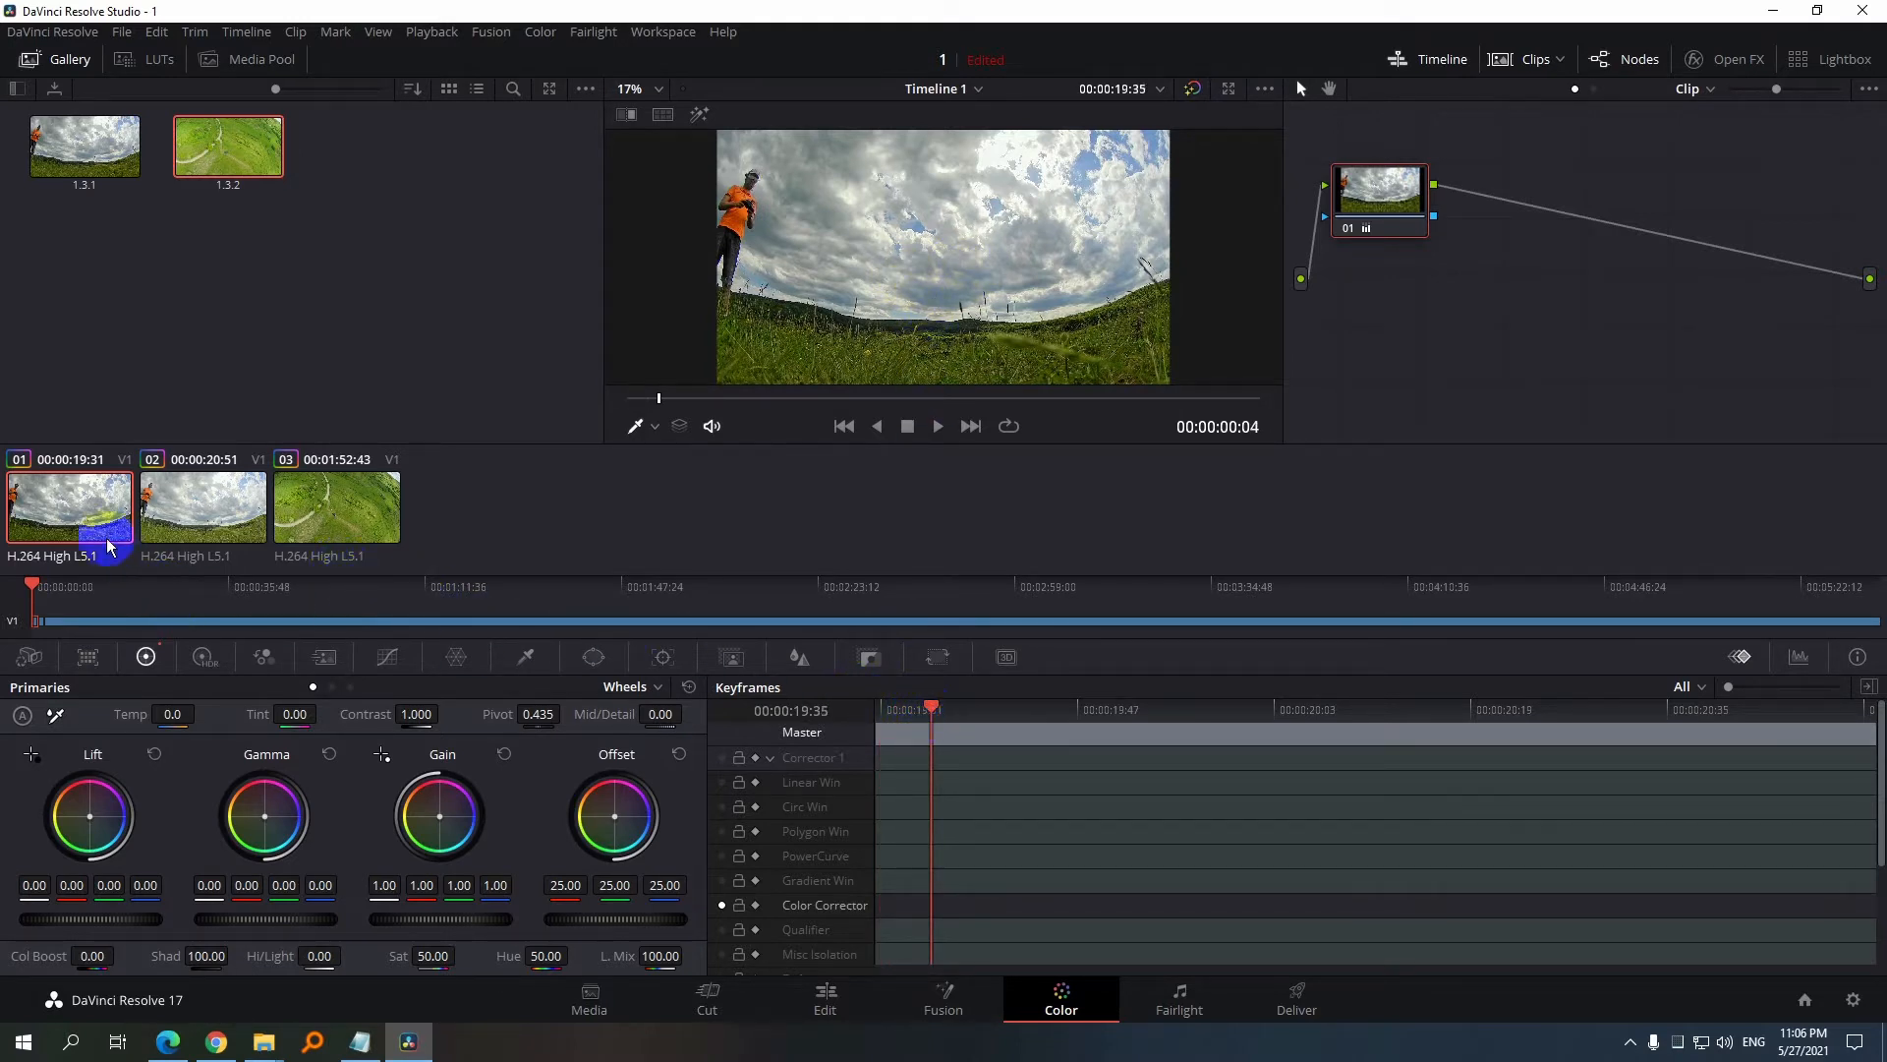
# Reset the second clip's primary adjustments and set its Shadows to 100
pyautogui.click(222, 527)
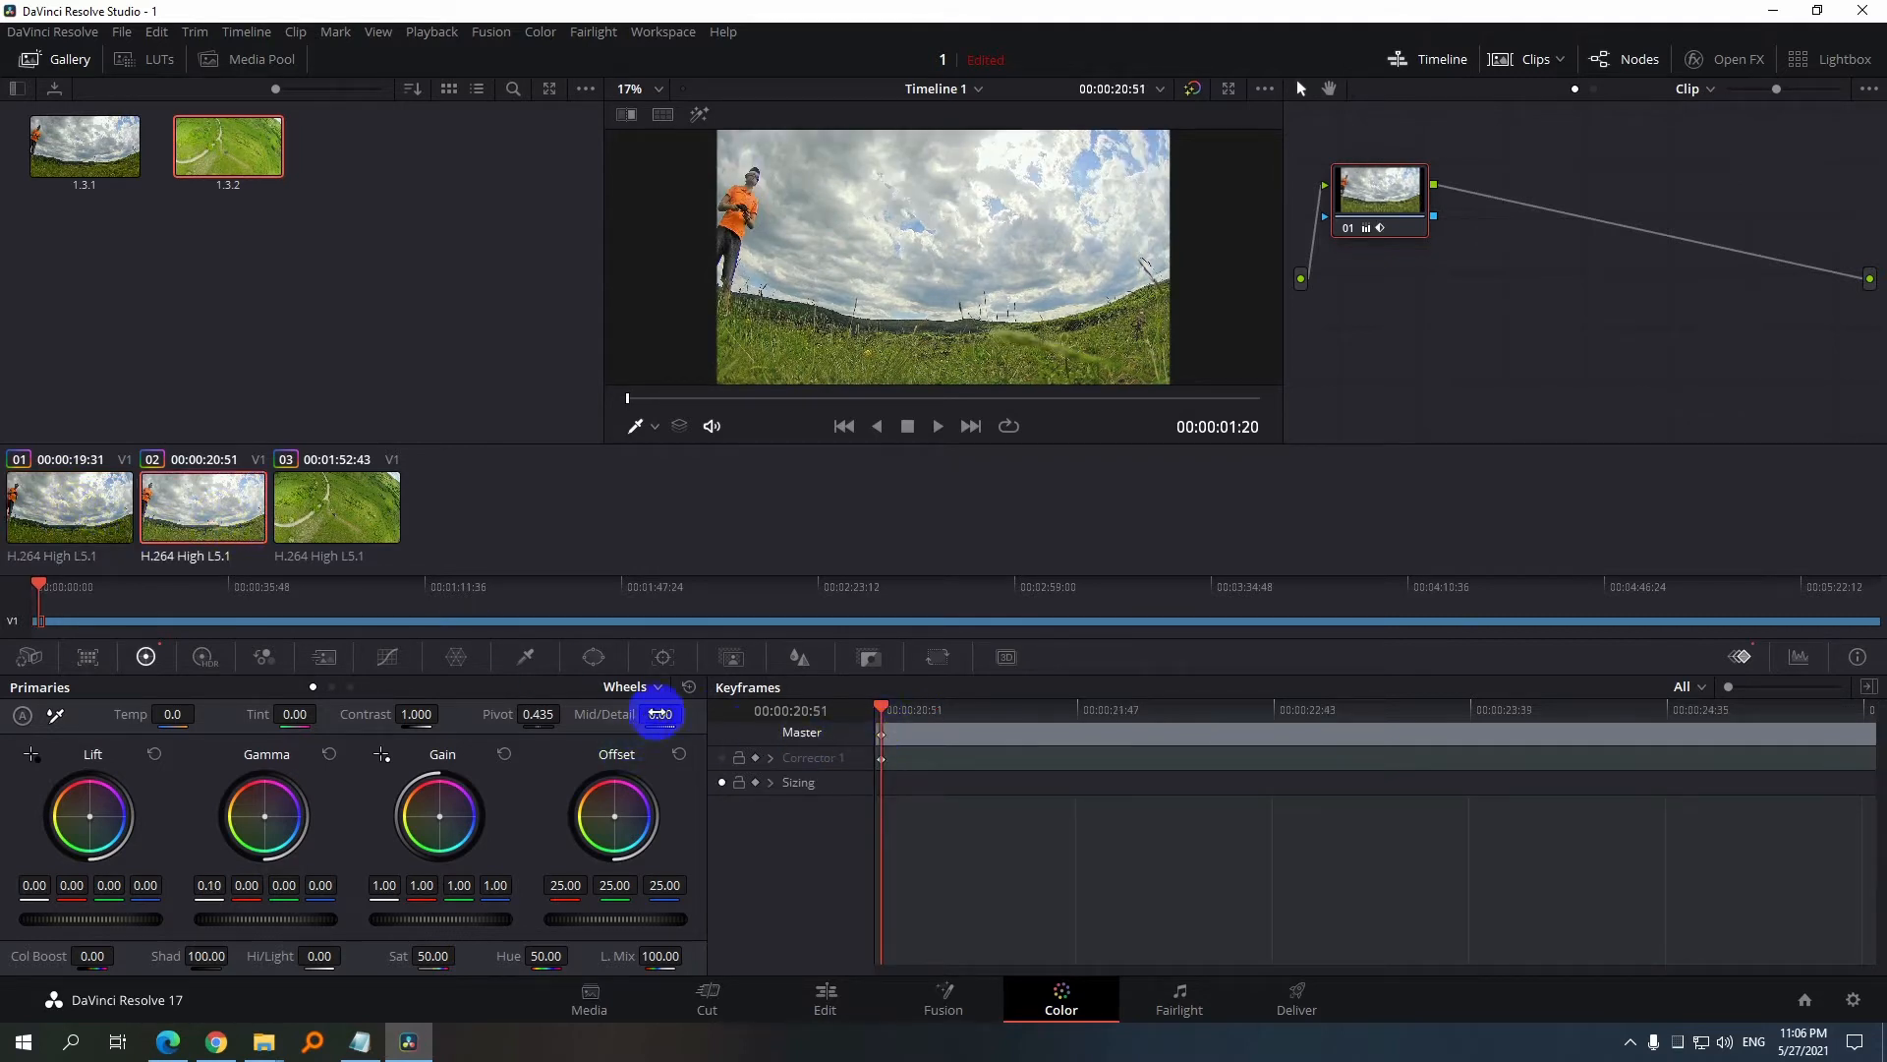
pyautogui.click(689, 686)
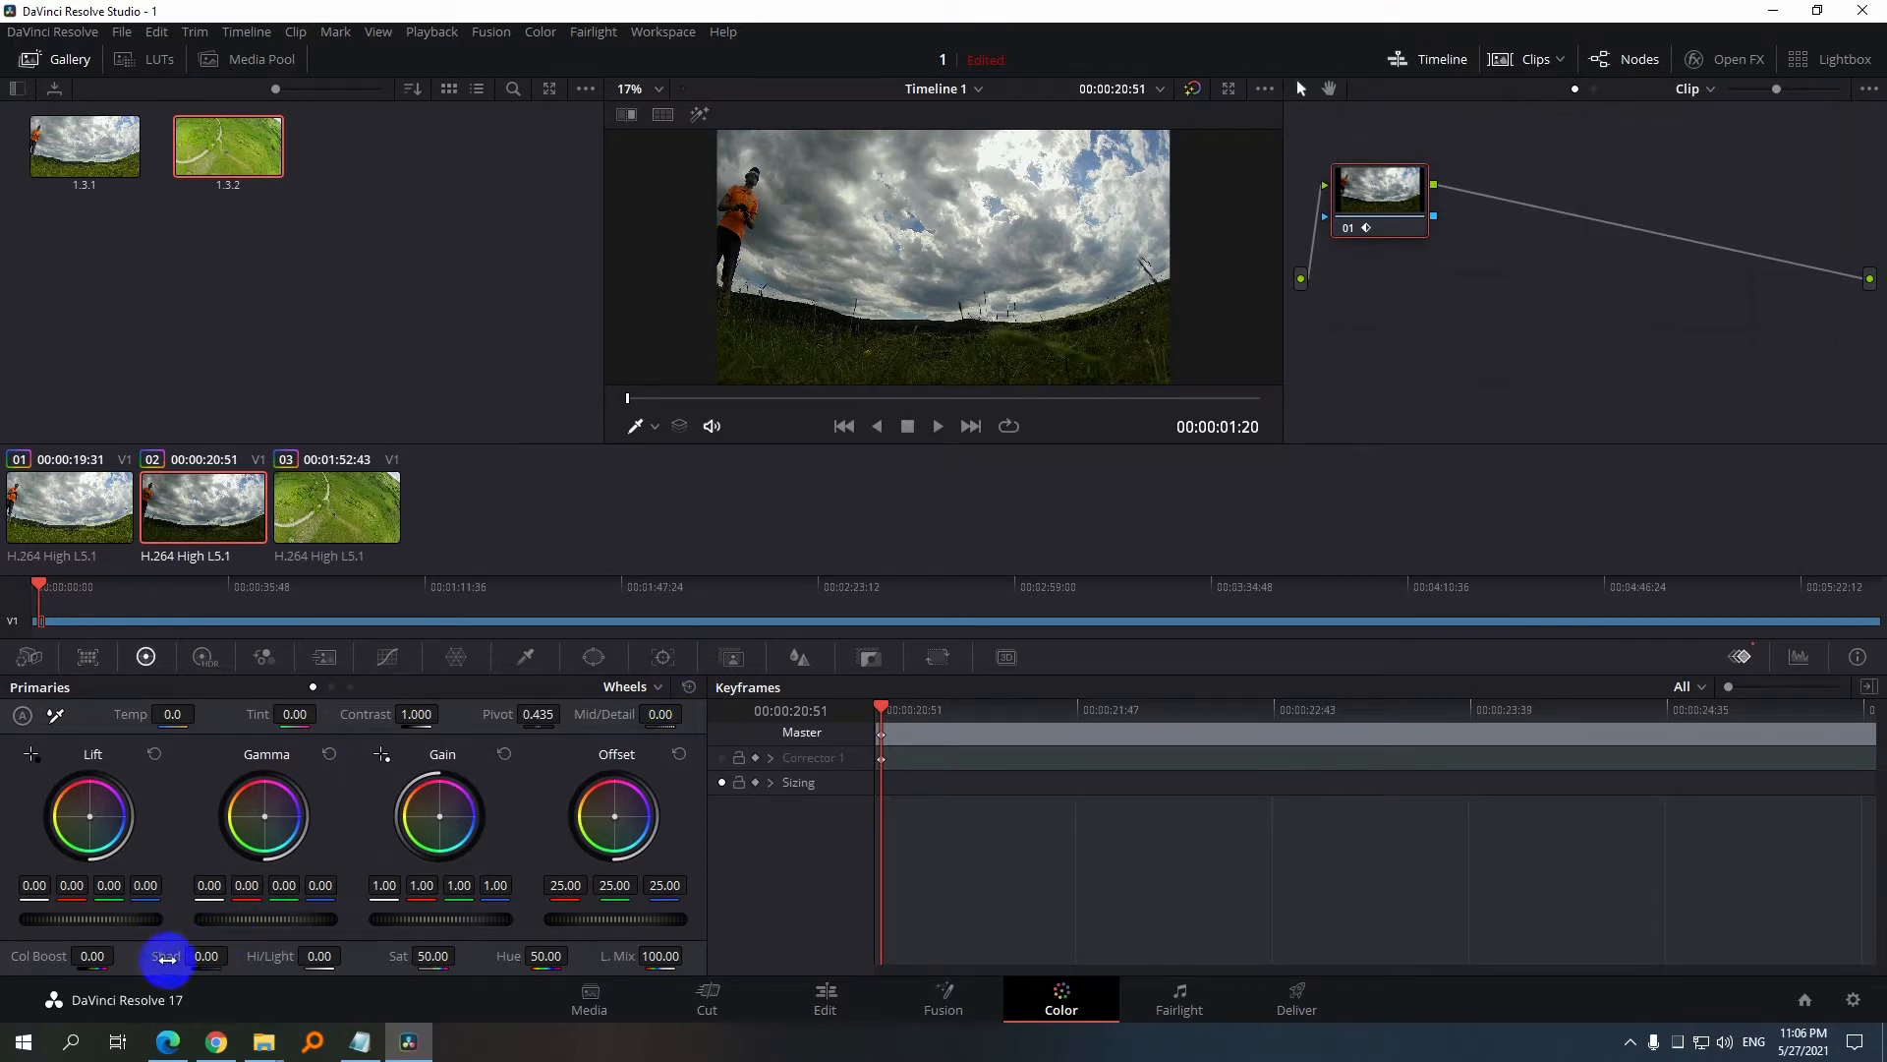
pyautogui.moveTo(167, 956); pyautogui.dragTo(371, 952)
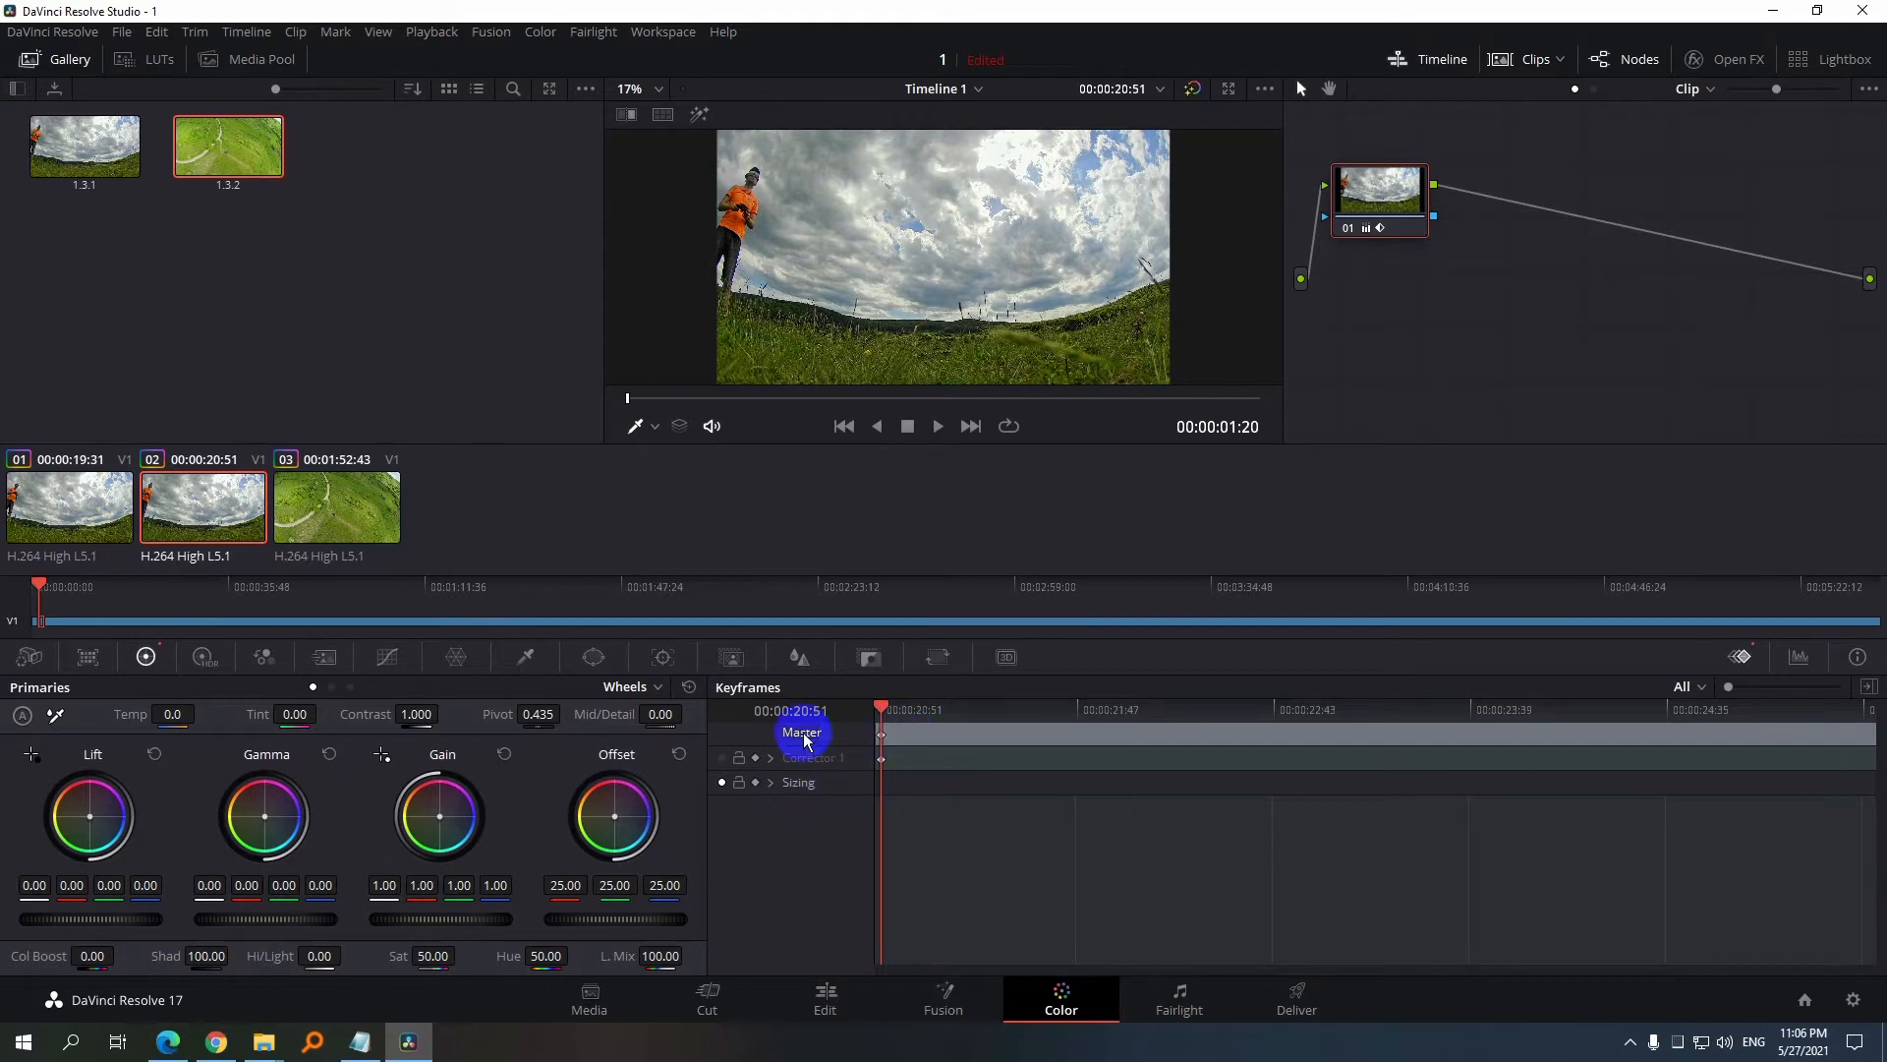
# Reset the third clip's primary adjustments and set its Shadows to 100 at the clip's first frame
pyautogui.click(334, 505)
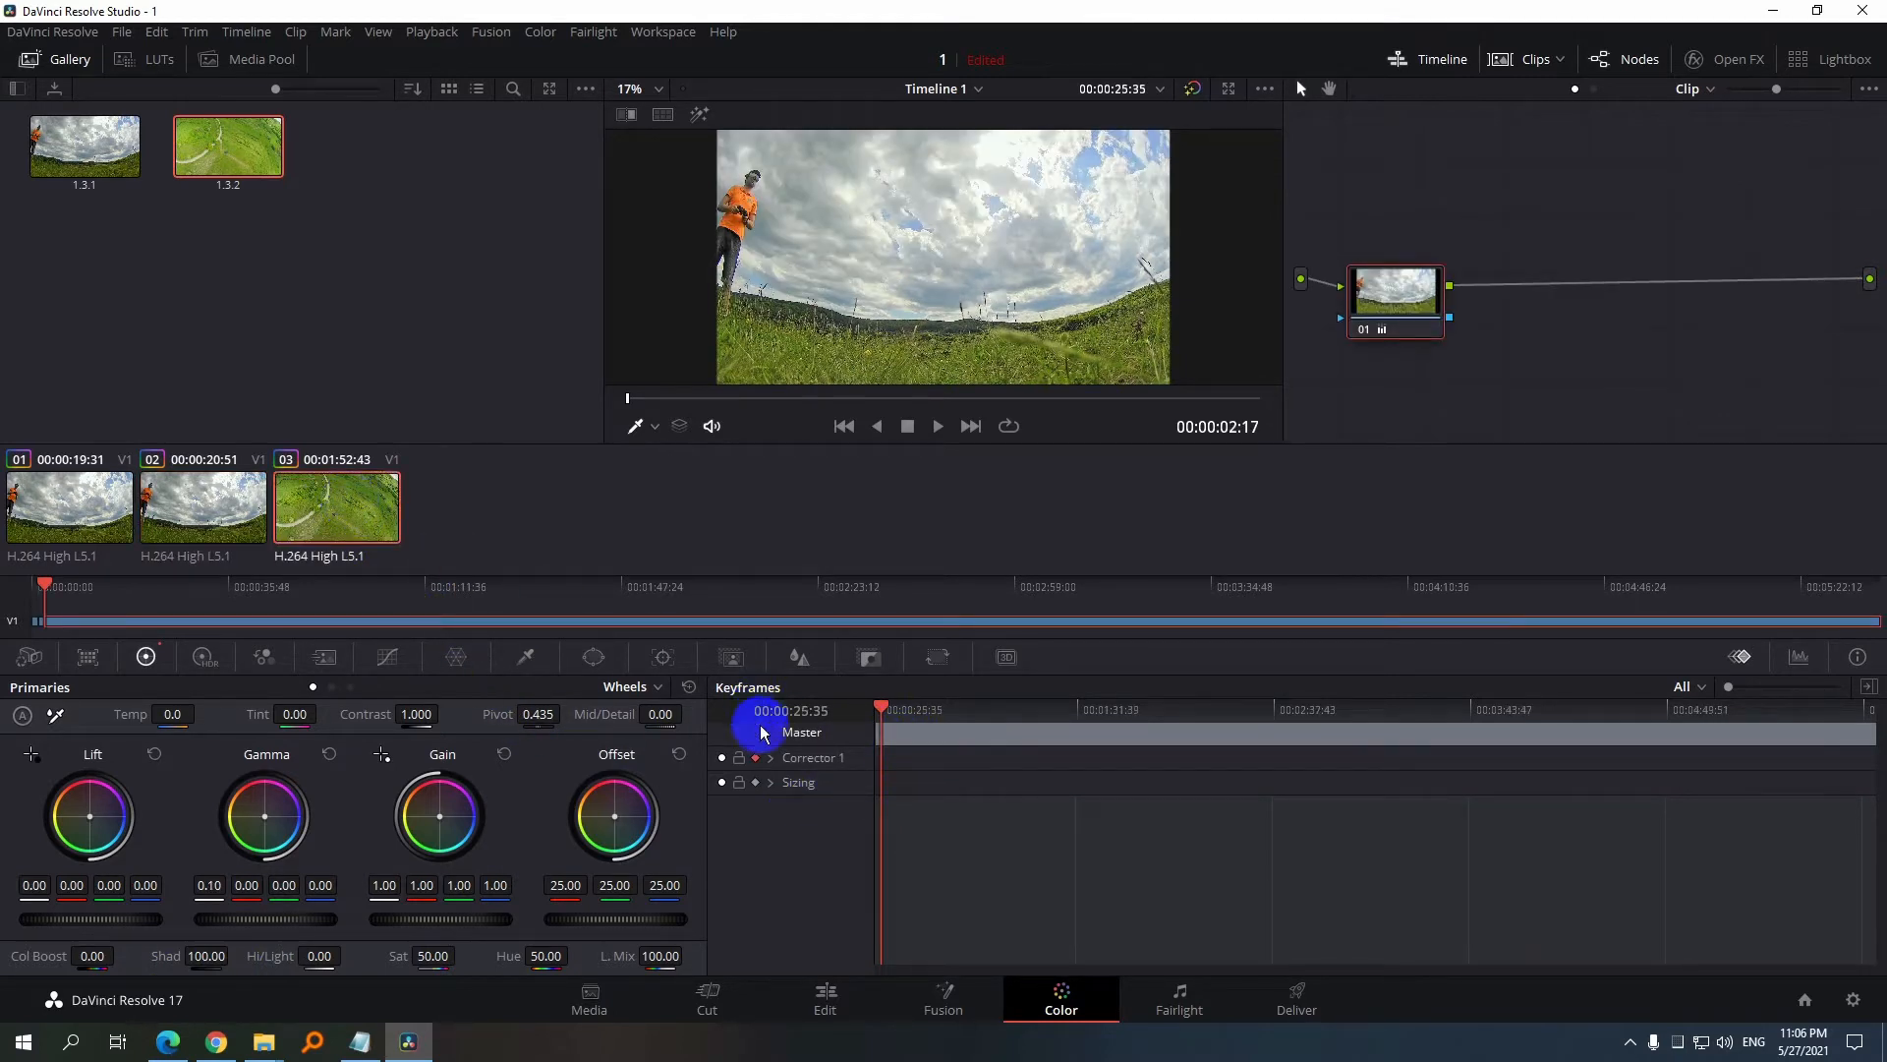
pyautogui.click(688, 693)
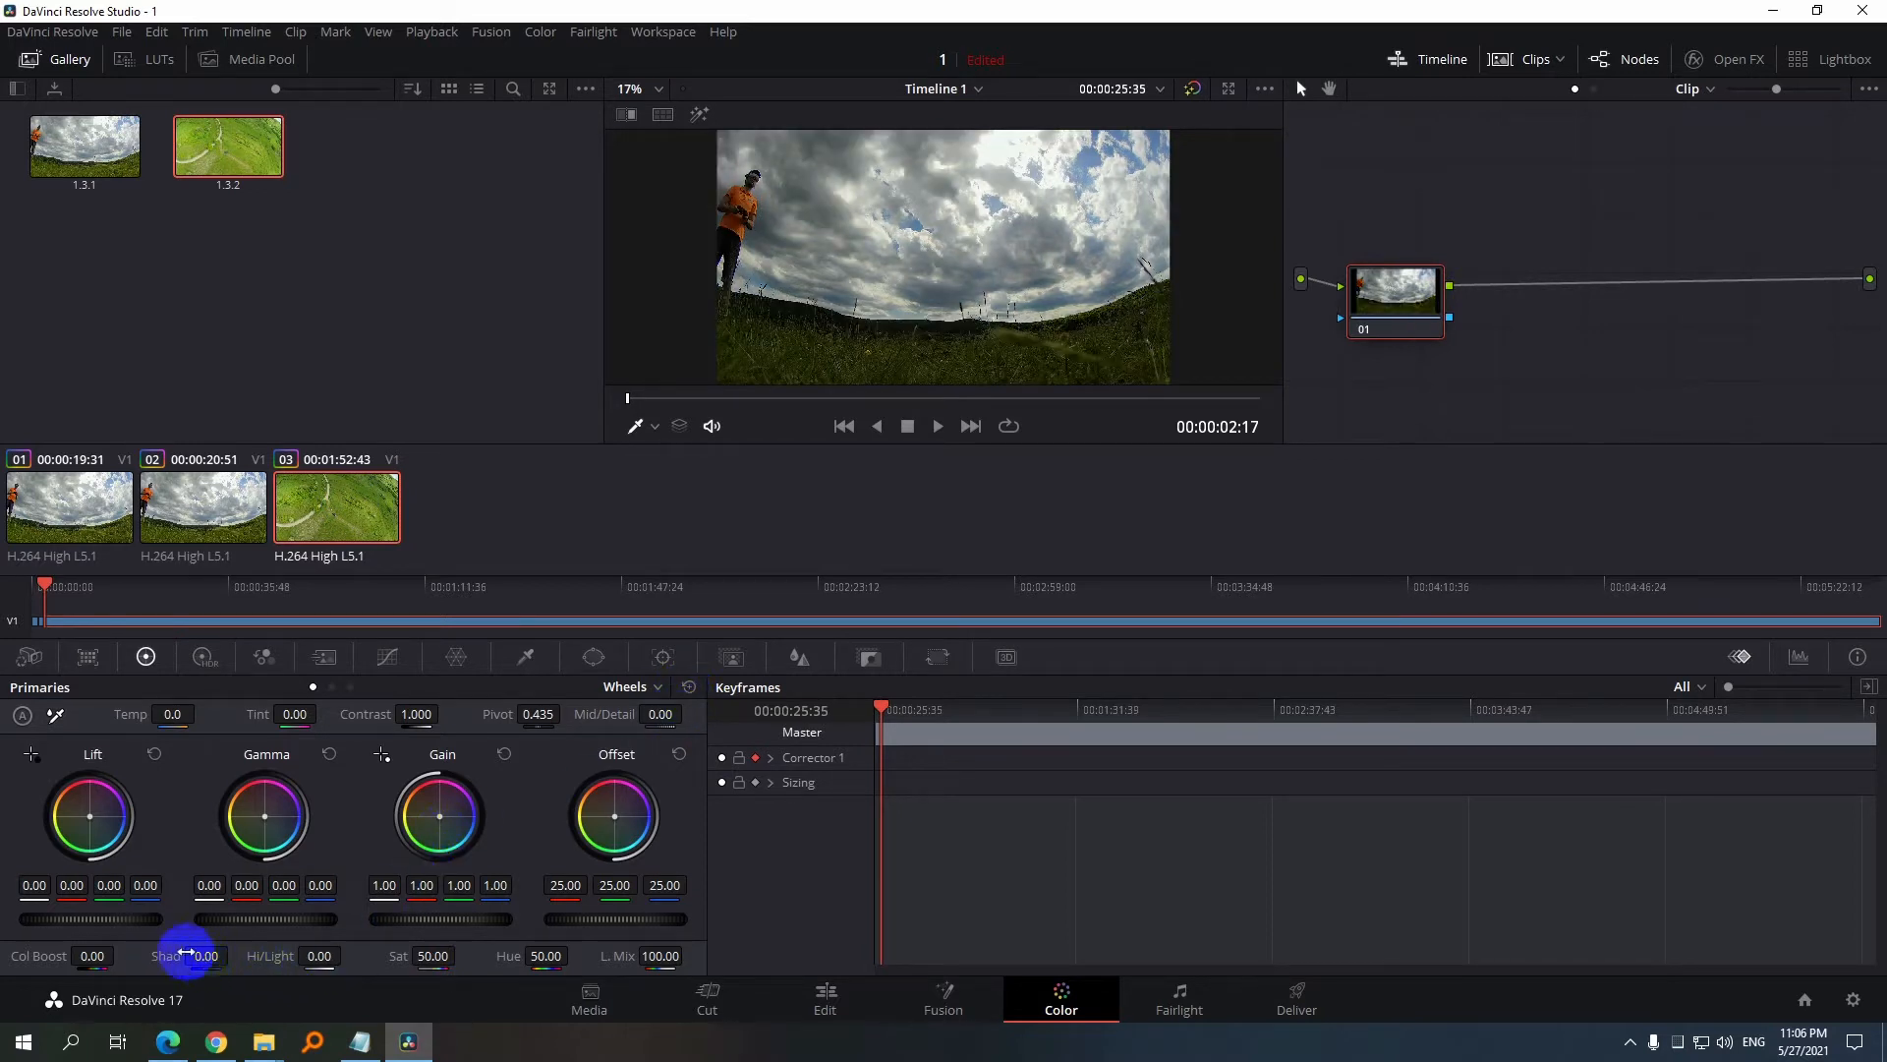
pyautogui.moveTo(194, 961)
pyautogui.mouseDown()
pyautogui.moveTo(551, 977)
pyautogui.moveTo(196, 961)
pyautogui.mouseUp()
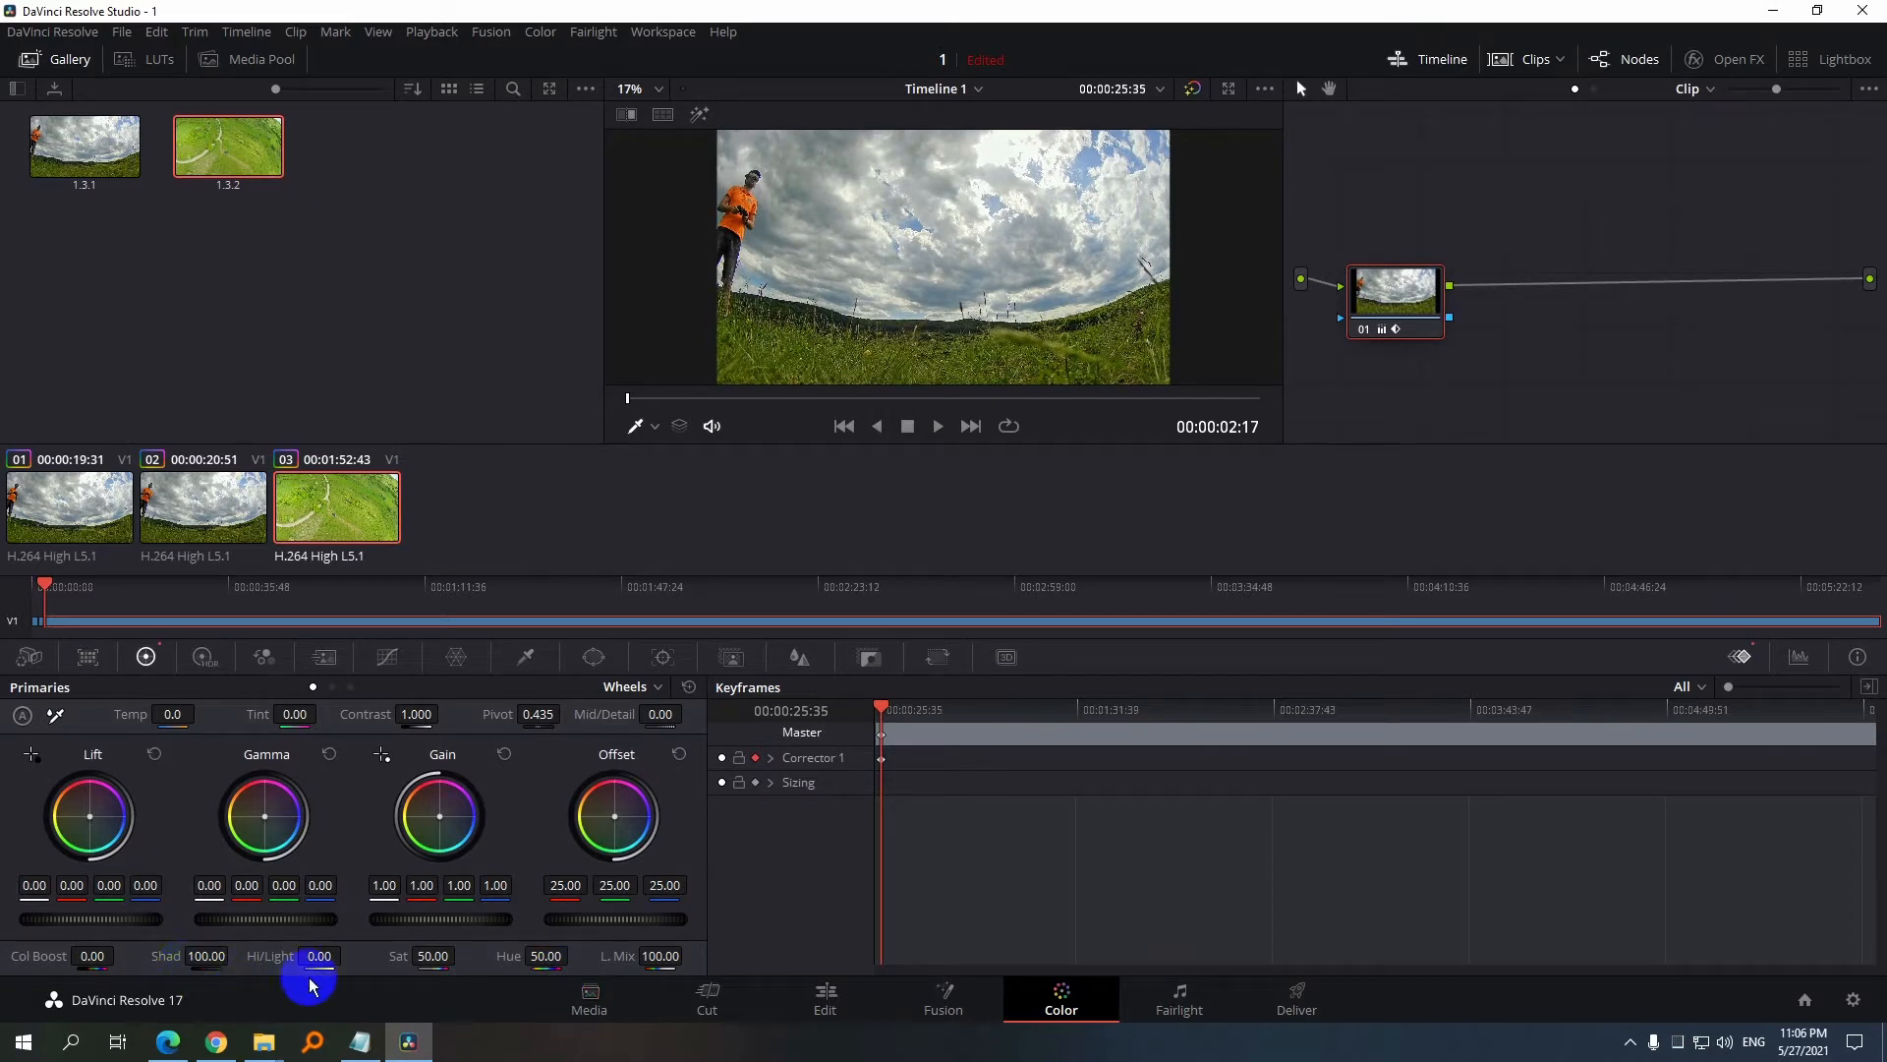
# Compare the third clip with the second, and set the third clip's master Gamma to 0.10 at its first frame
pyautogui.click(110, 526)
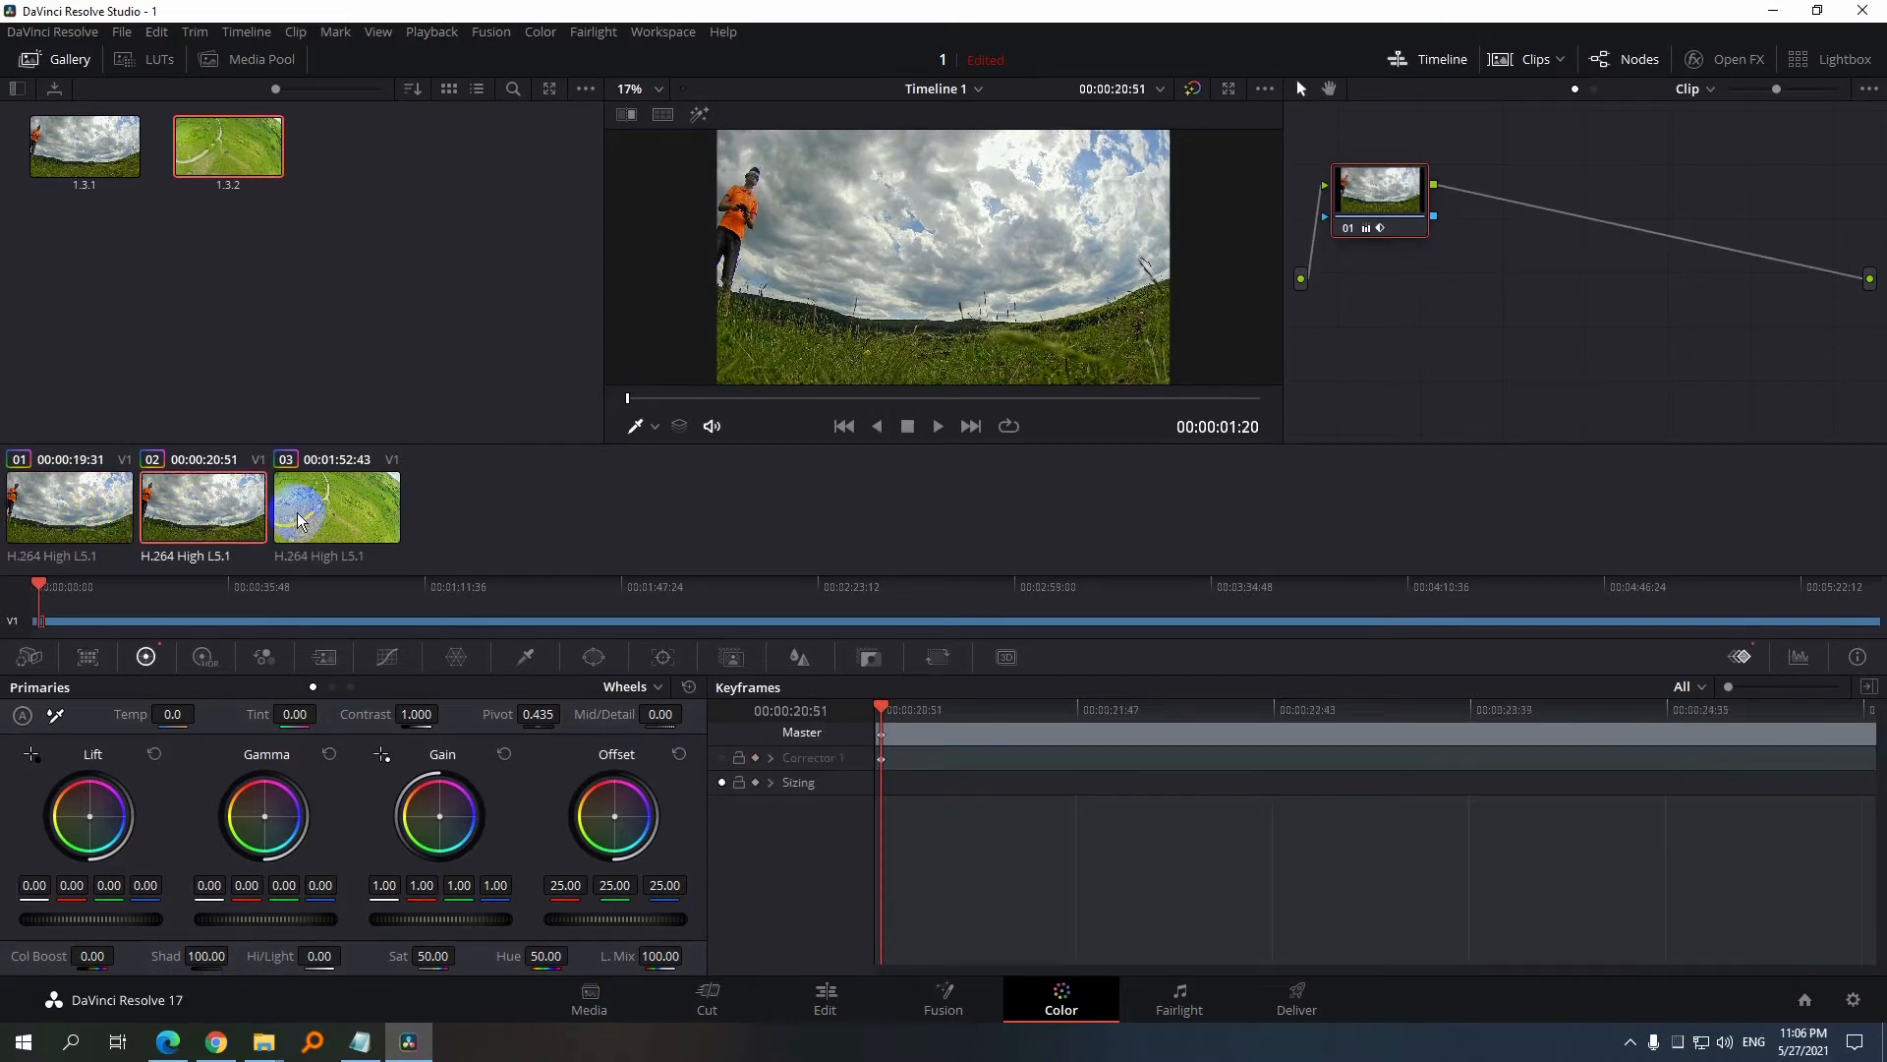
pyautogui.click(313, 511)
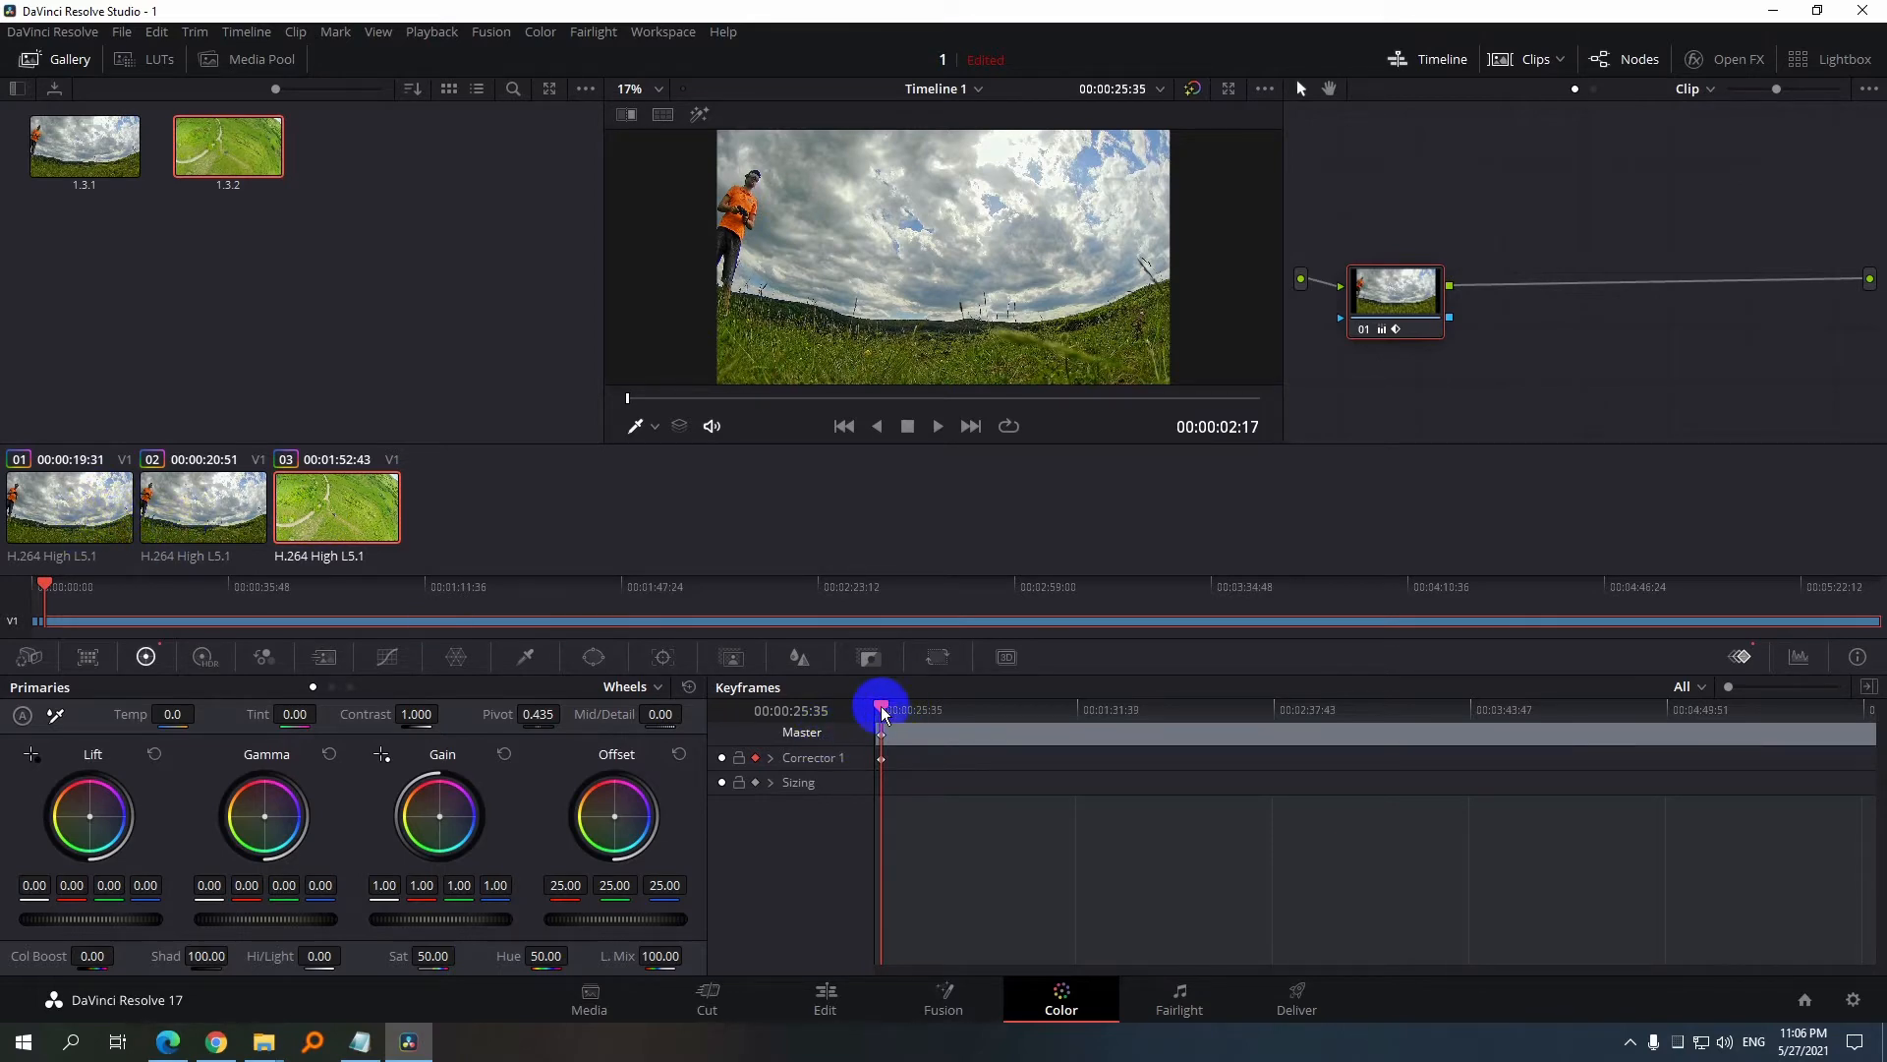
pyautogui.moveTo(881, 706)
pyautogui.mouseDown()
pyautogui.moveTo(896, 712)
pyautogui.moveTo(869, 716)
pyautogui.mouseUp()
pyautogui.moveTo(1730, 688); pyautogui.dragTo(1743, 690)
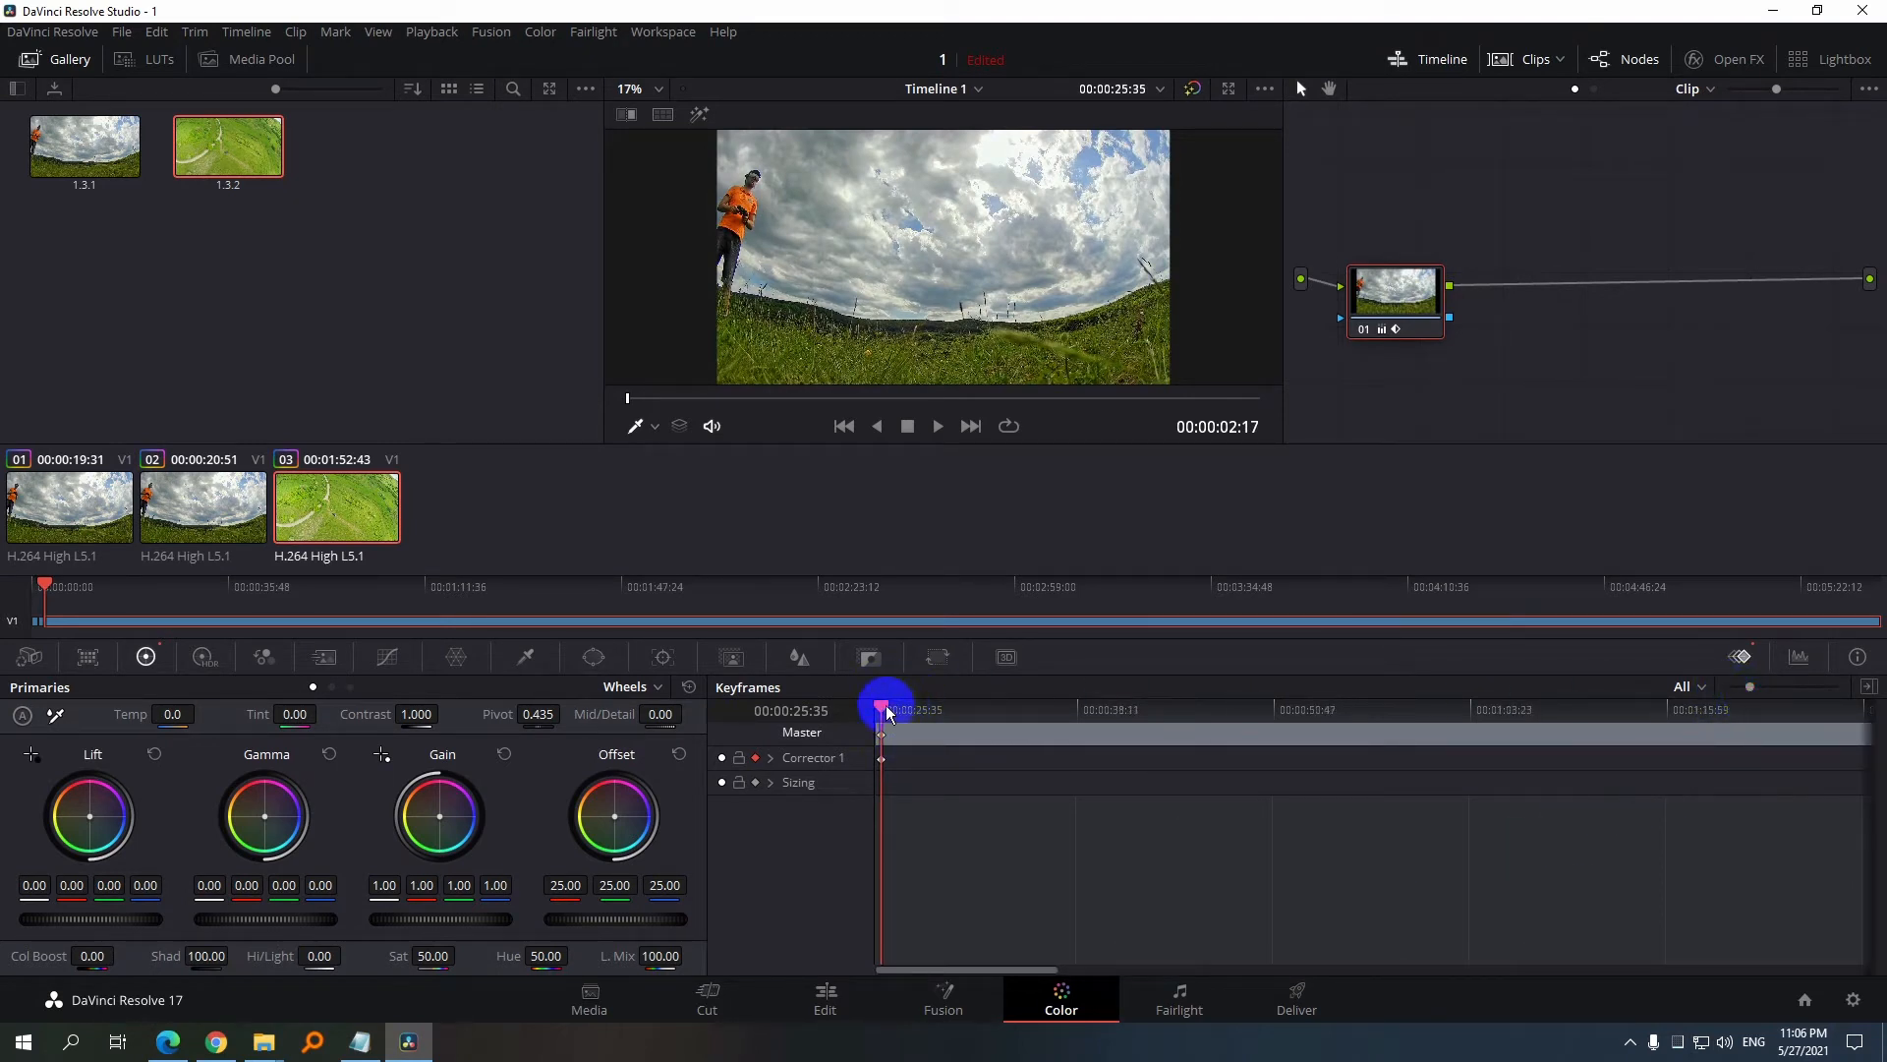
pyautogui.moveTo(883, 705)
pyautogui.mouseDown()
pyautogui.moveTo(1082, 742)
pyautogui.moveTo(930, 724)
pyautogui.moveTo(893, 694)
pyautogui.mouseUp()
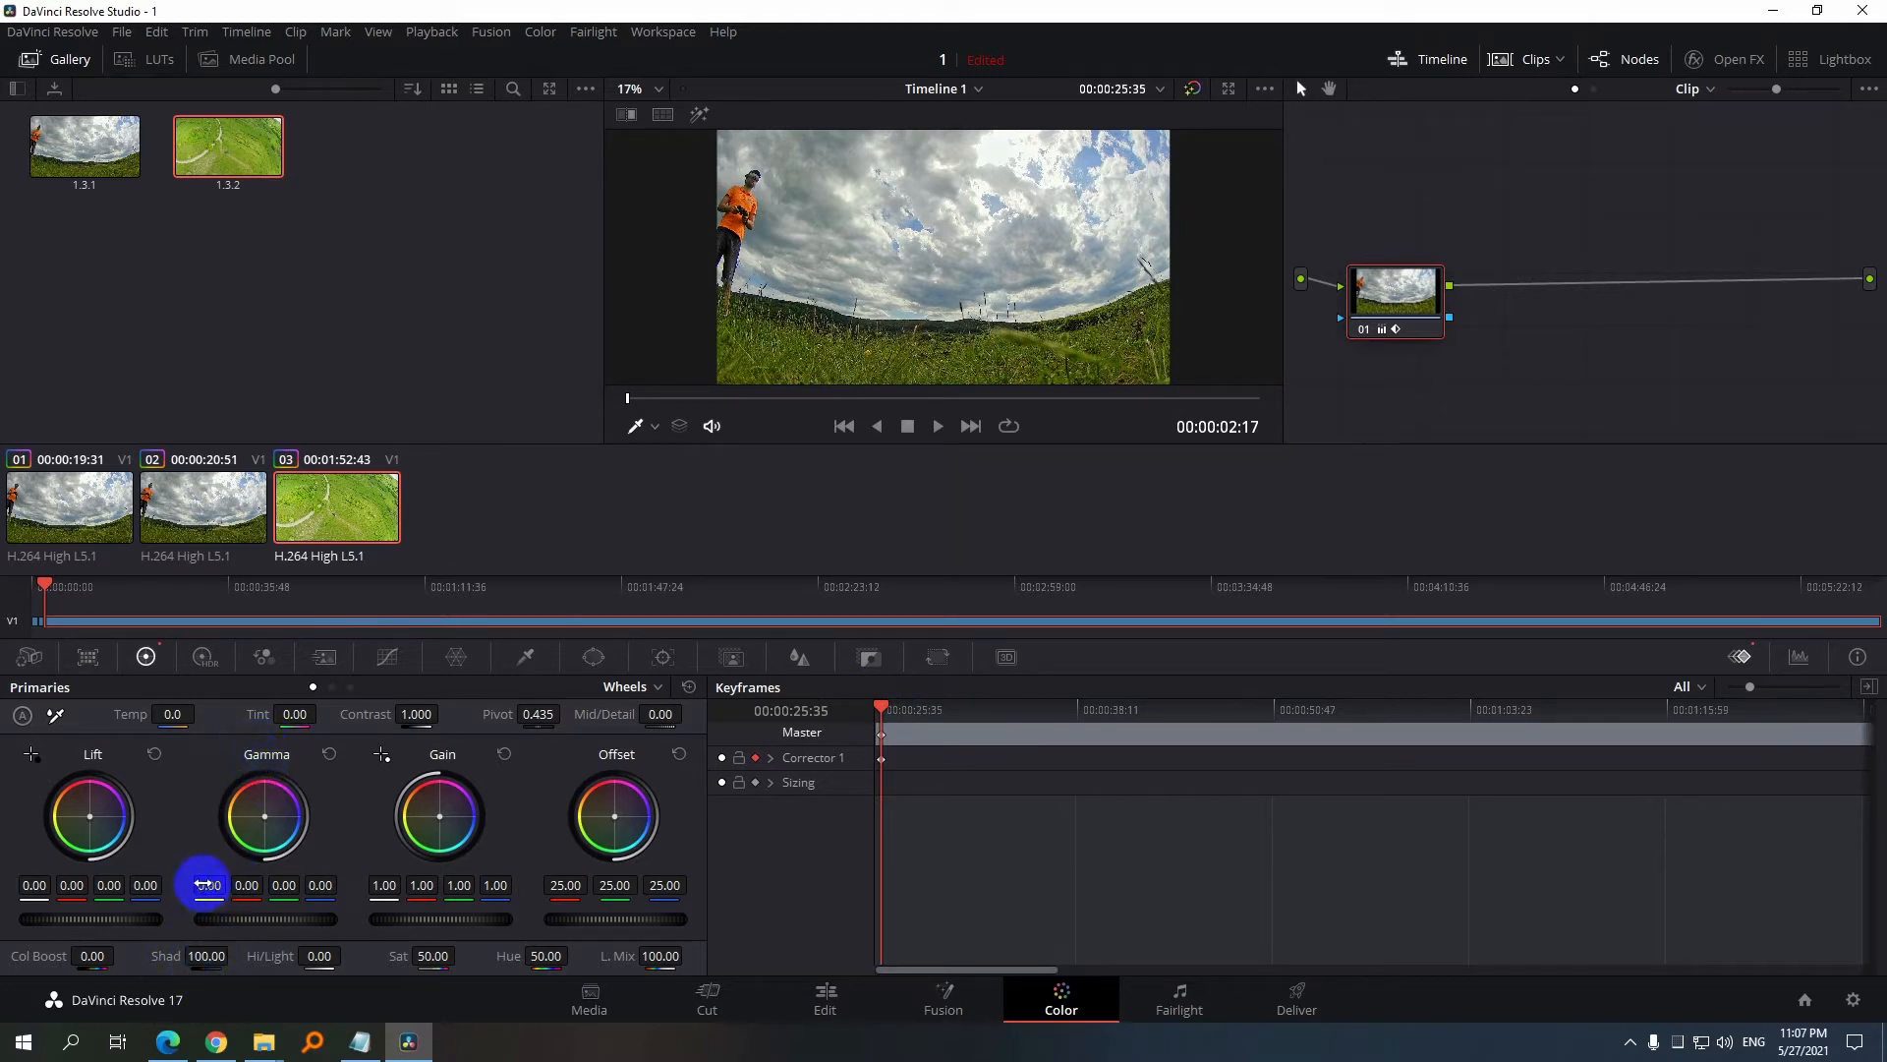
pyautogui.moveTo(208, 888); pyautogui.dragTo(383, 897)
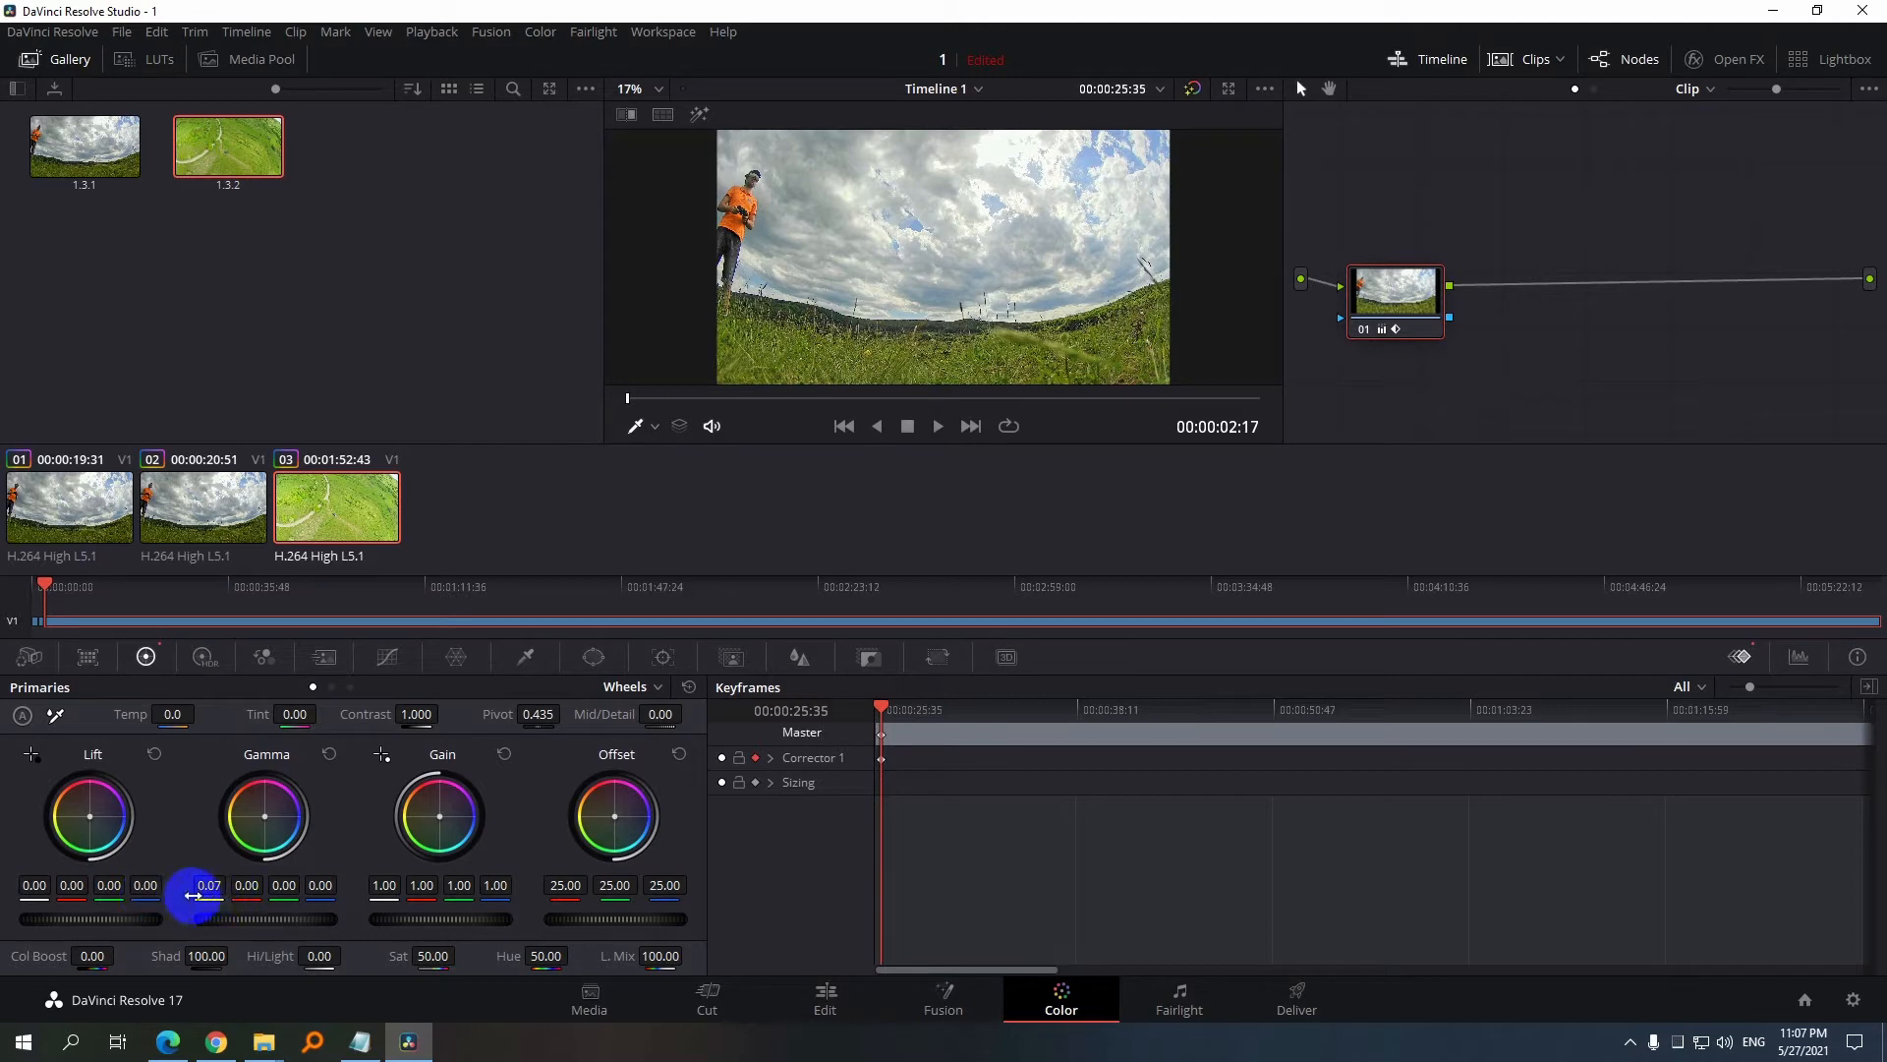
pyautogui.moveTo(208, 888); pyautogui.dragTo(261, 893)
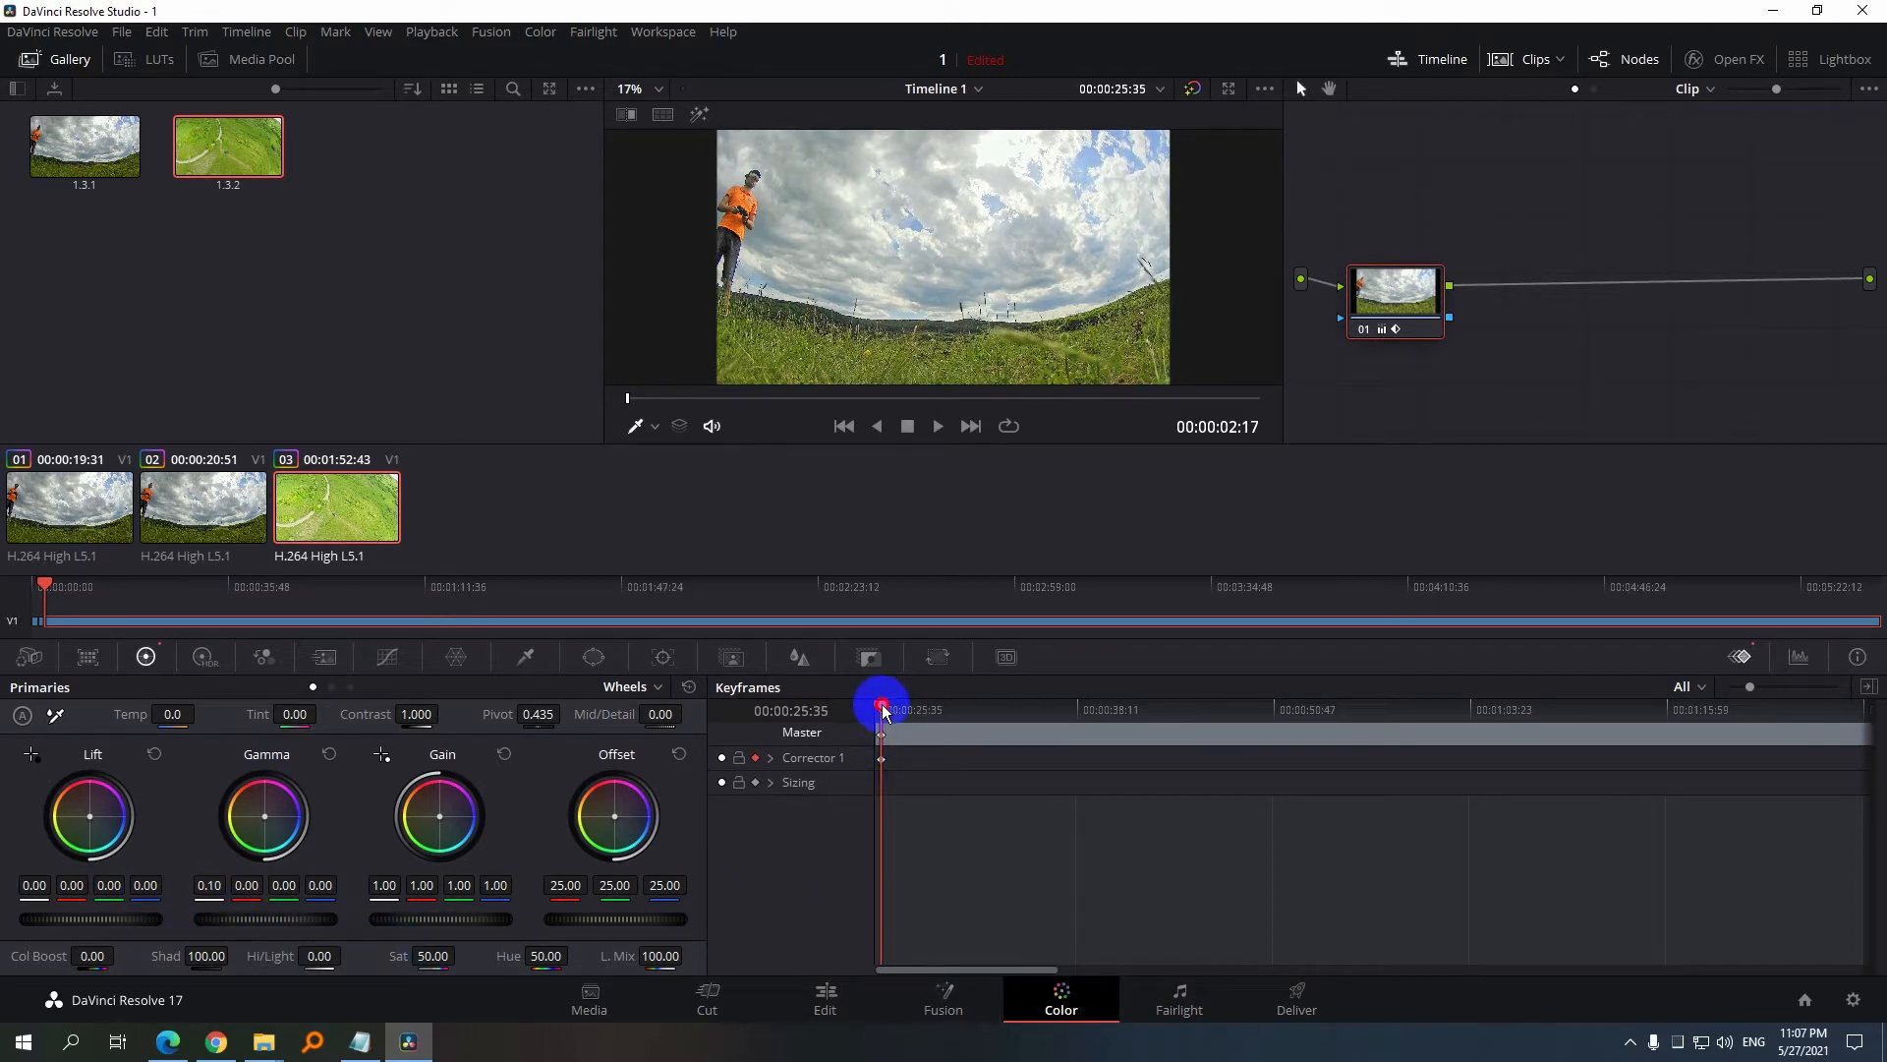
# Add a keyframe on all of the third clip's tracks at 00:00:29:13
pyautogui.moveTo(883, 708); pyautogui.dragTo(938, 717)
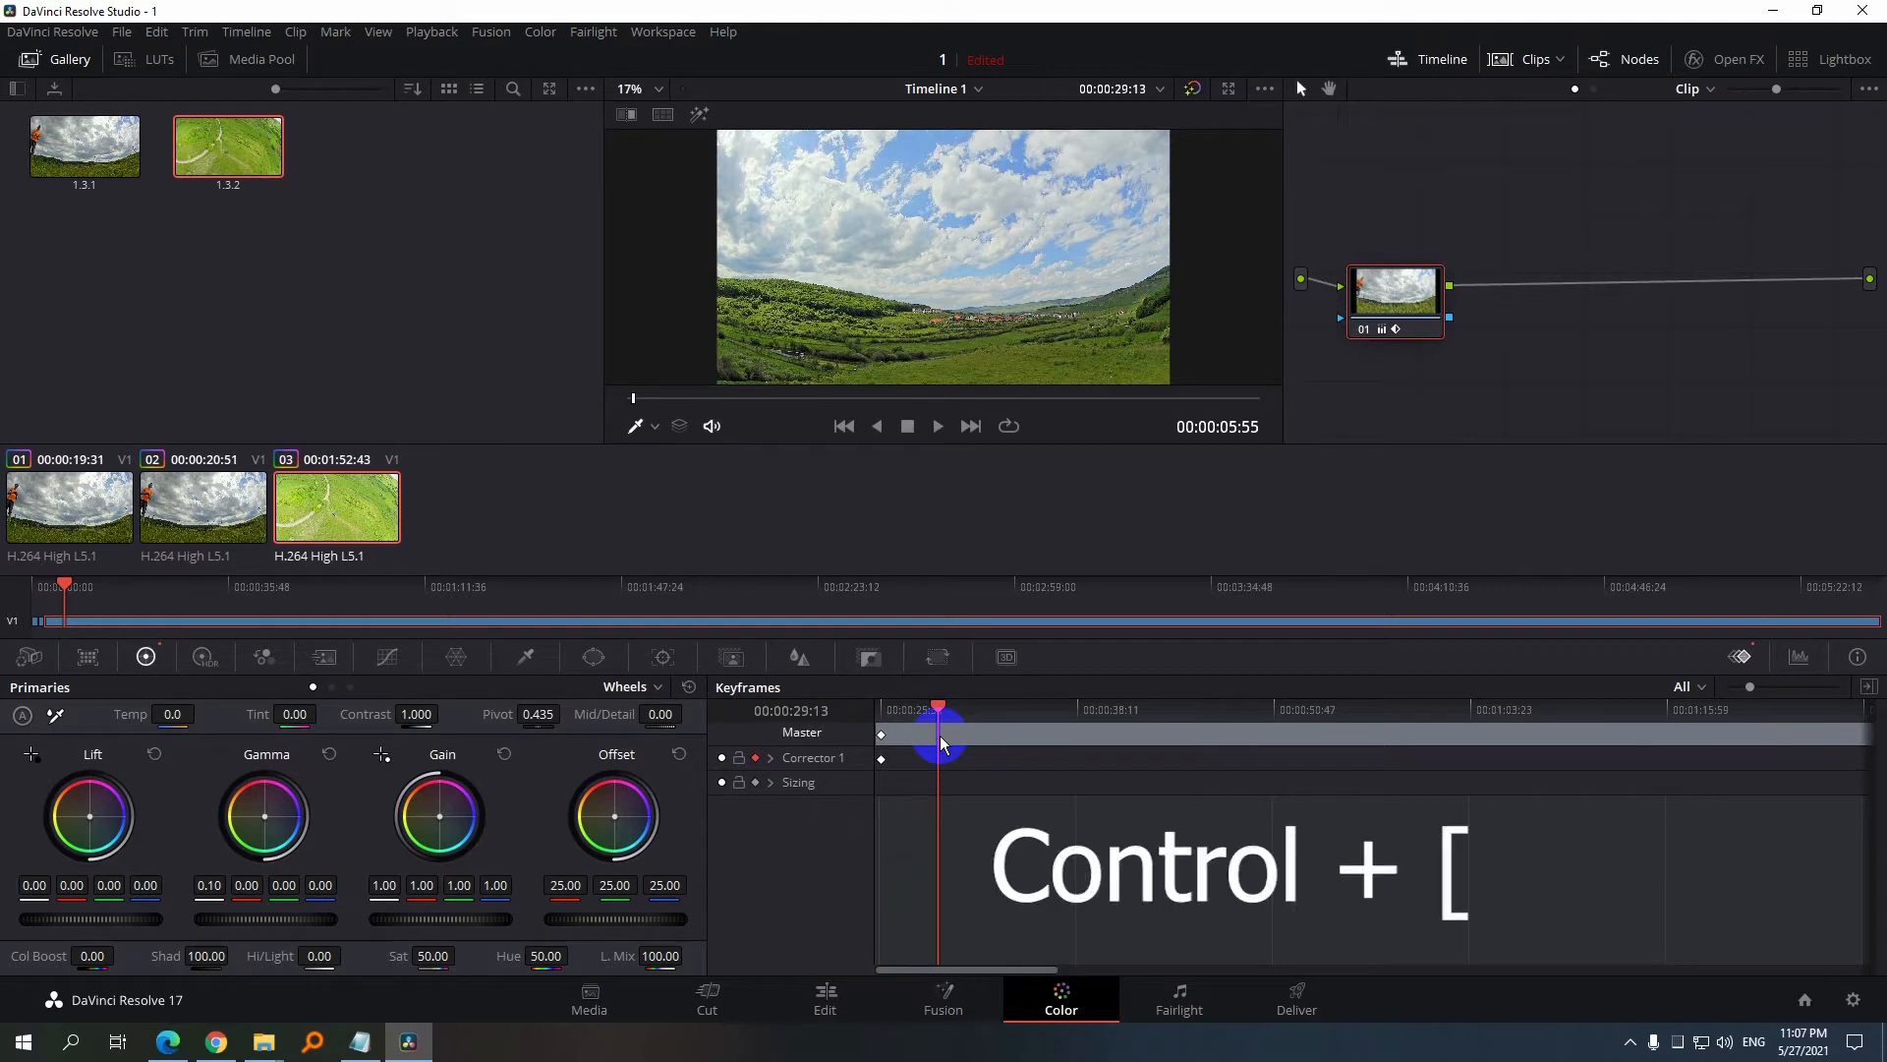
pyautogui.hotkey('ctrl', '[')
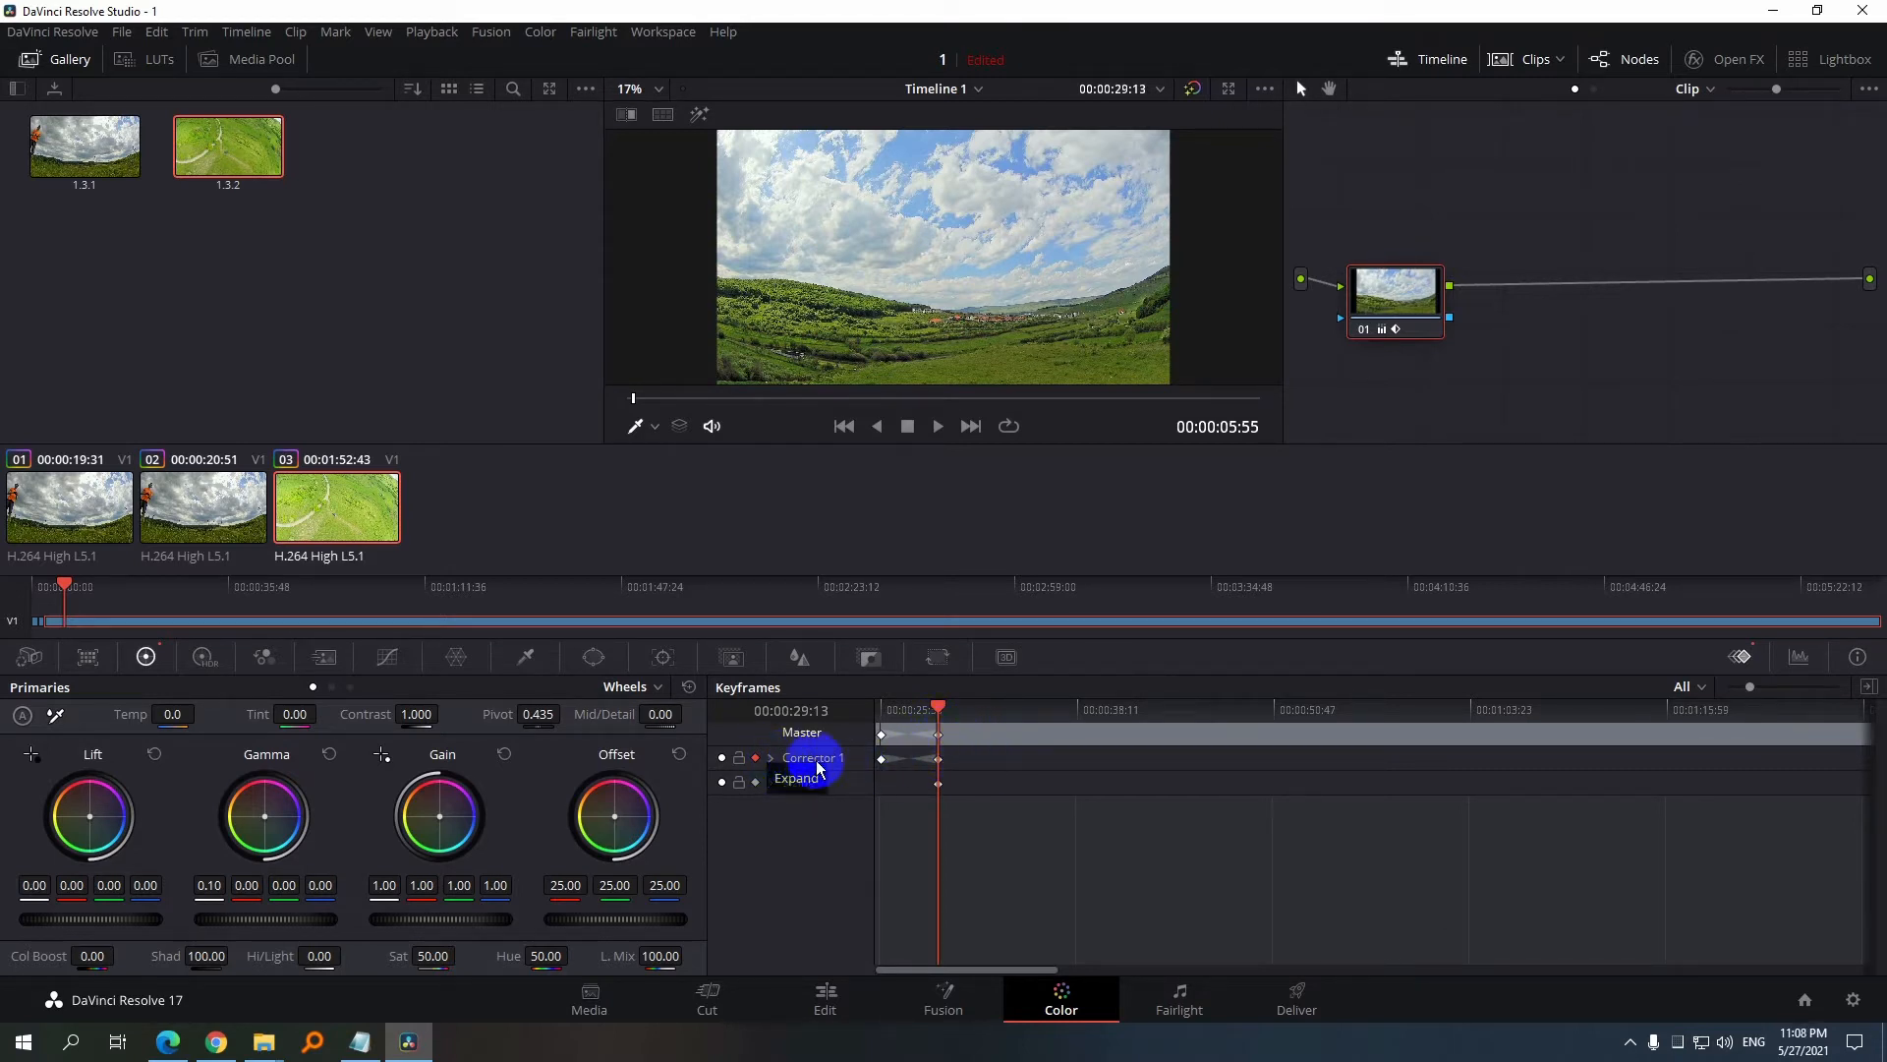
pyautogui.rightClick(989, 776)
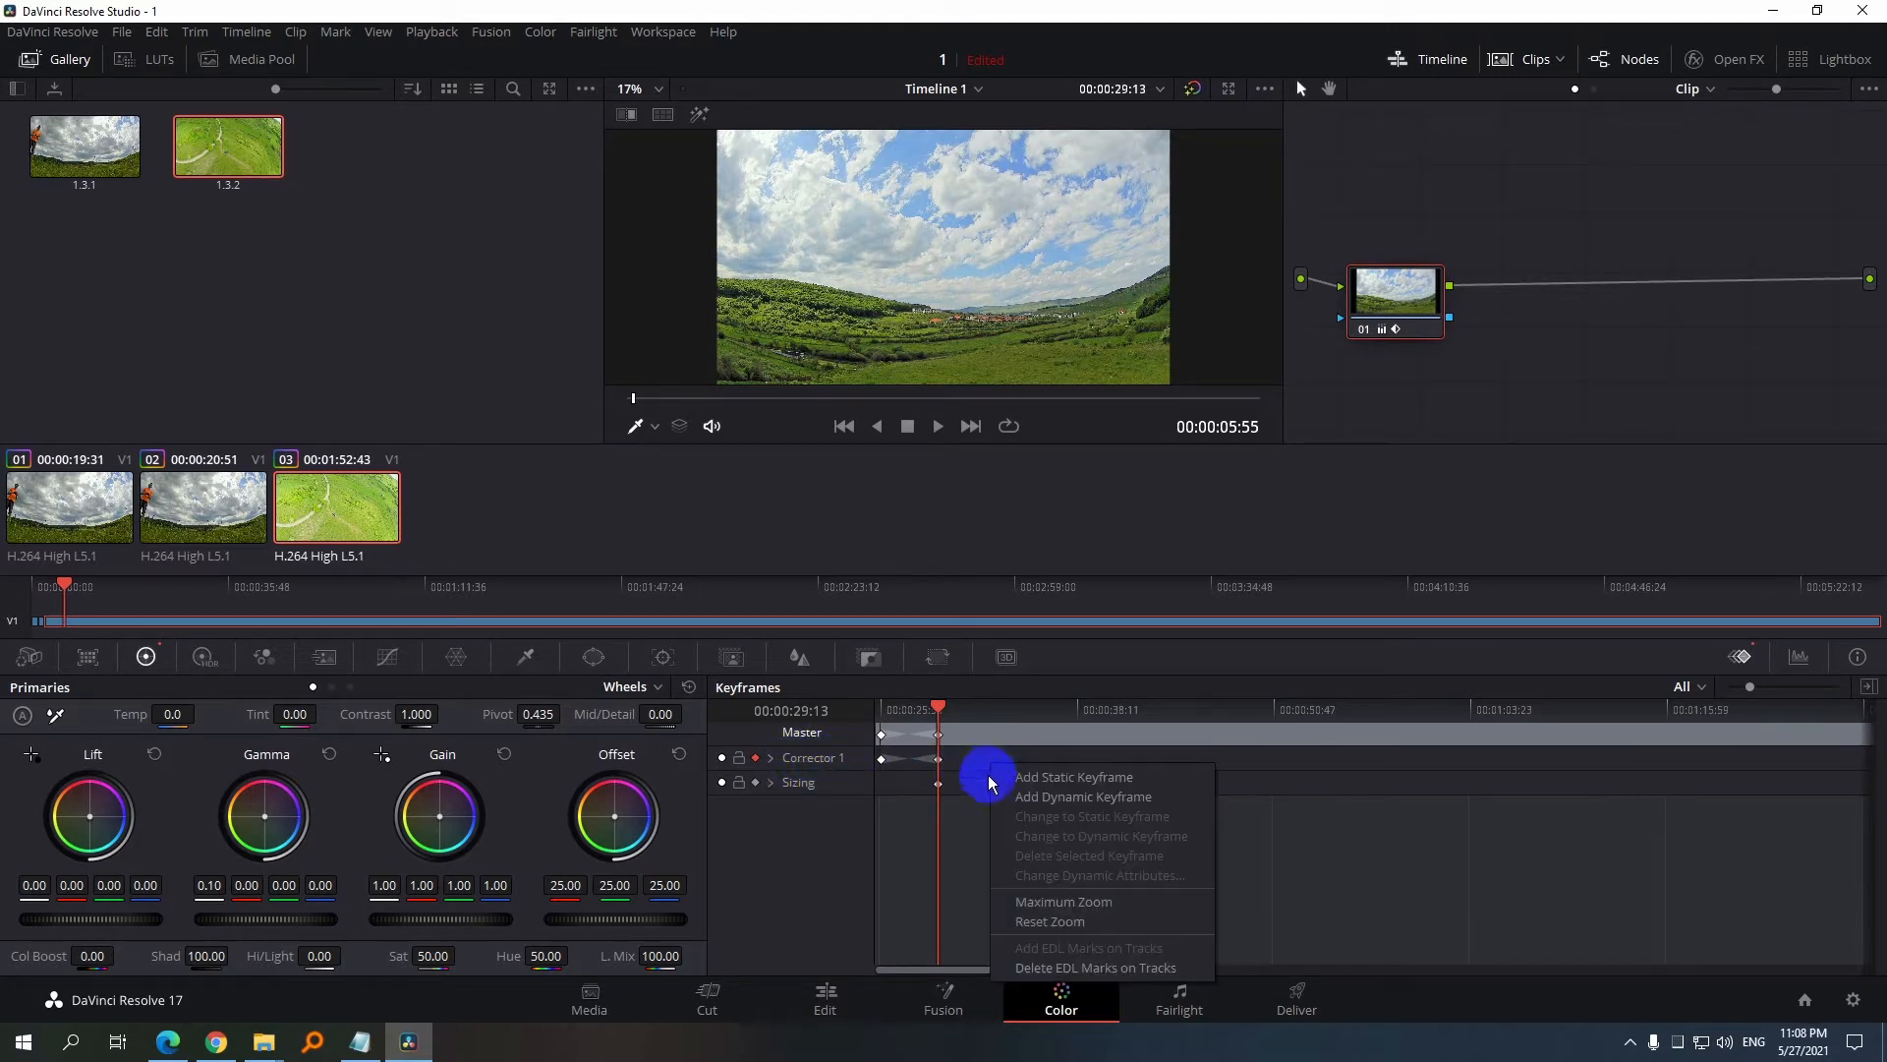
pyautogui.click(1137, 809)
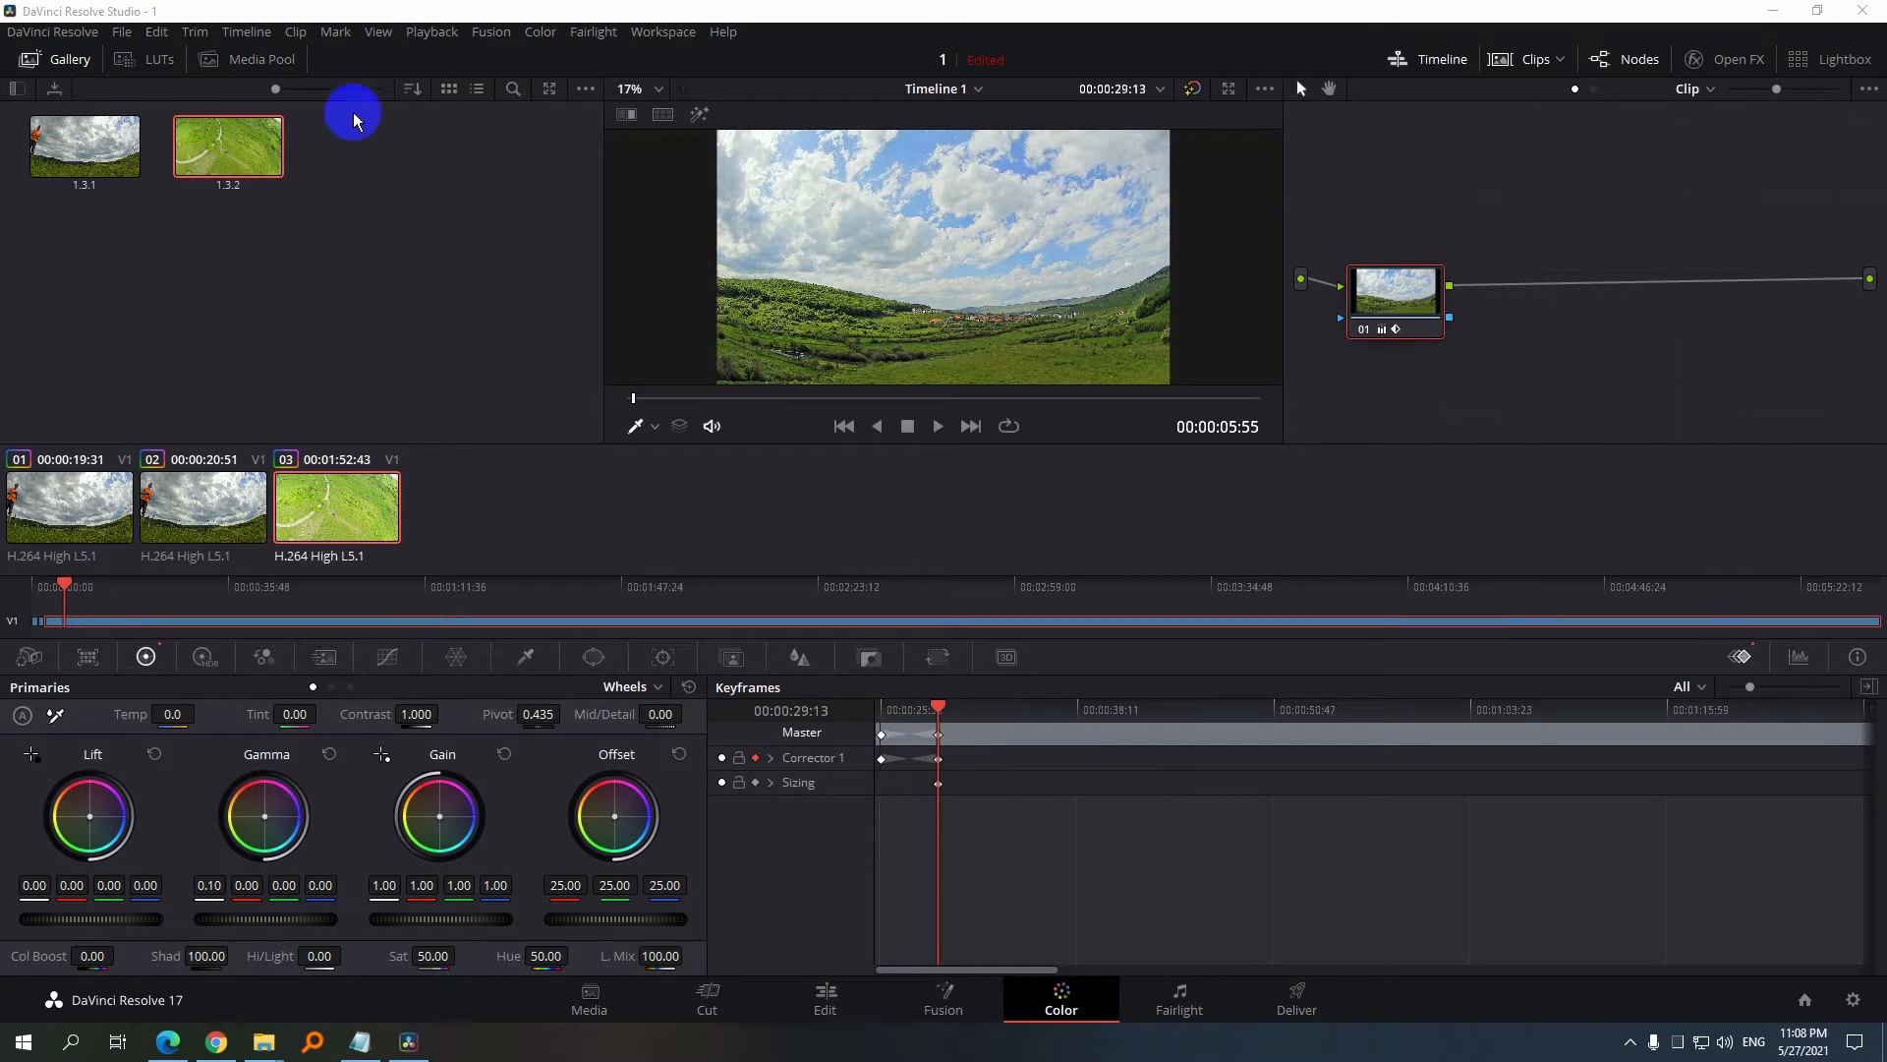
pyautogui.click(339, 33)
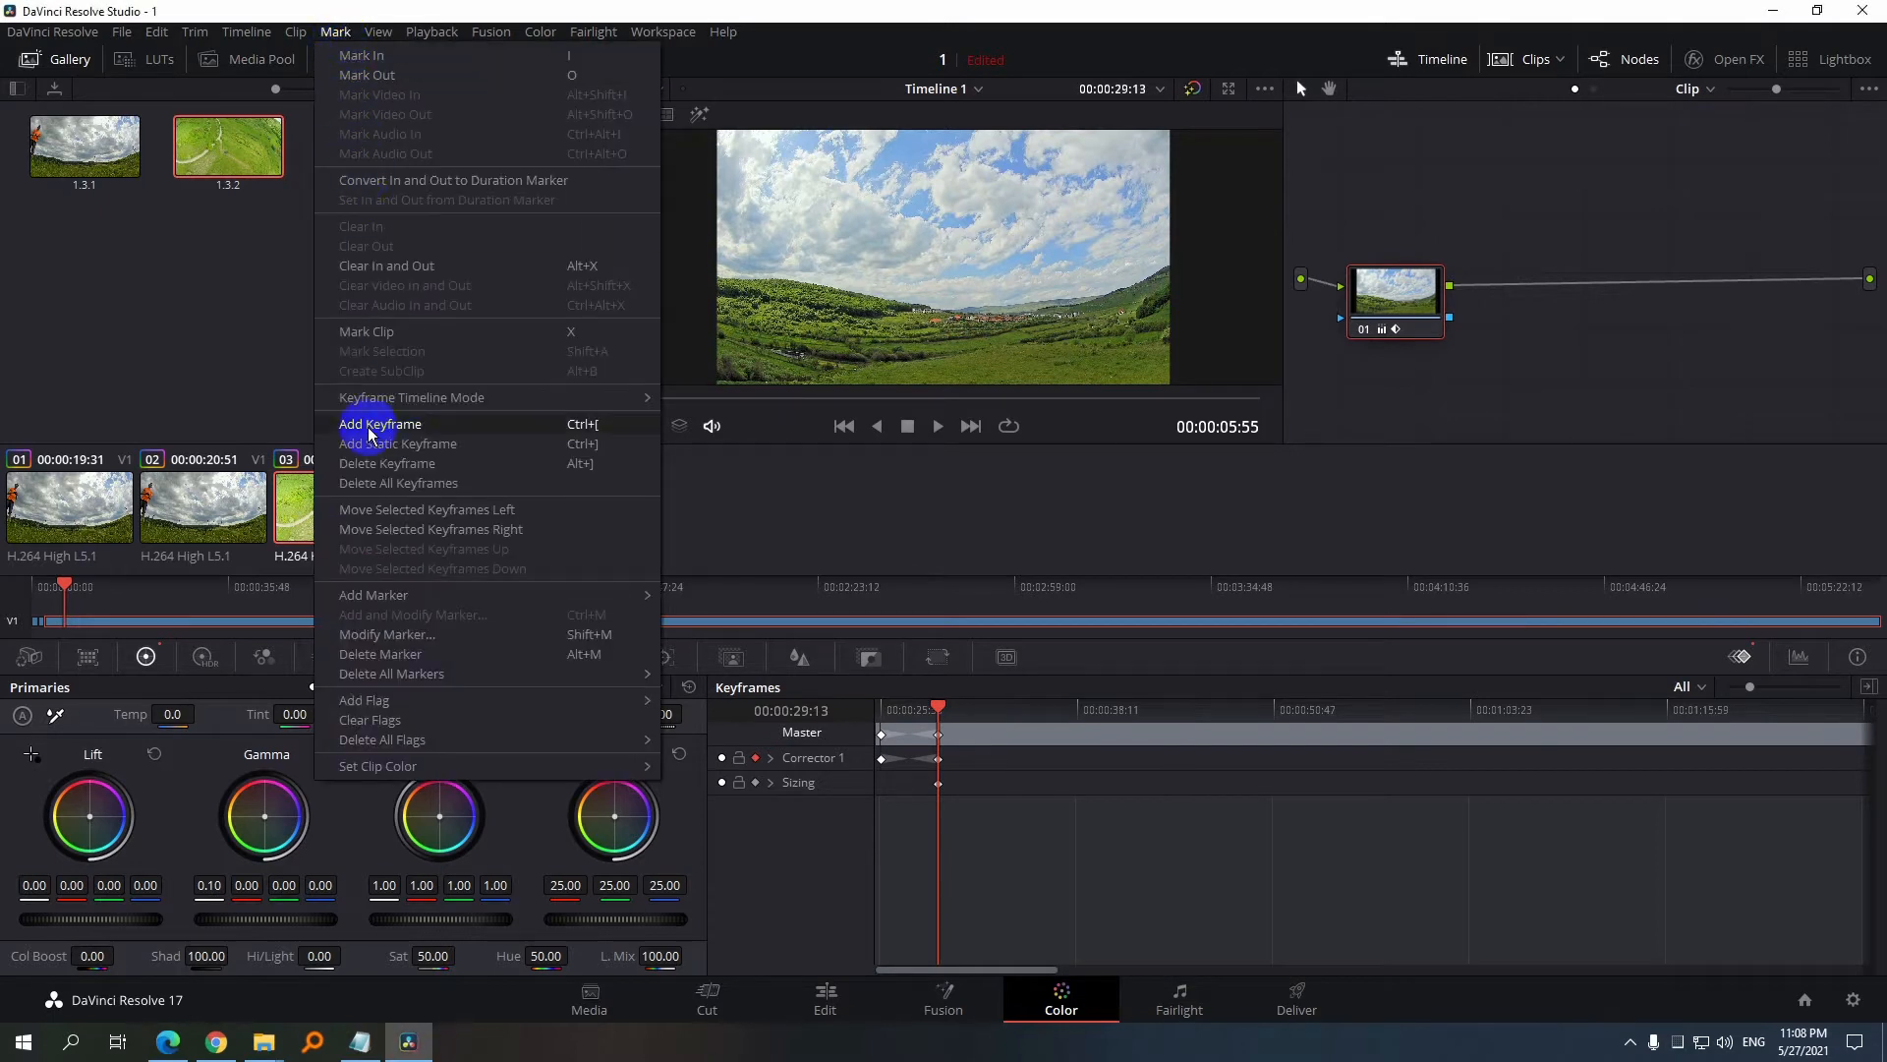
pyautogui.click(612, 430)
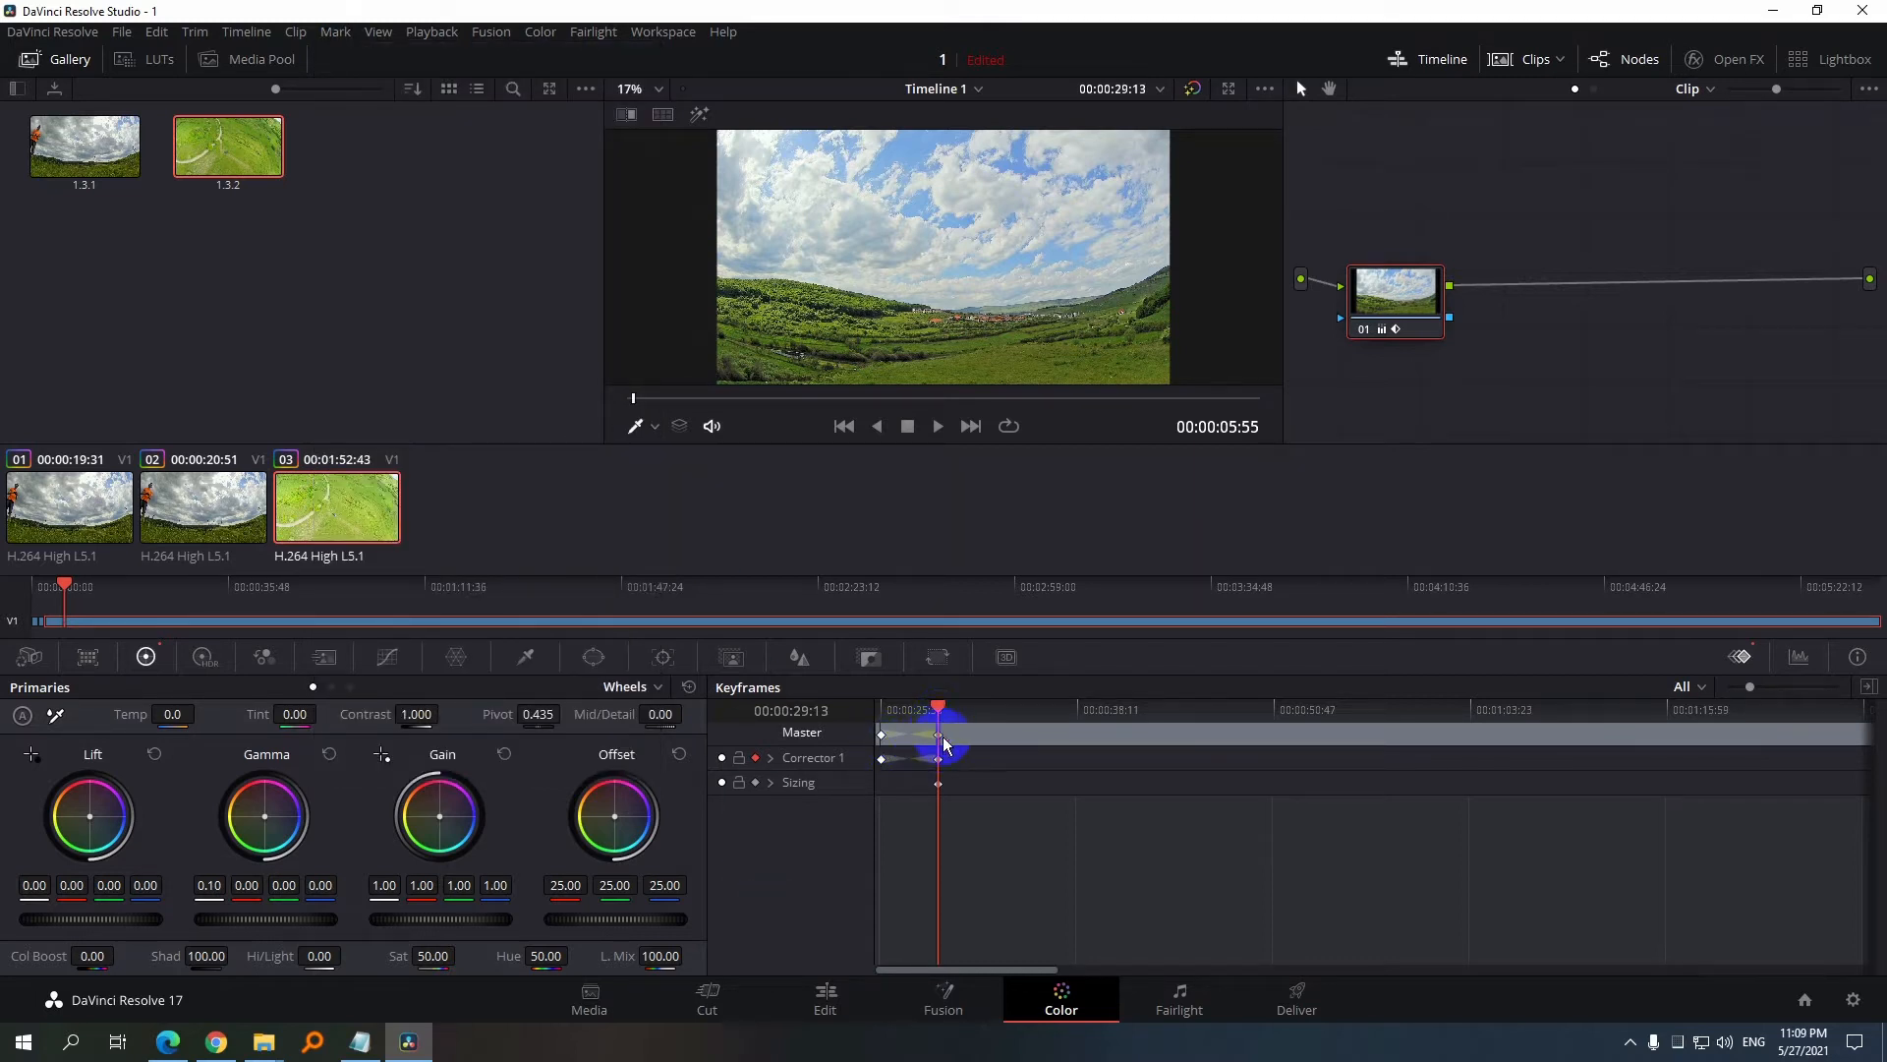
# Set the third clip's master Gamma to 0.00 at 00:00:30:47
pyautogui.moveTo(941, 706); pyautogui.dragTo(963, 709)
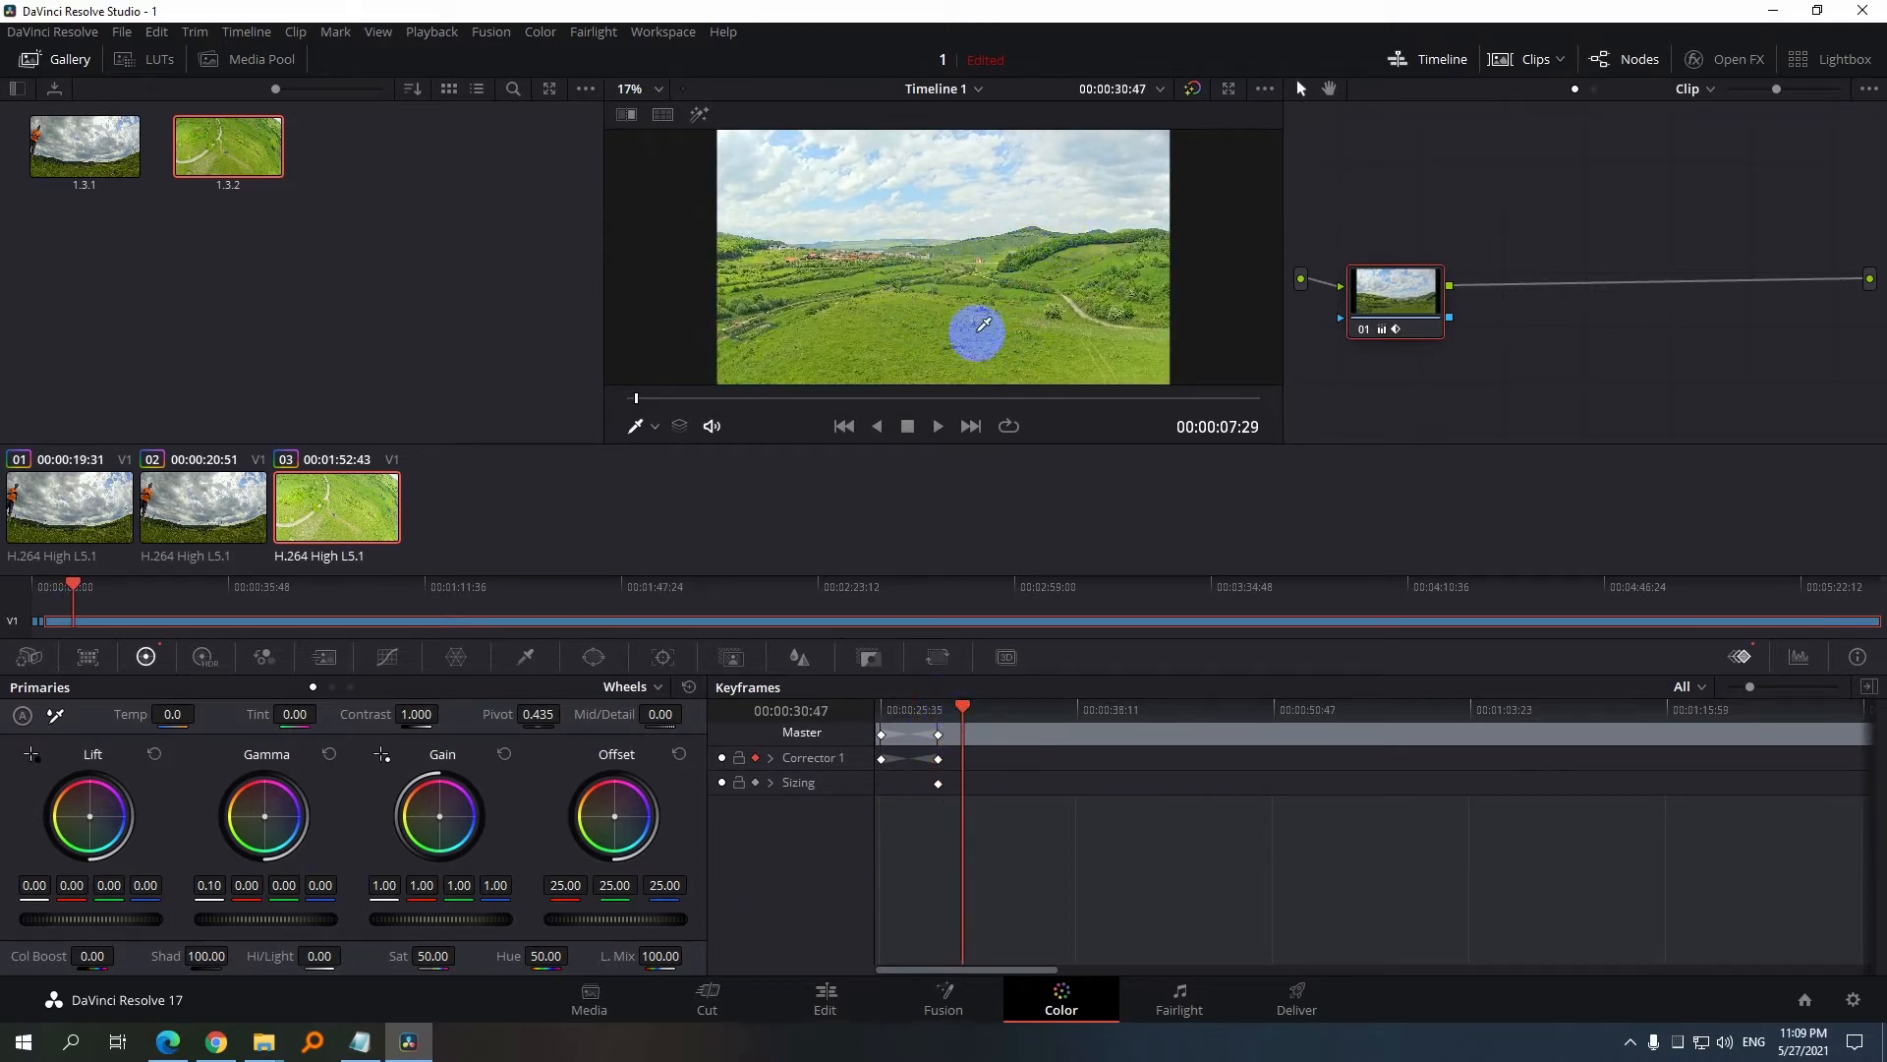
pyautogui.doubleClick(210, 891)
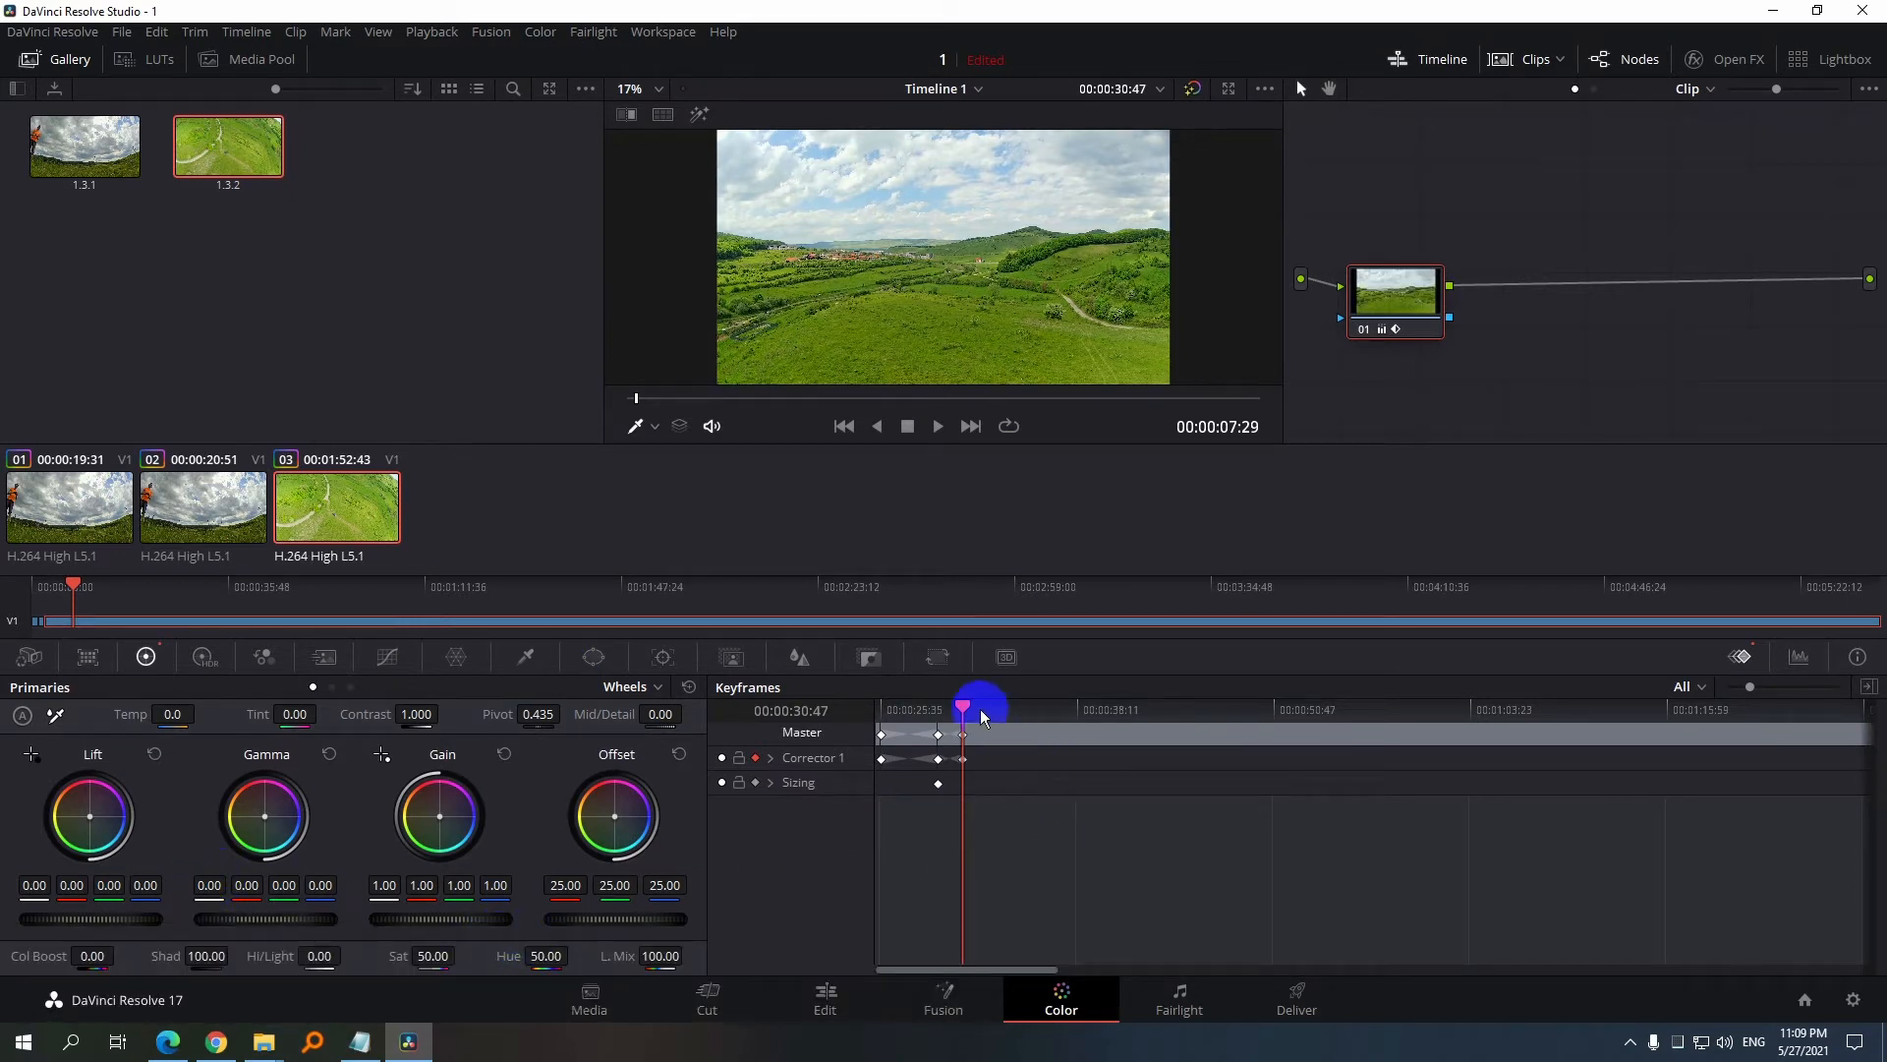
# Set the master Gamma to 0.12 exactly on the third clip's middle keyframe at 00:00:29:13
pyautogui.click(1766, 689)
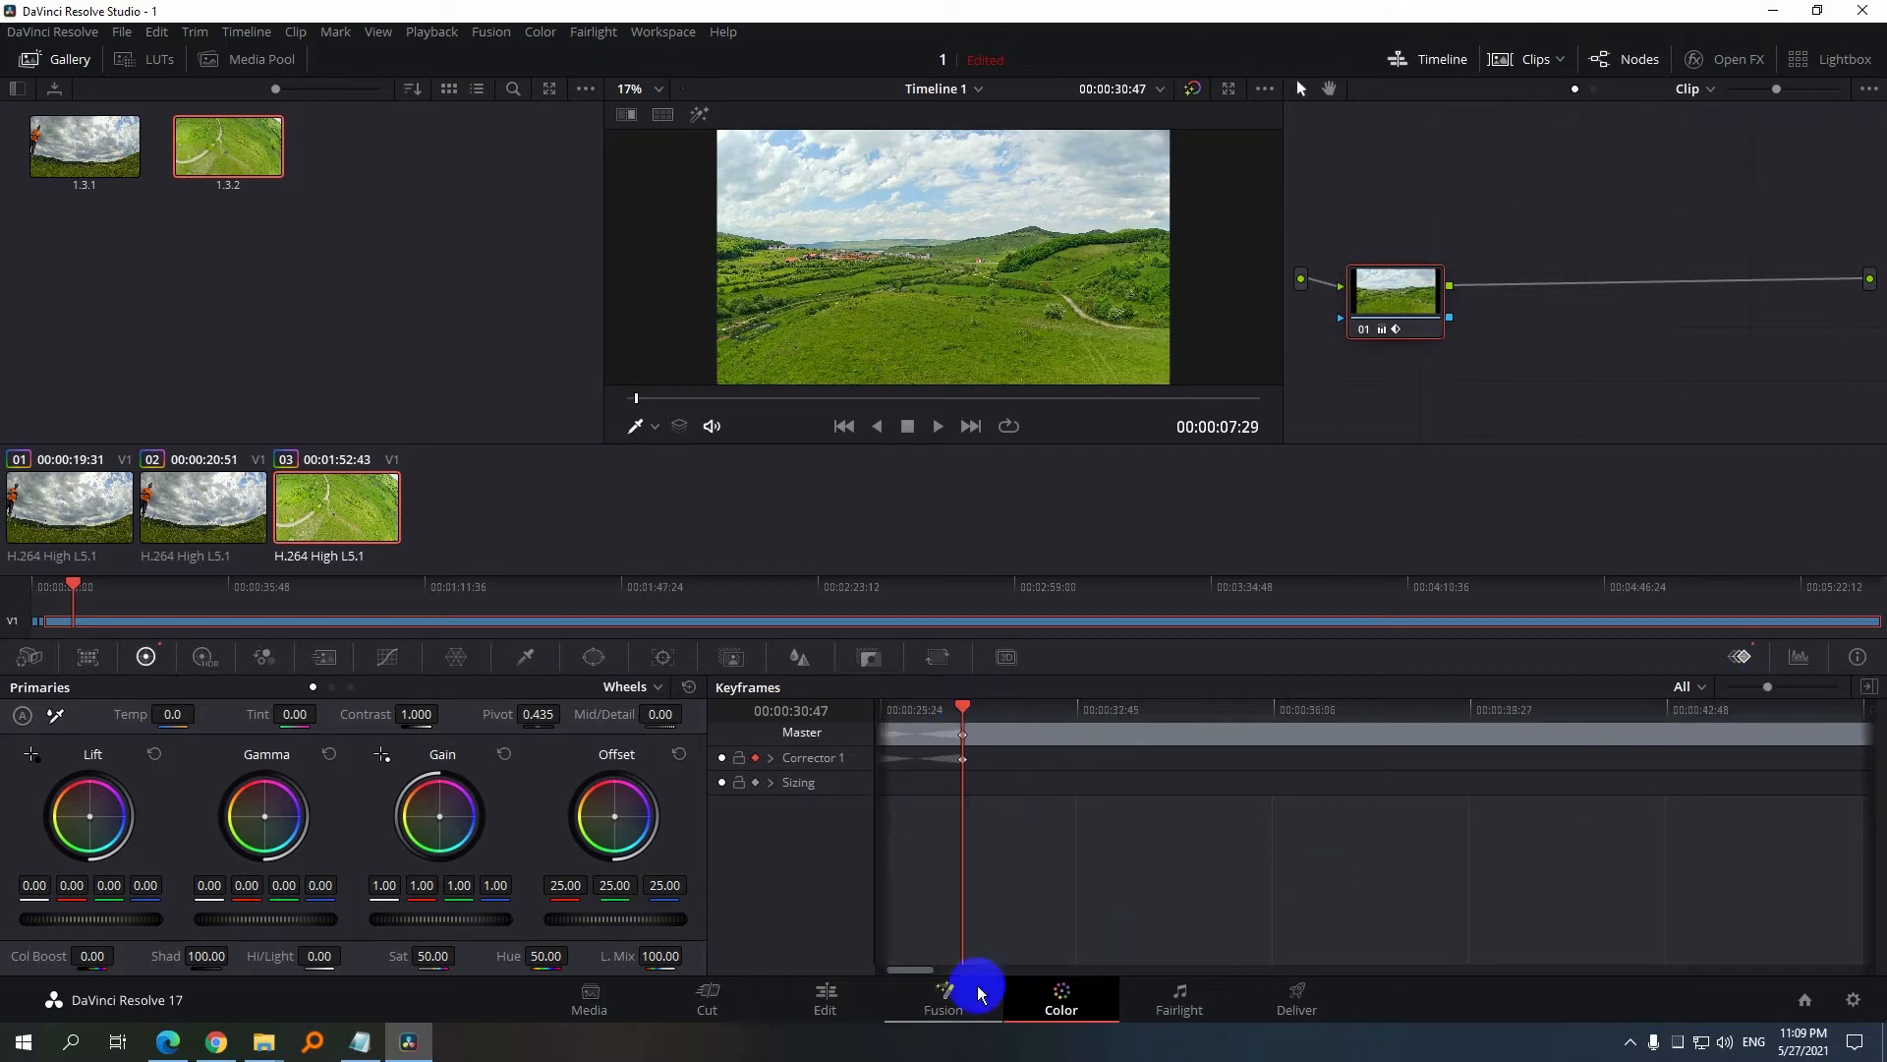
pyautogui.moveTo(922, 968); pyautogui.dragTo(898, 970)
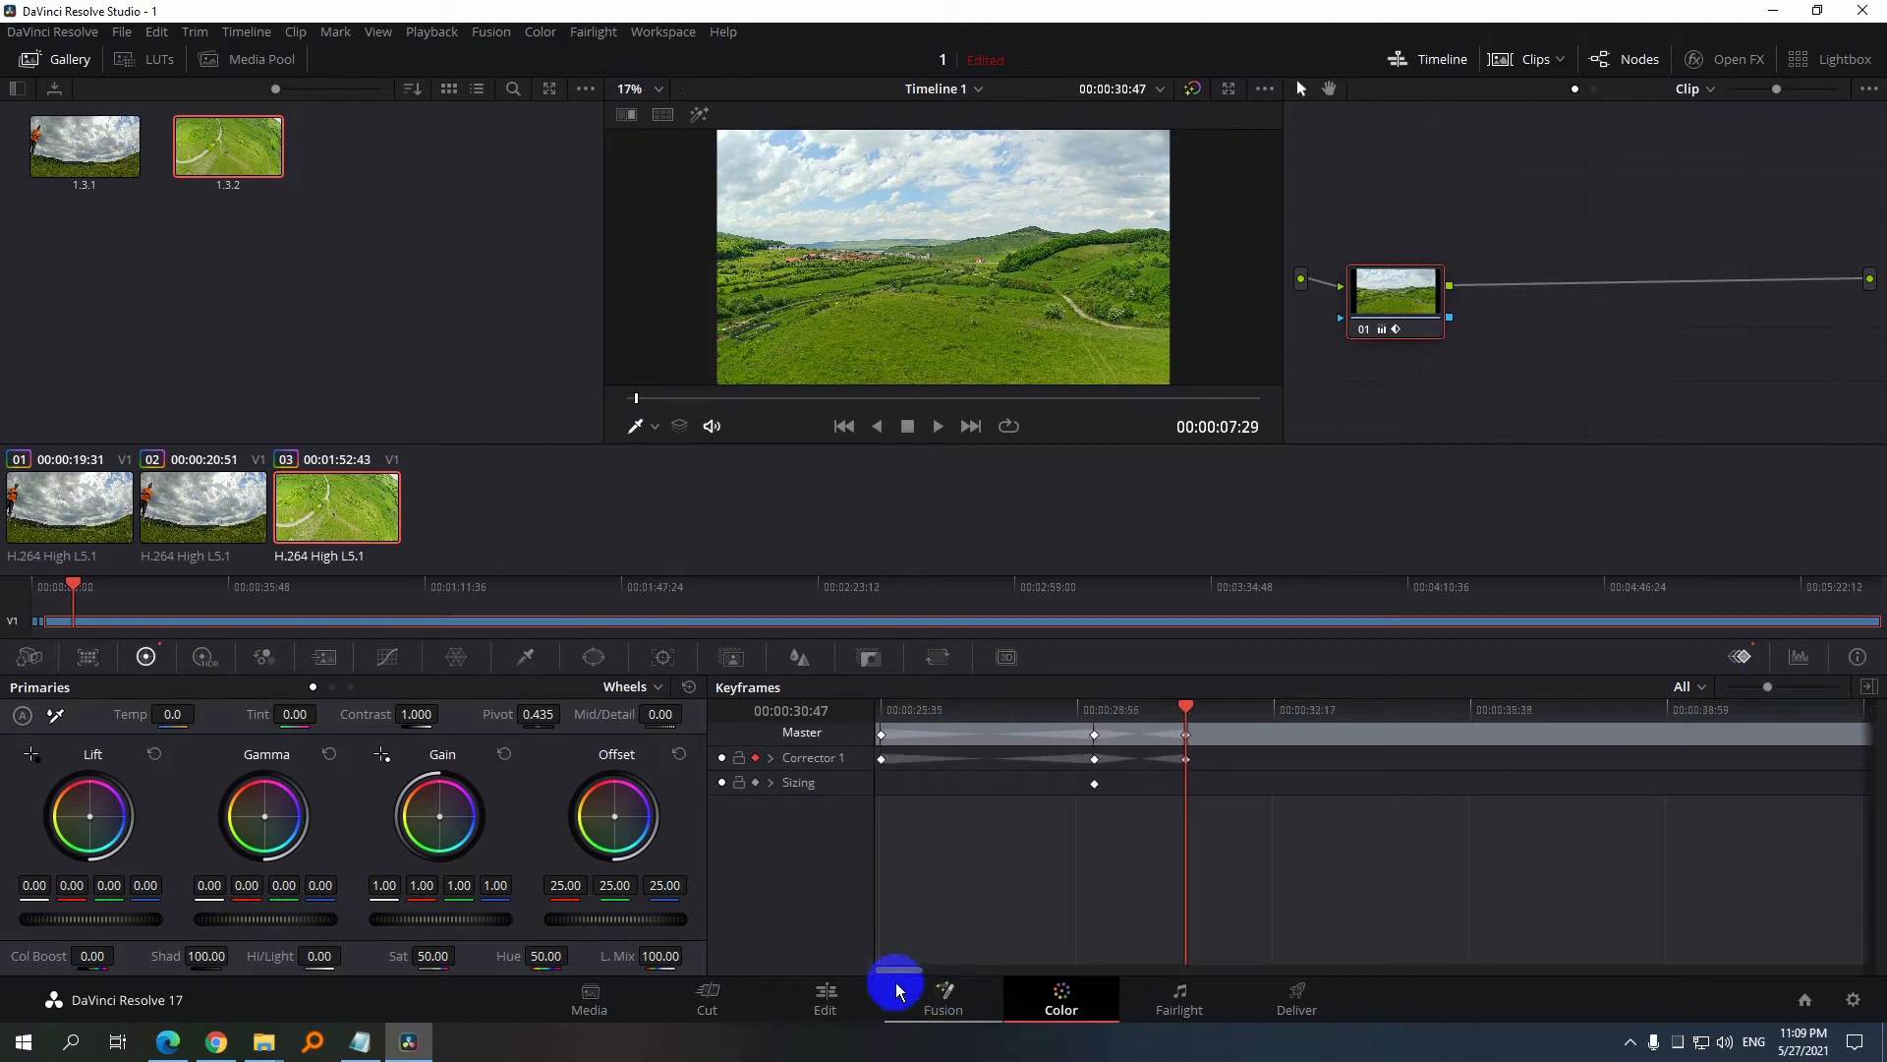
pyautogui.moveTo(1190, 708); pyautogui.dragTo(1080, 730)
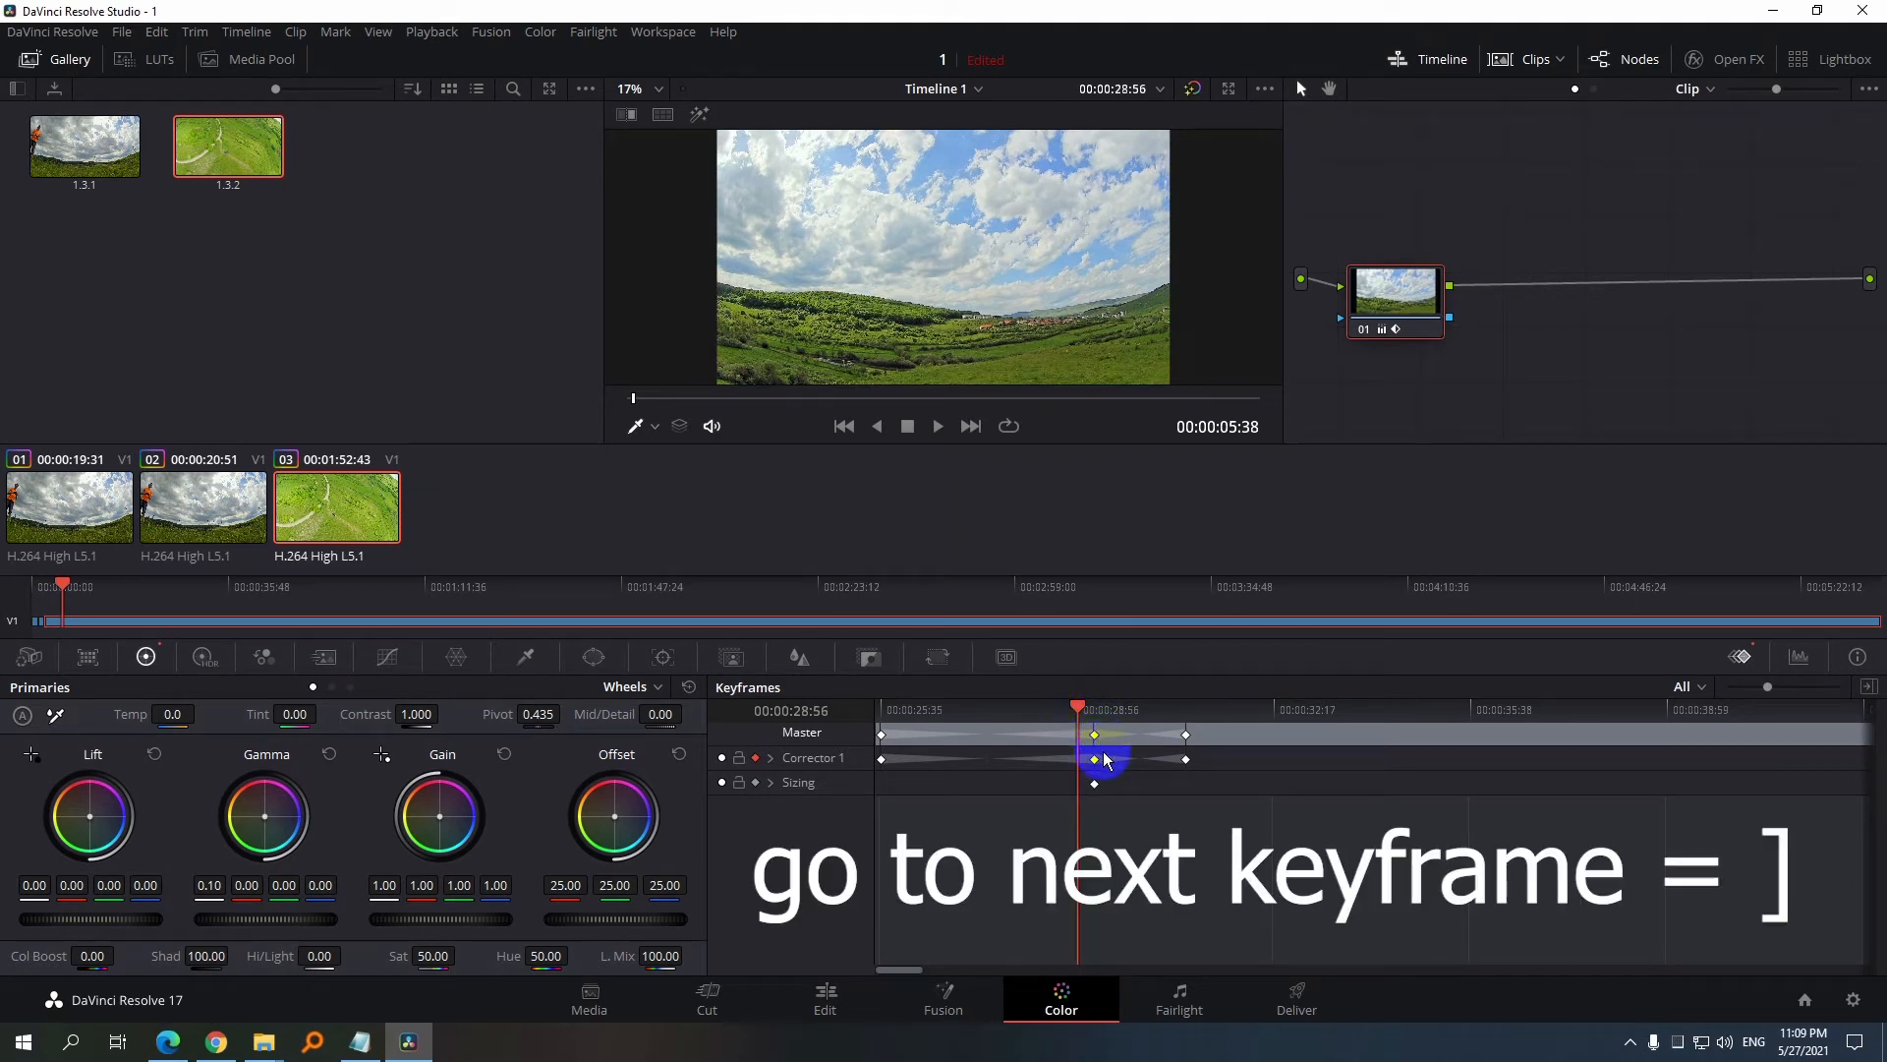
pyautogui.press(']')
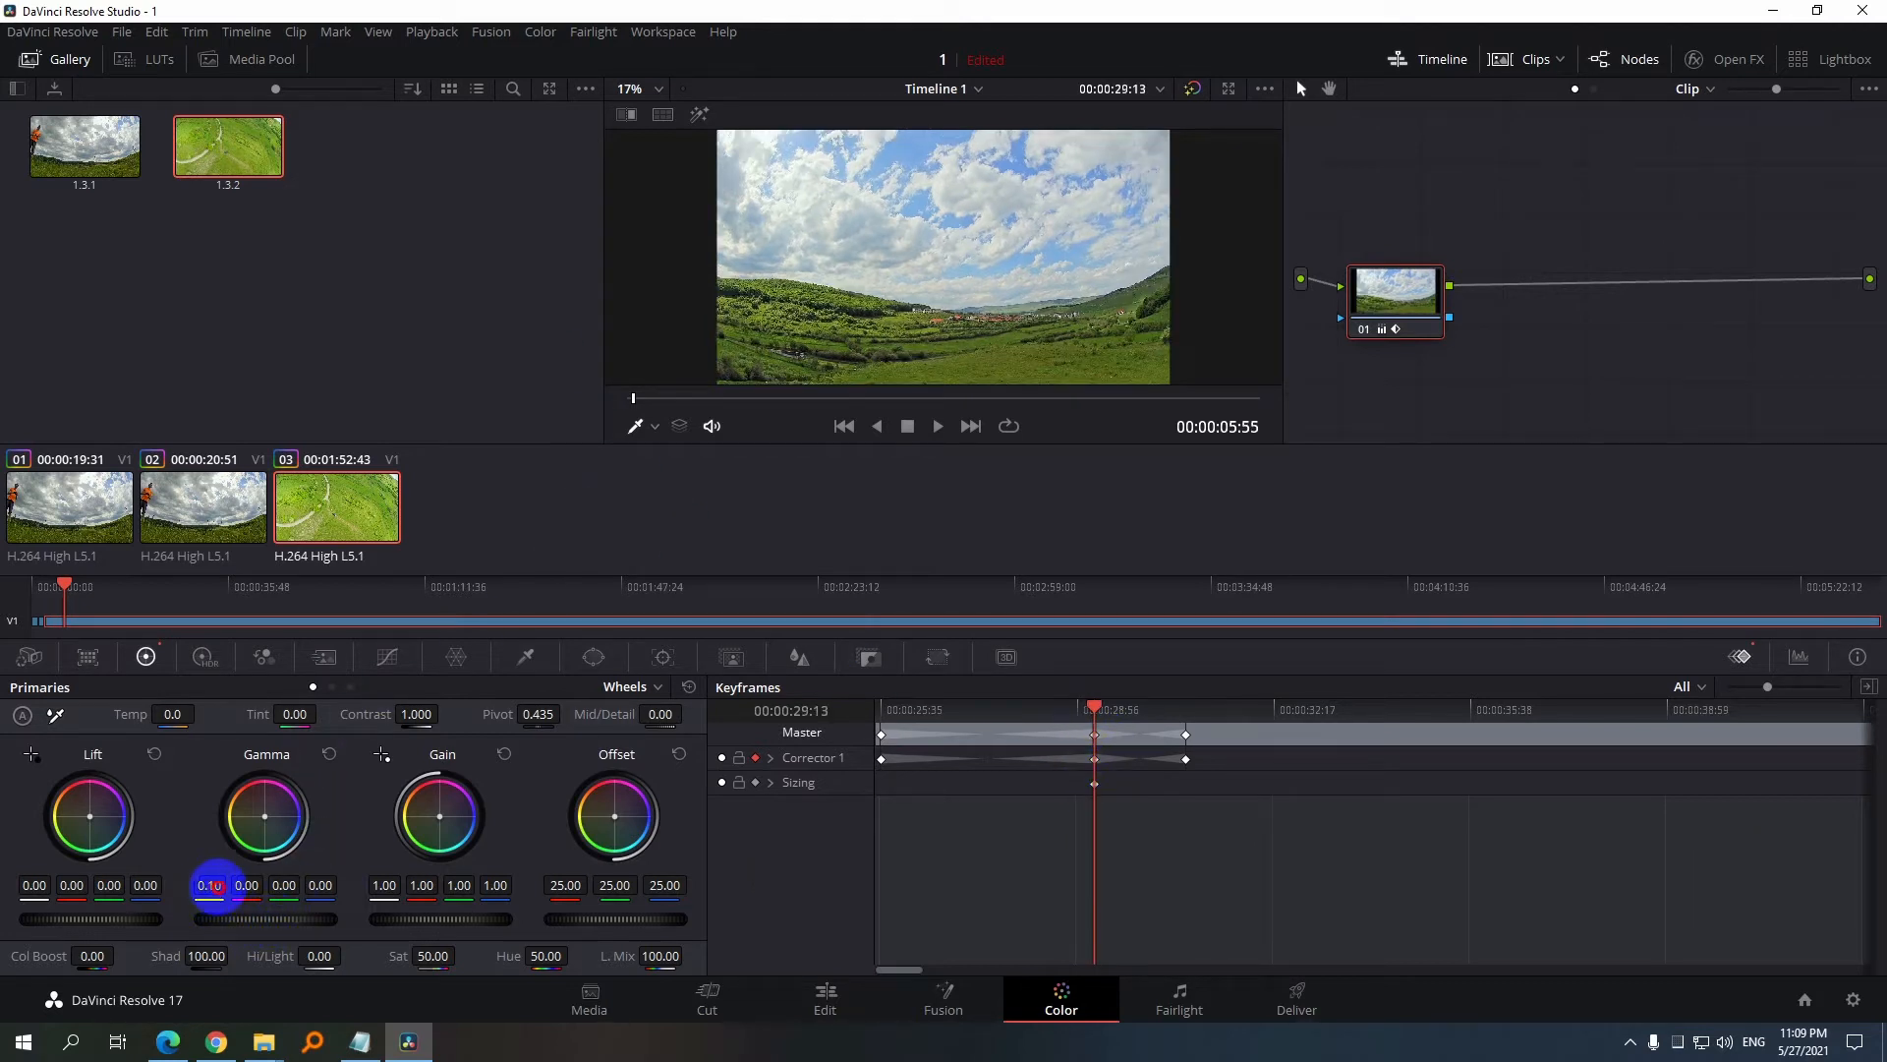
pyautogui.moveTo(212, 887)
pyautogui.mouseDown()
pyautogui.moveTo(264, 887)
pyautogui.moveTo(214, 919)
pyautogui.moveTo(202, 883)
pyautogui.moveTo(216, 892)
pyautogui.mouseUp()
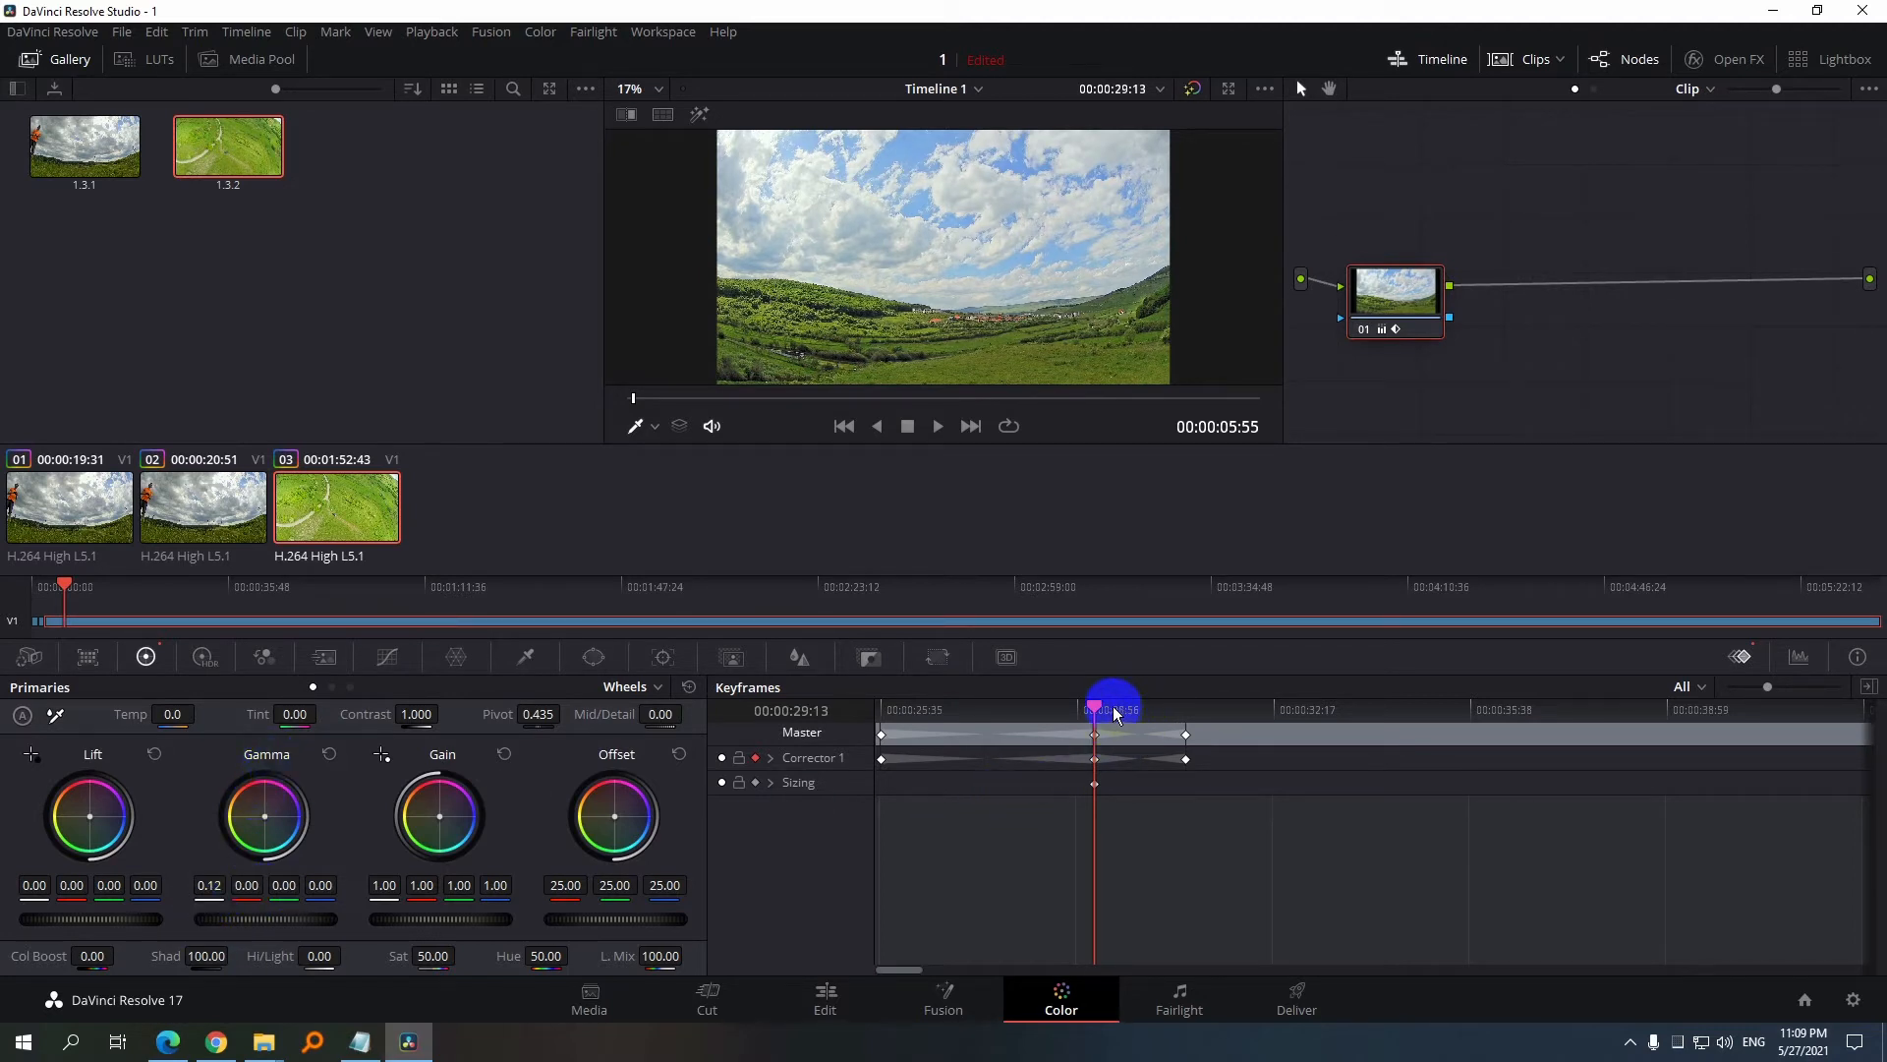
# Go to the third clip's next keyframe at 00:00:30:47 and look up the playback command for moving between keyframes
pyautogui.press(']')
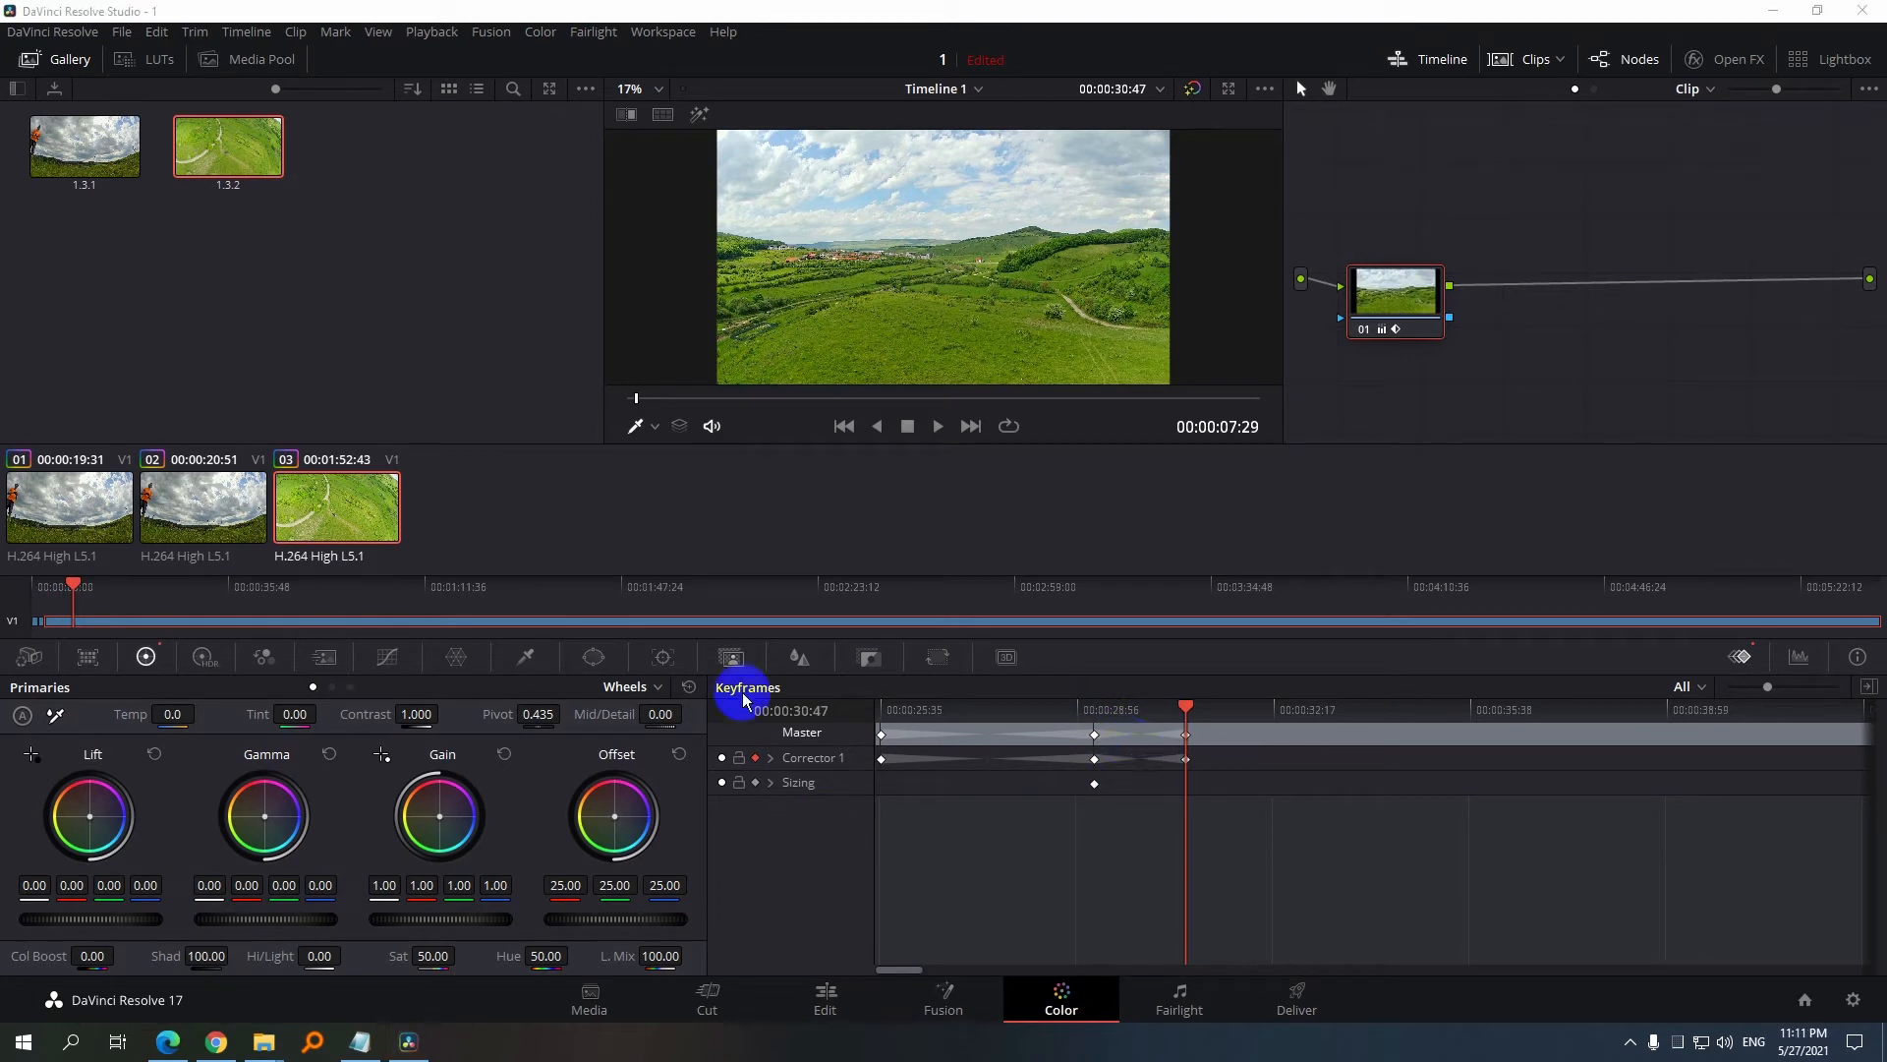
pyautogui.click(432, 40)
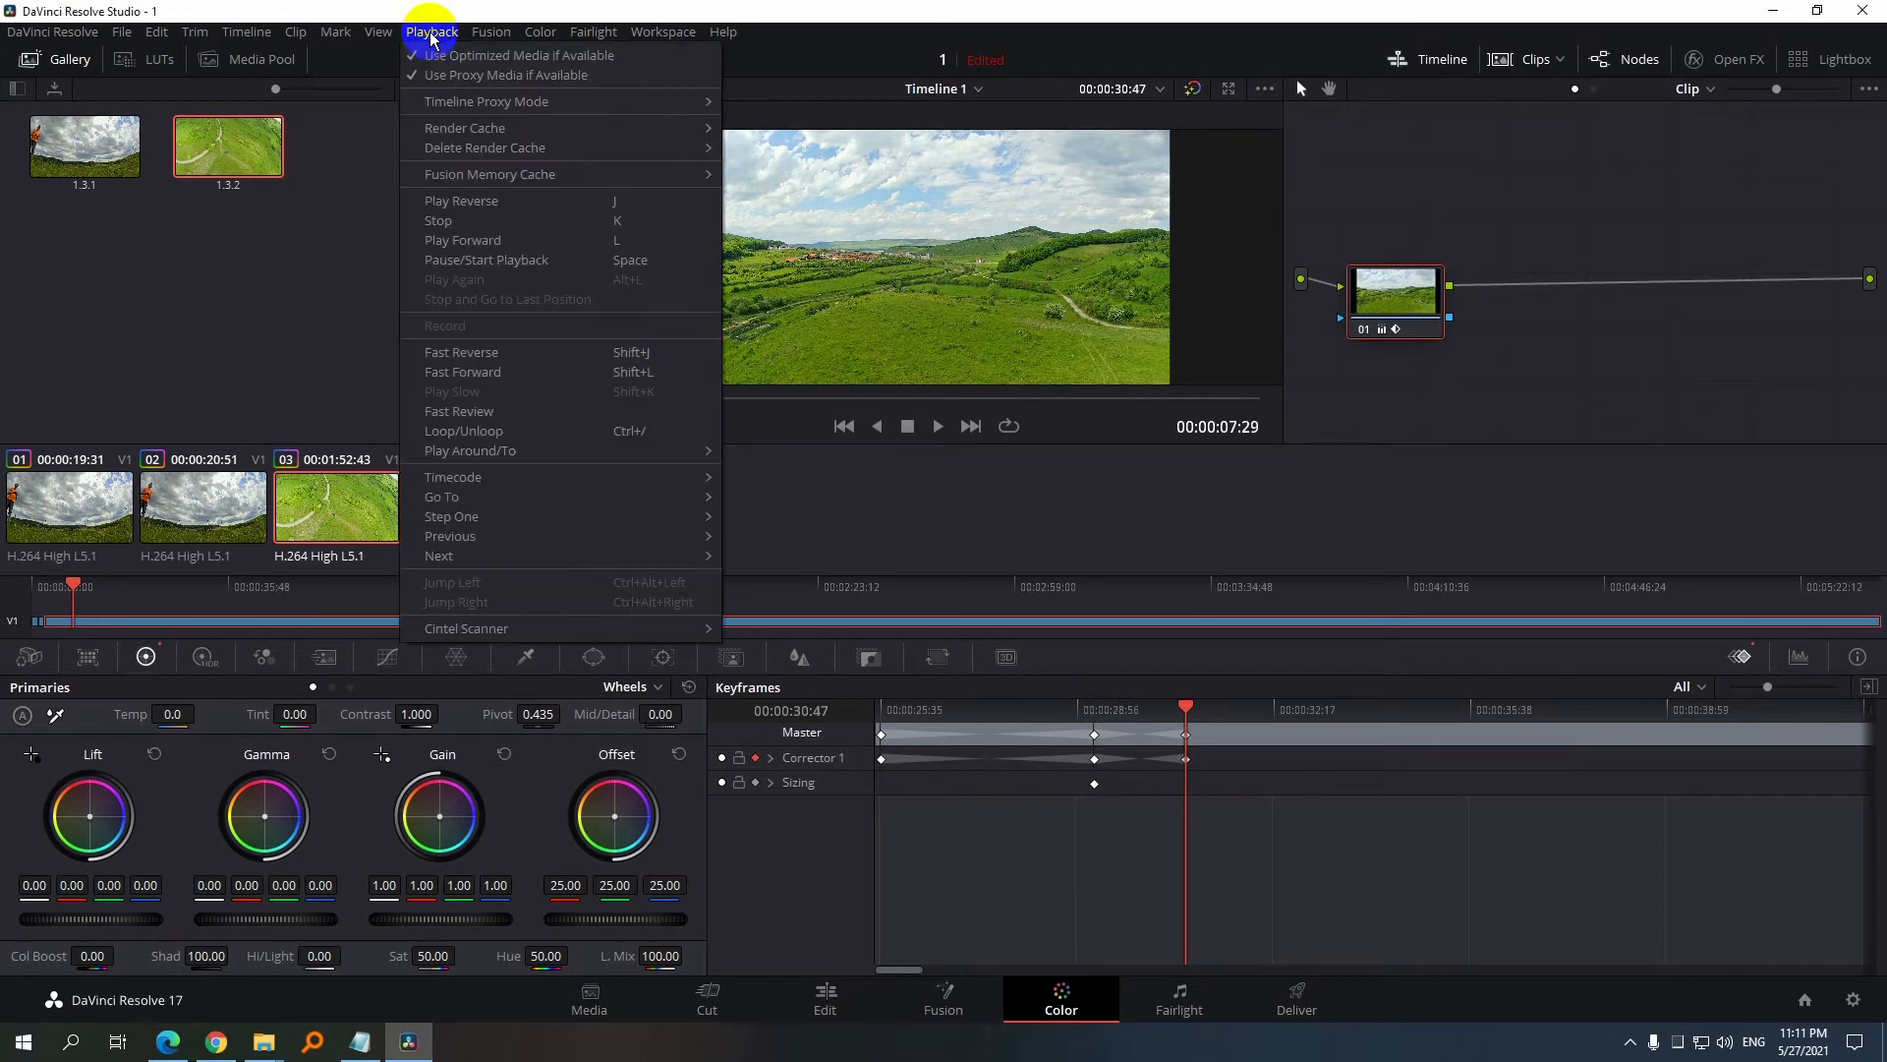
pyautogui.moveTo(506, 553)
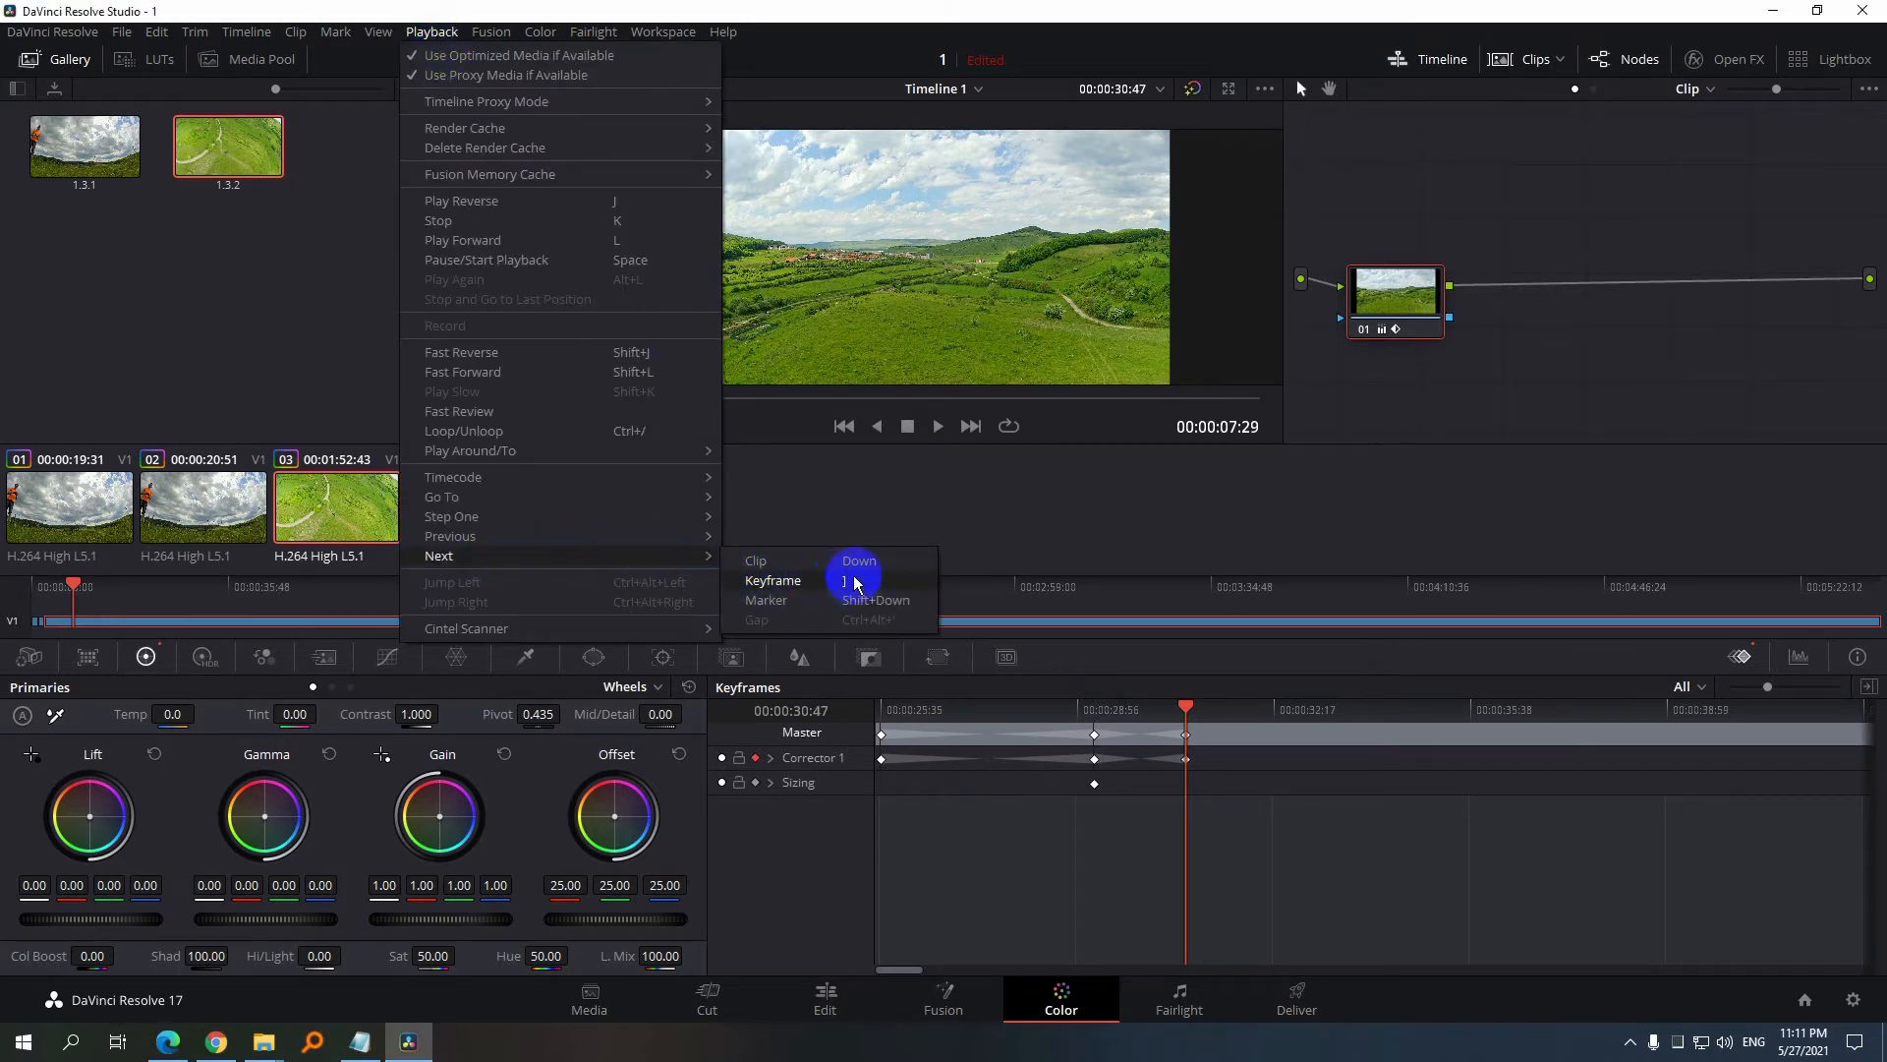
pyautogui.click(772, 581)
pyautogui.click(1181, 763)
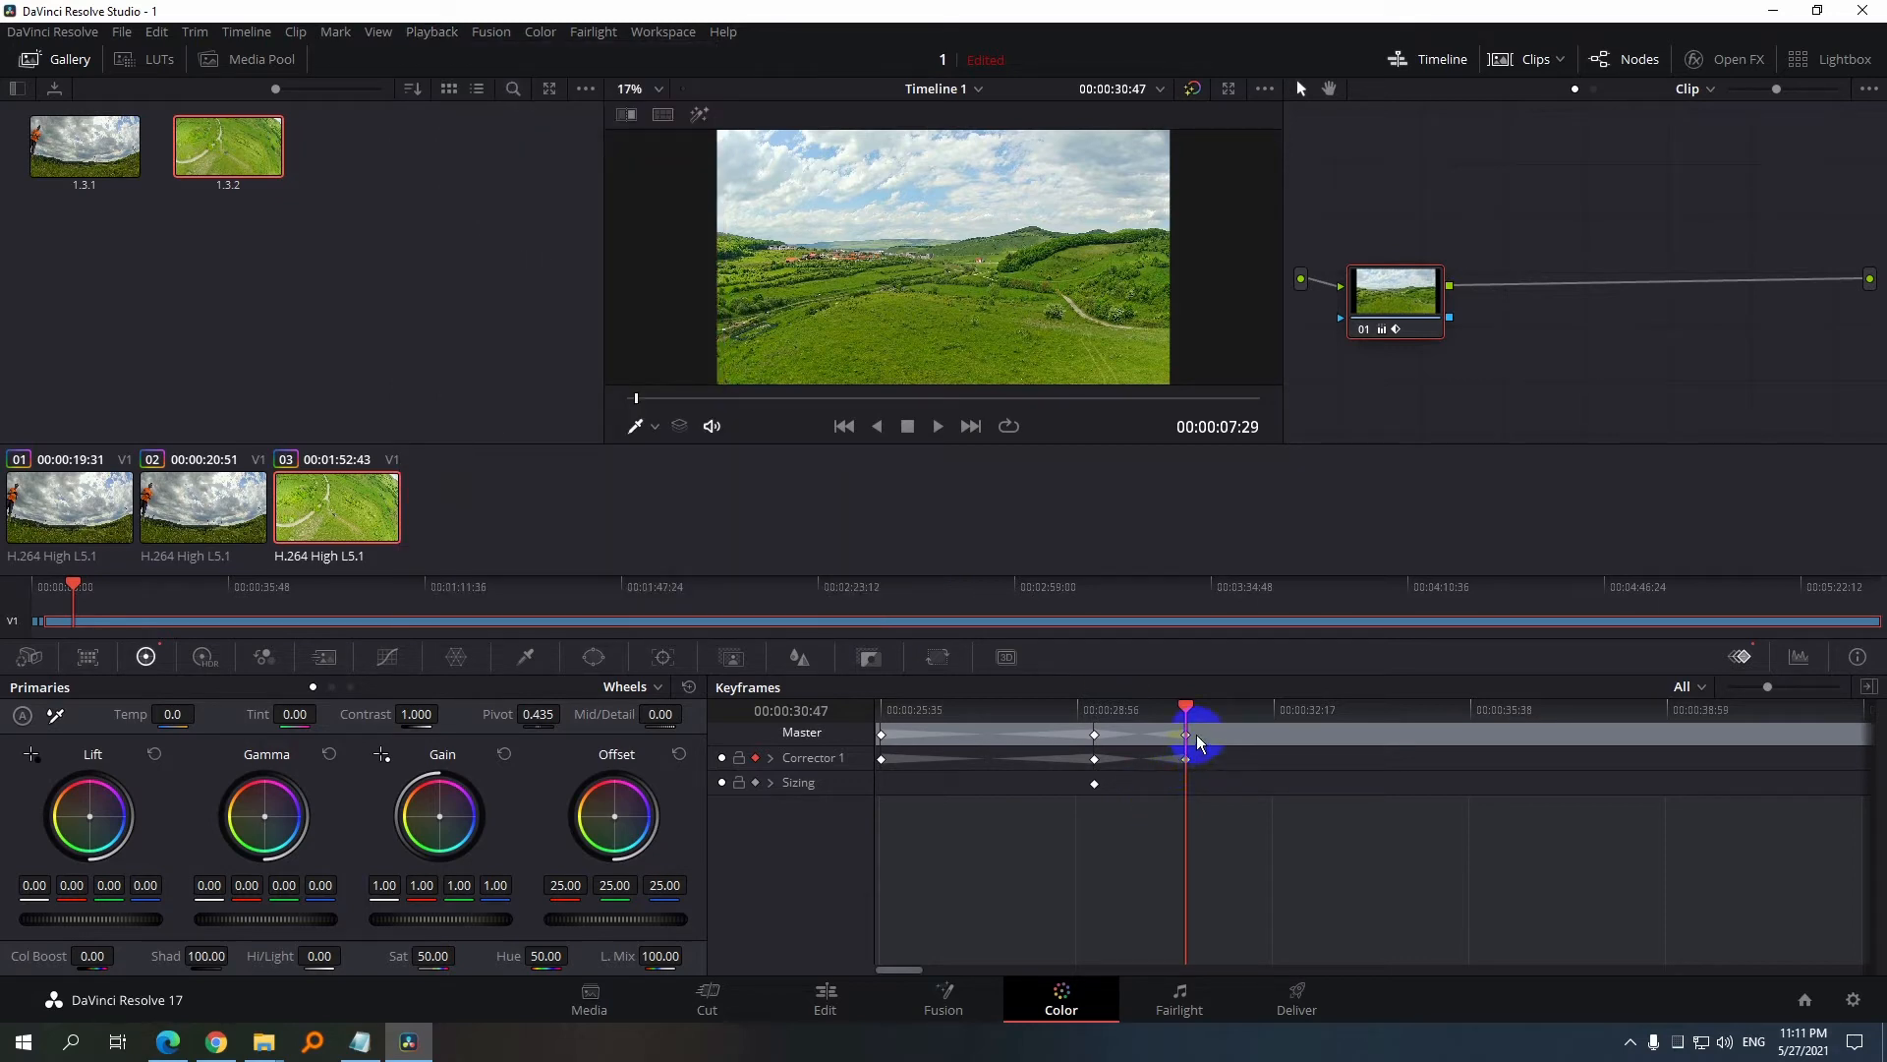
# Find where the lighting changes further along the third clip and add a keyframe at 00:00:52:06
pyautogui.moveTo(1185, 710); pyautogui.dragTo(1608, 740)
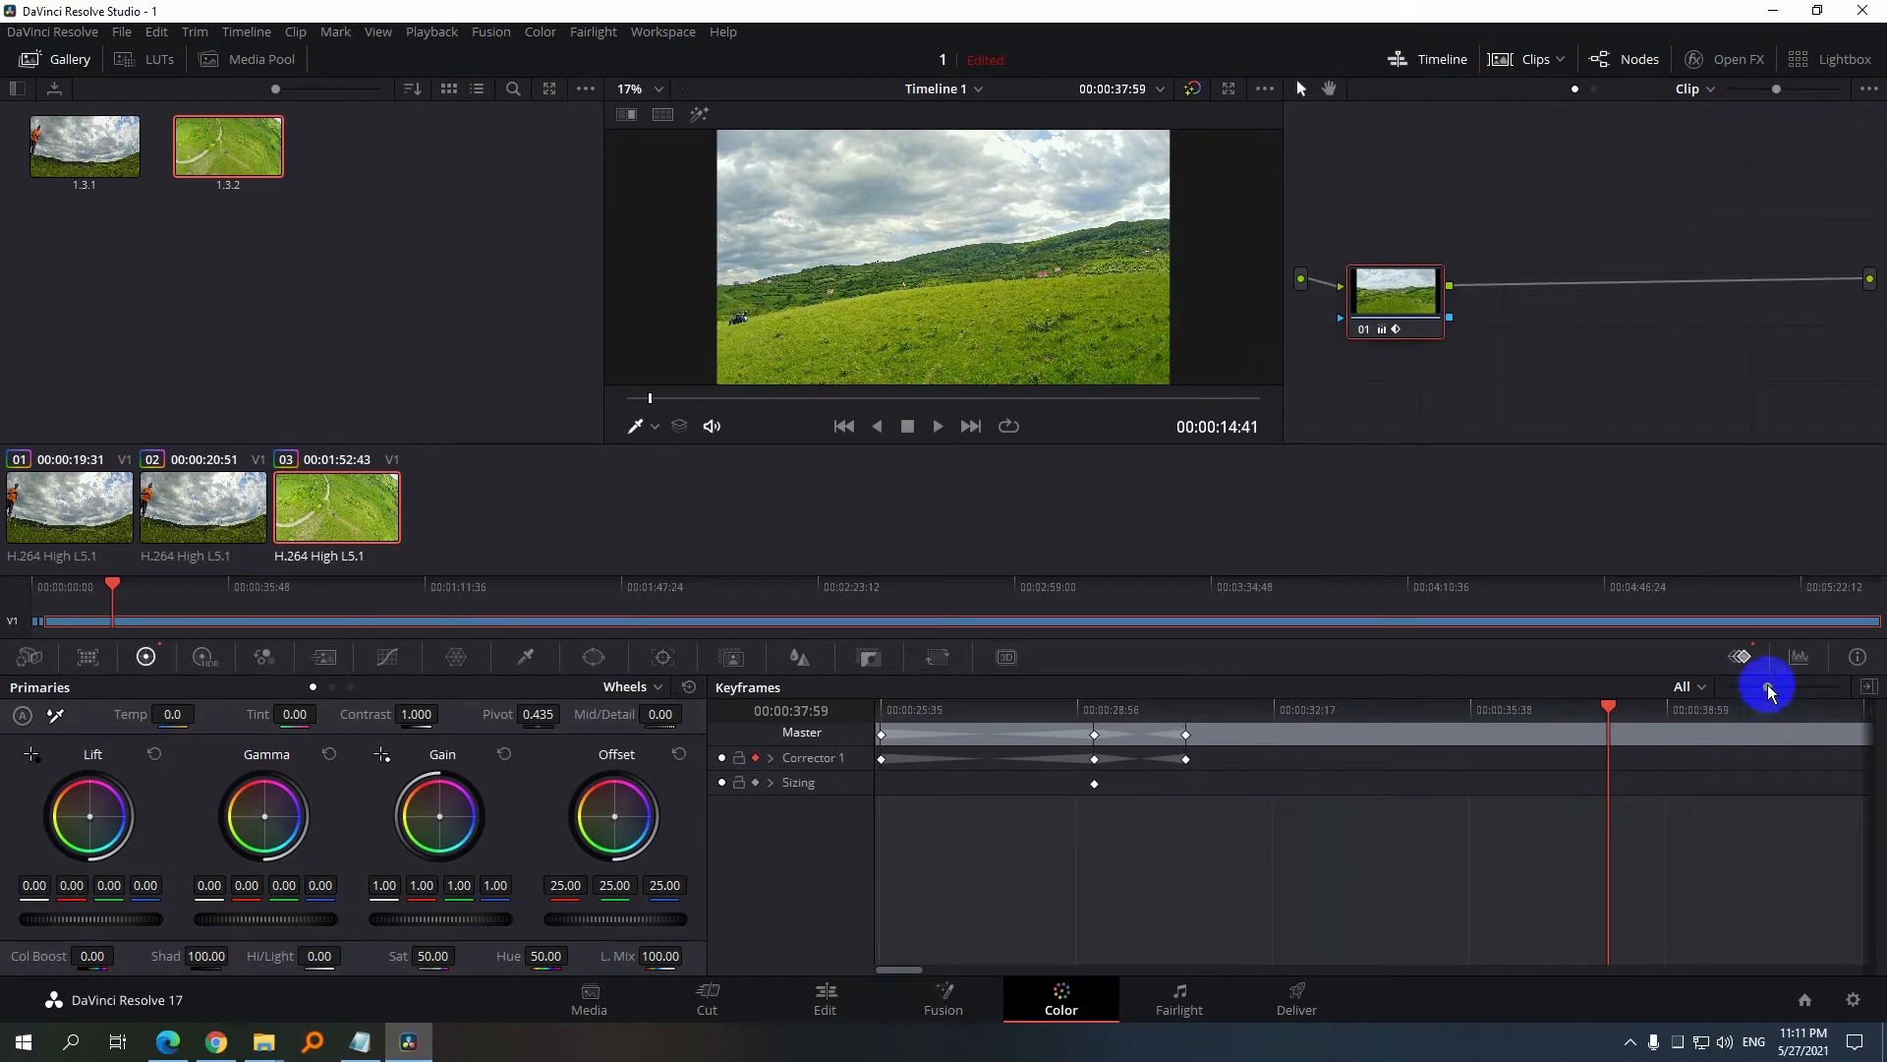
pyautogui.moveTo(1769, 687); pyautogui.dragTo(1761, 686)
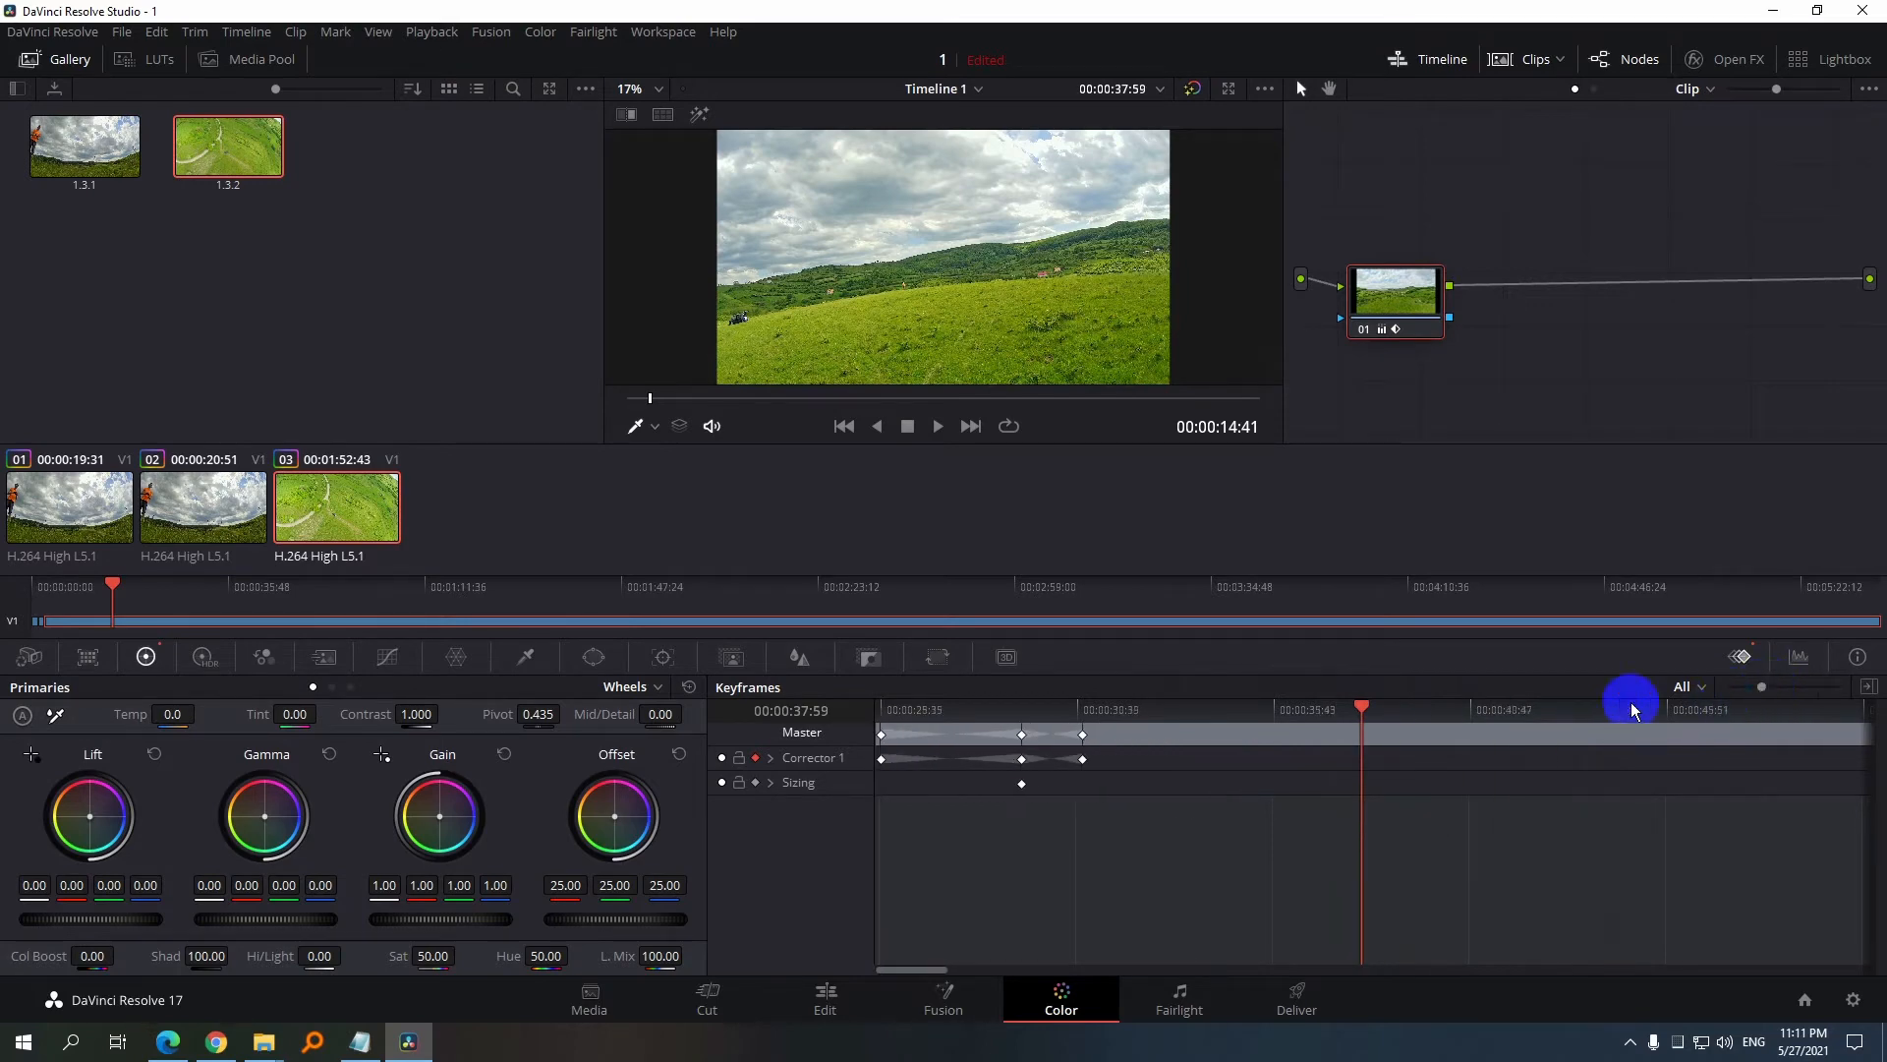
pyautogui.moveTo(1361, 705); pyautogui.dragTo(1726, 710)
pyautogui.moveTo(921, 968); pyautogui.dragTo(981, 971)
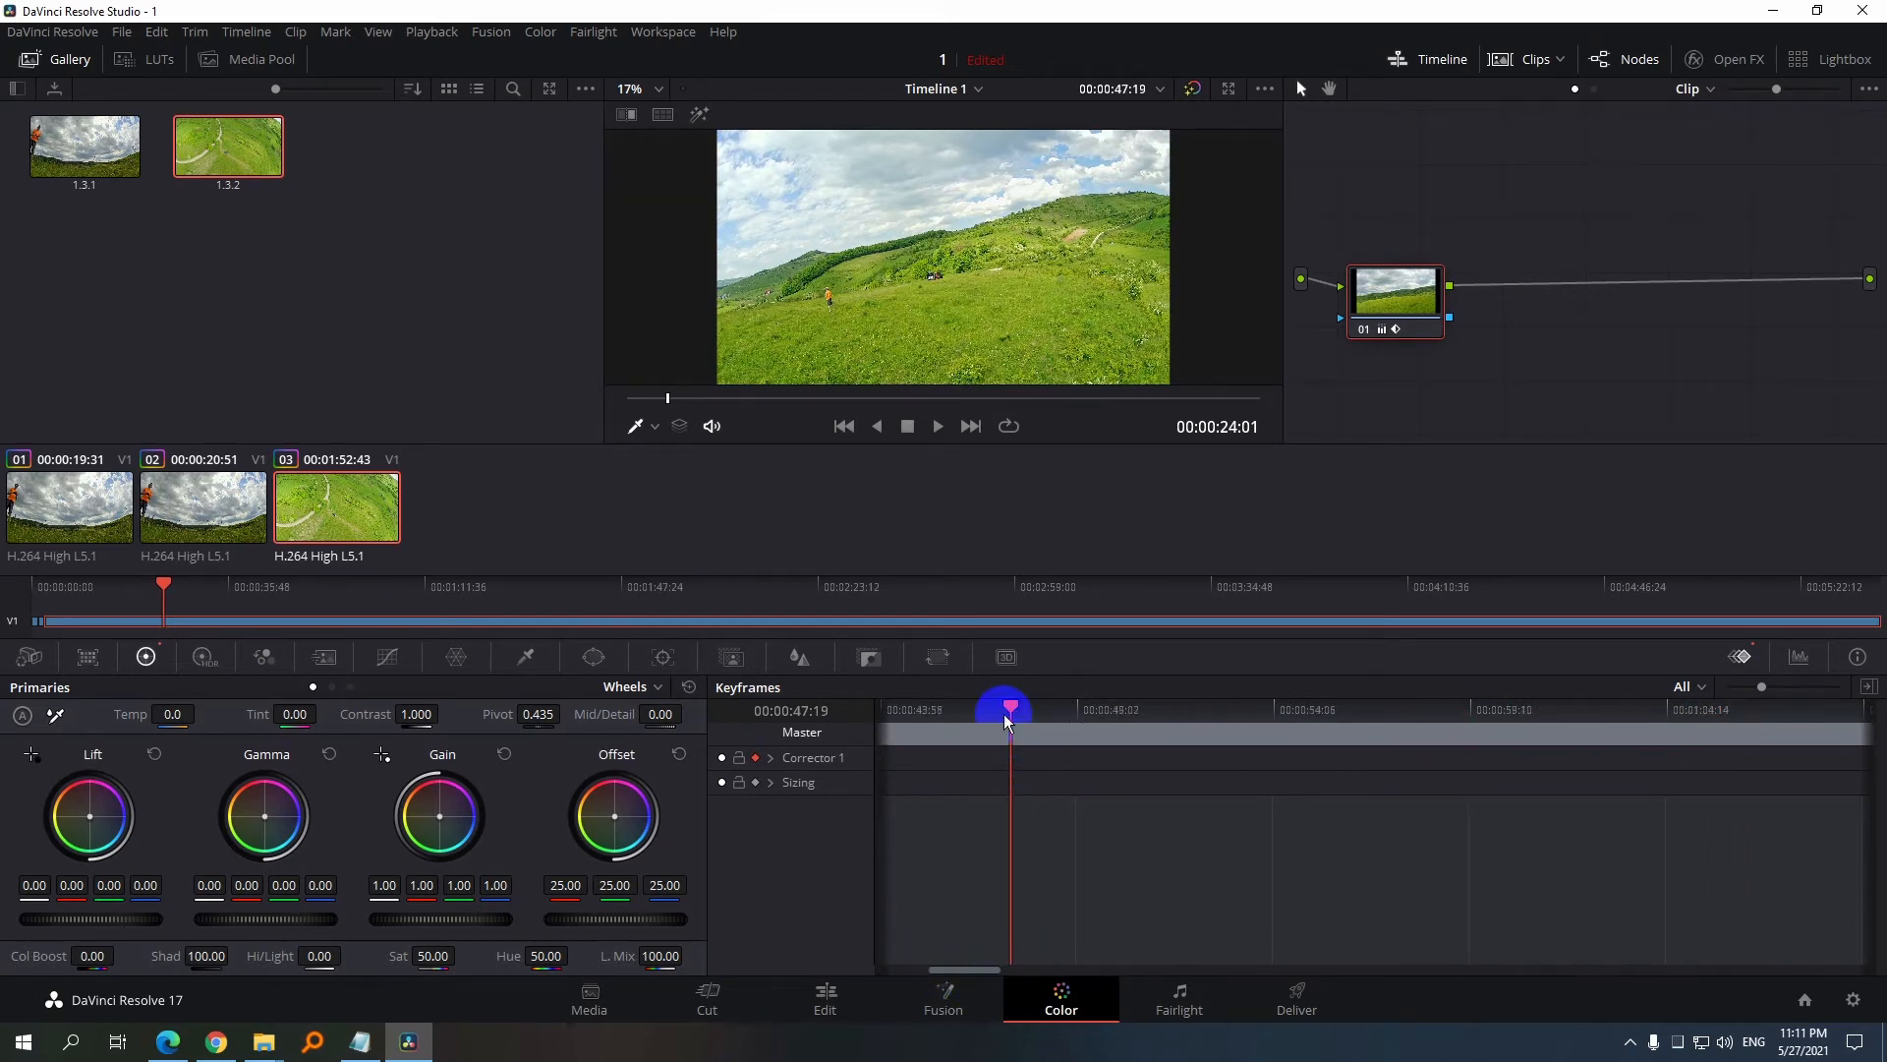
pyautogui.moveTo(1005, 714); pyautogui.dragTo(1201, 689)
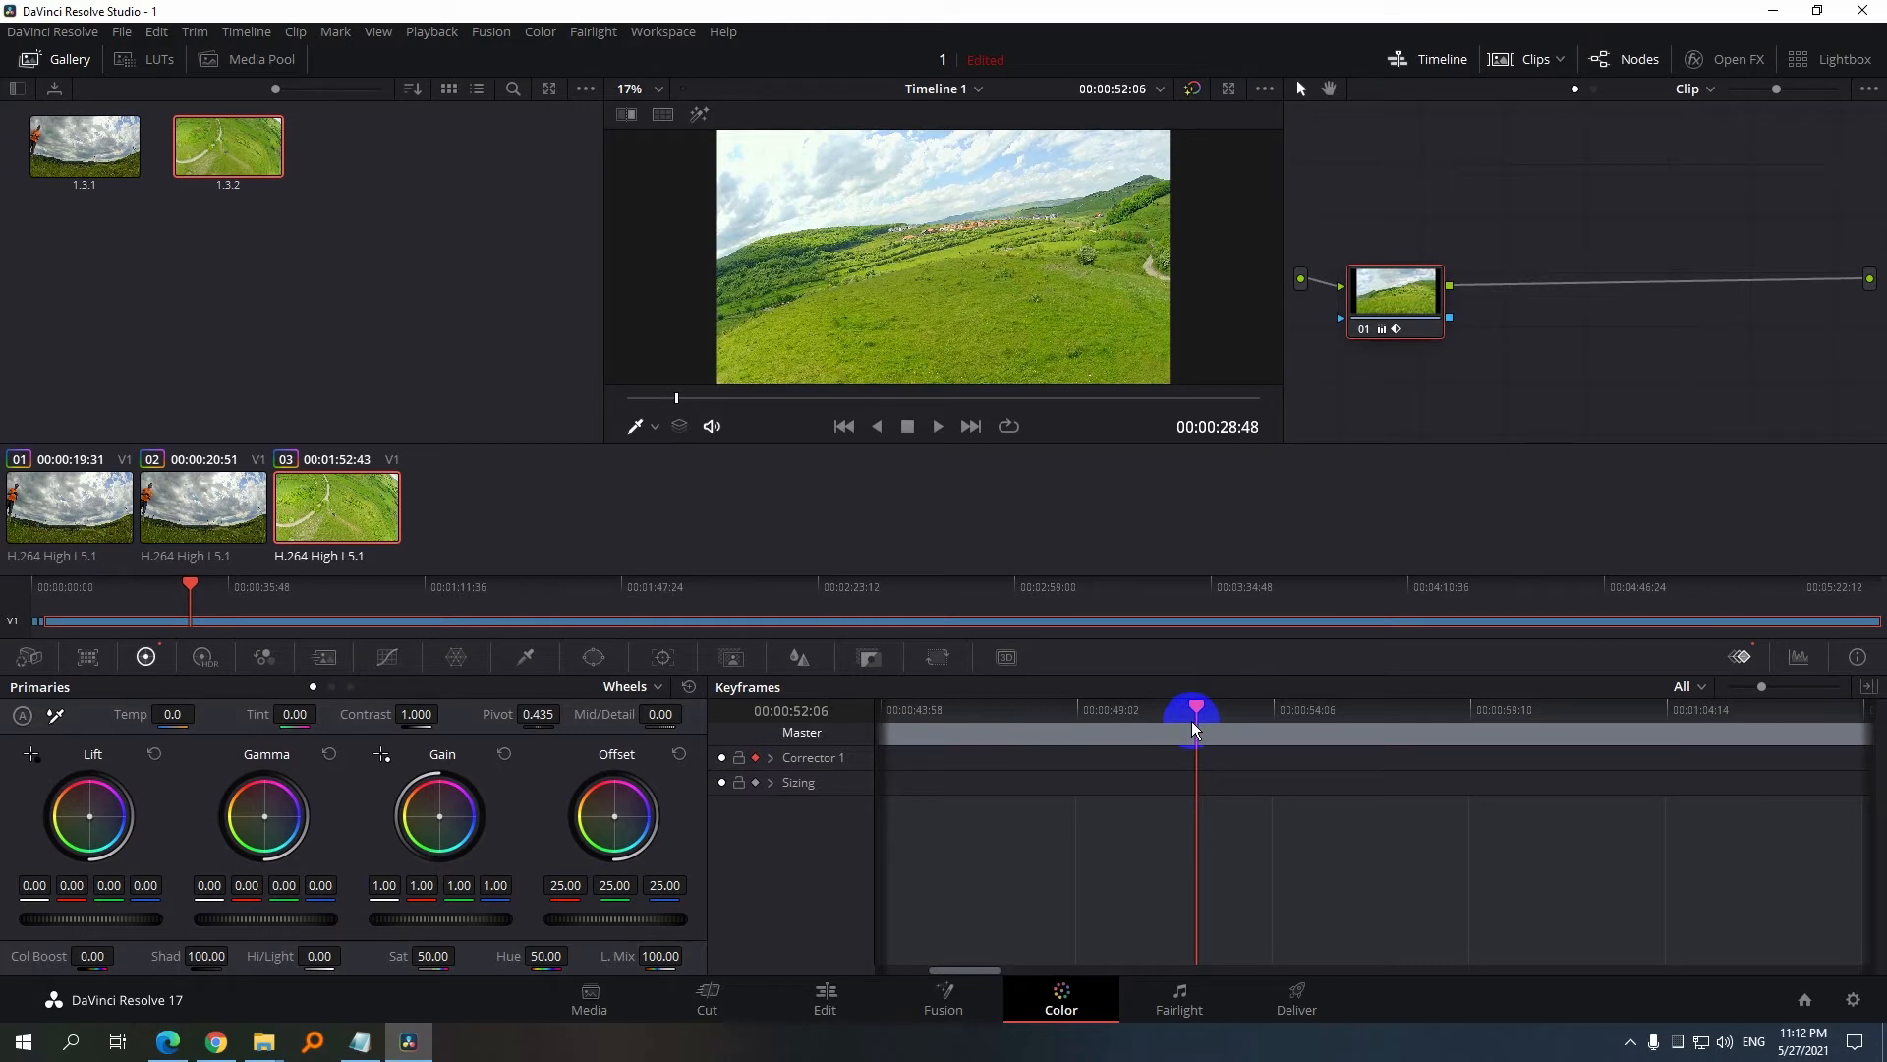
pyautogui.hotkey('ctrl', '[')
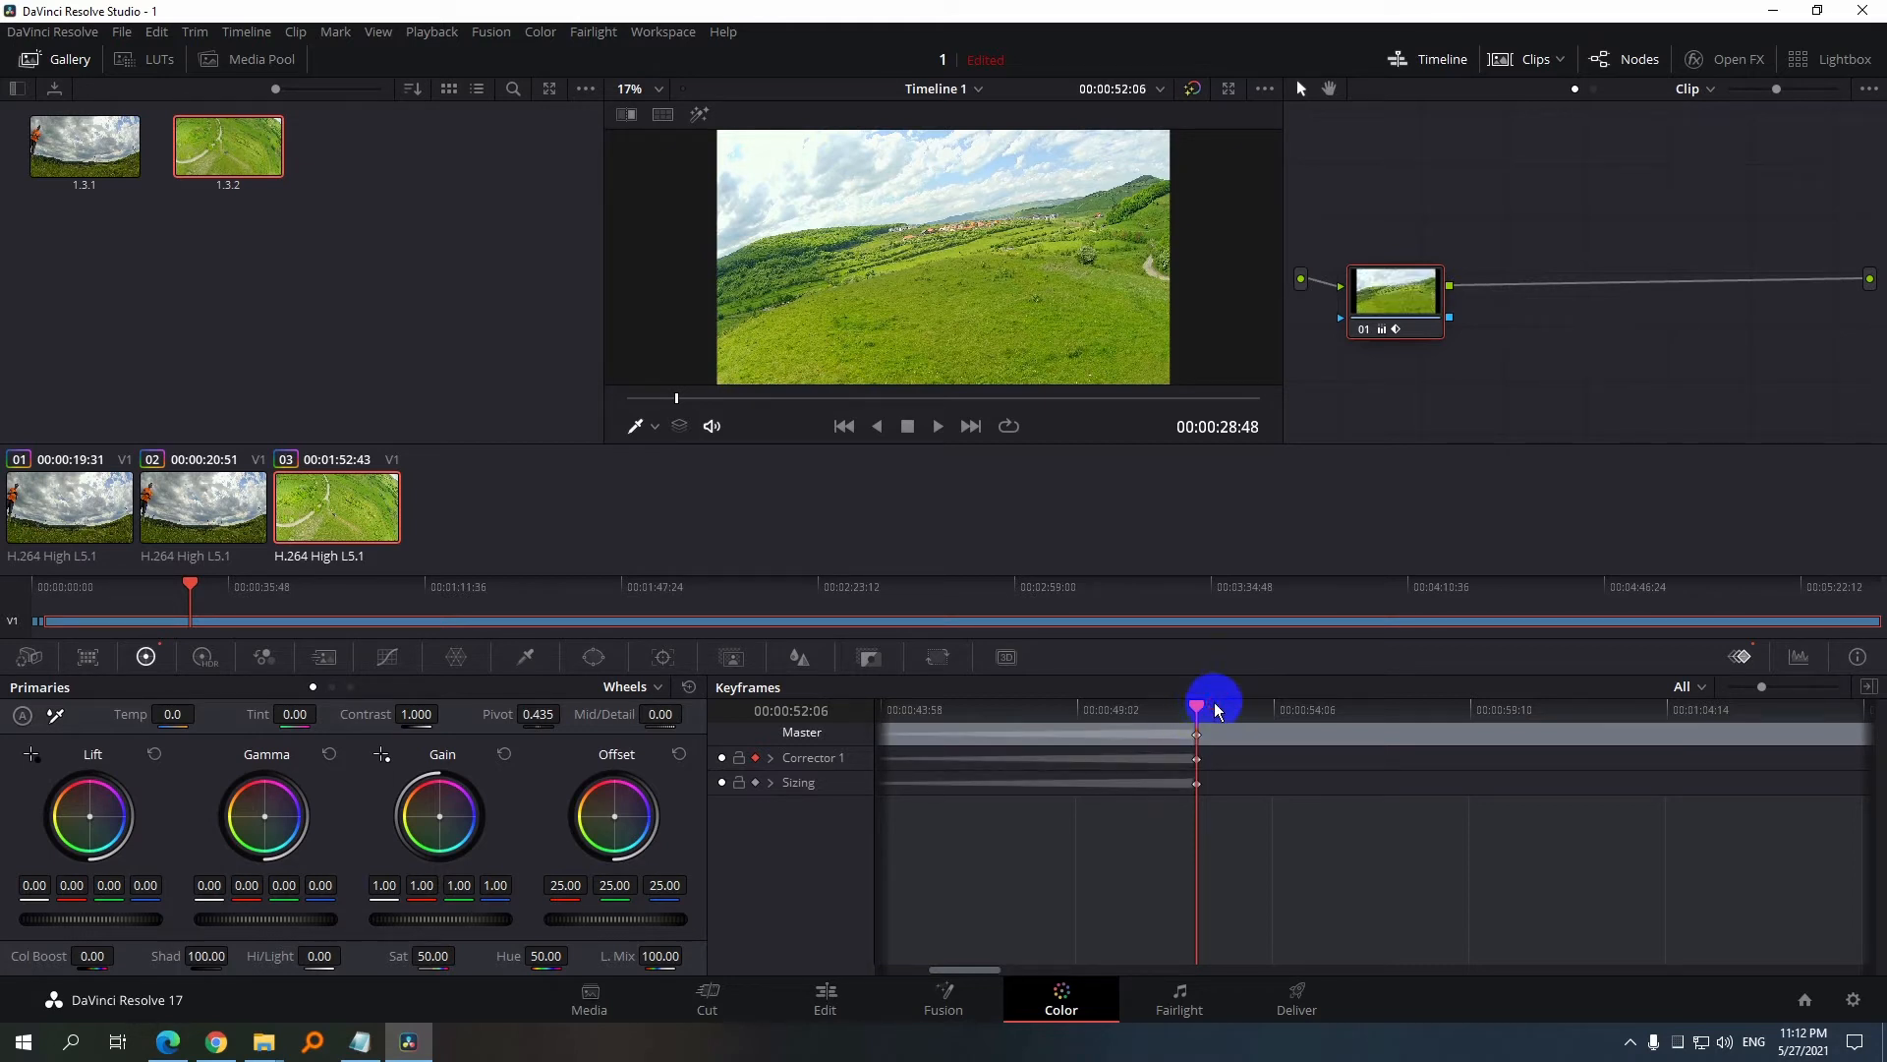
# Set the third clip's master Gamma to 0.05 at 00:00:52:56 and to 0.00 at 00:00:54:34
pyautogui.moveTo(1194, 706); pyautogui.dragTo(1229, 712)
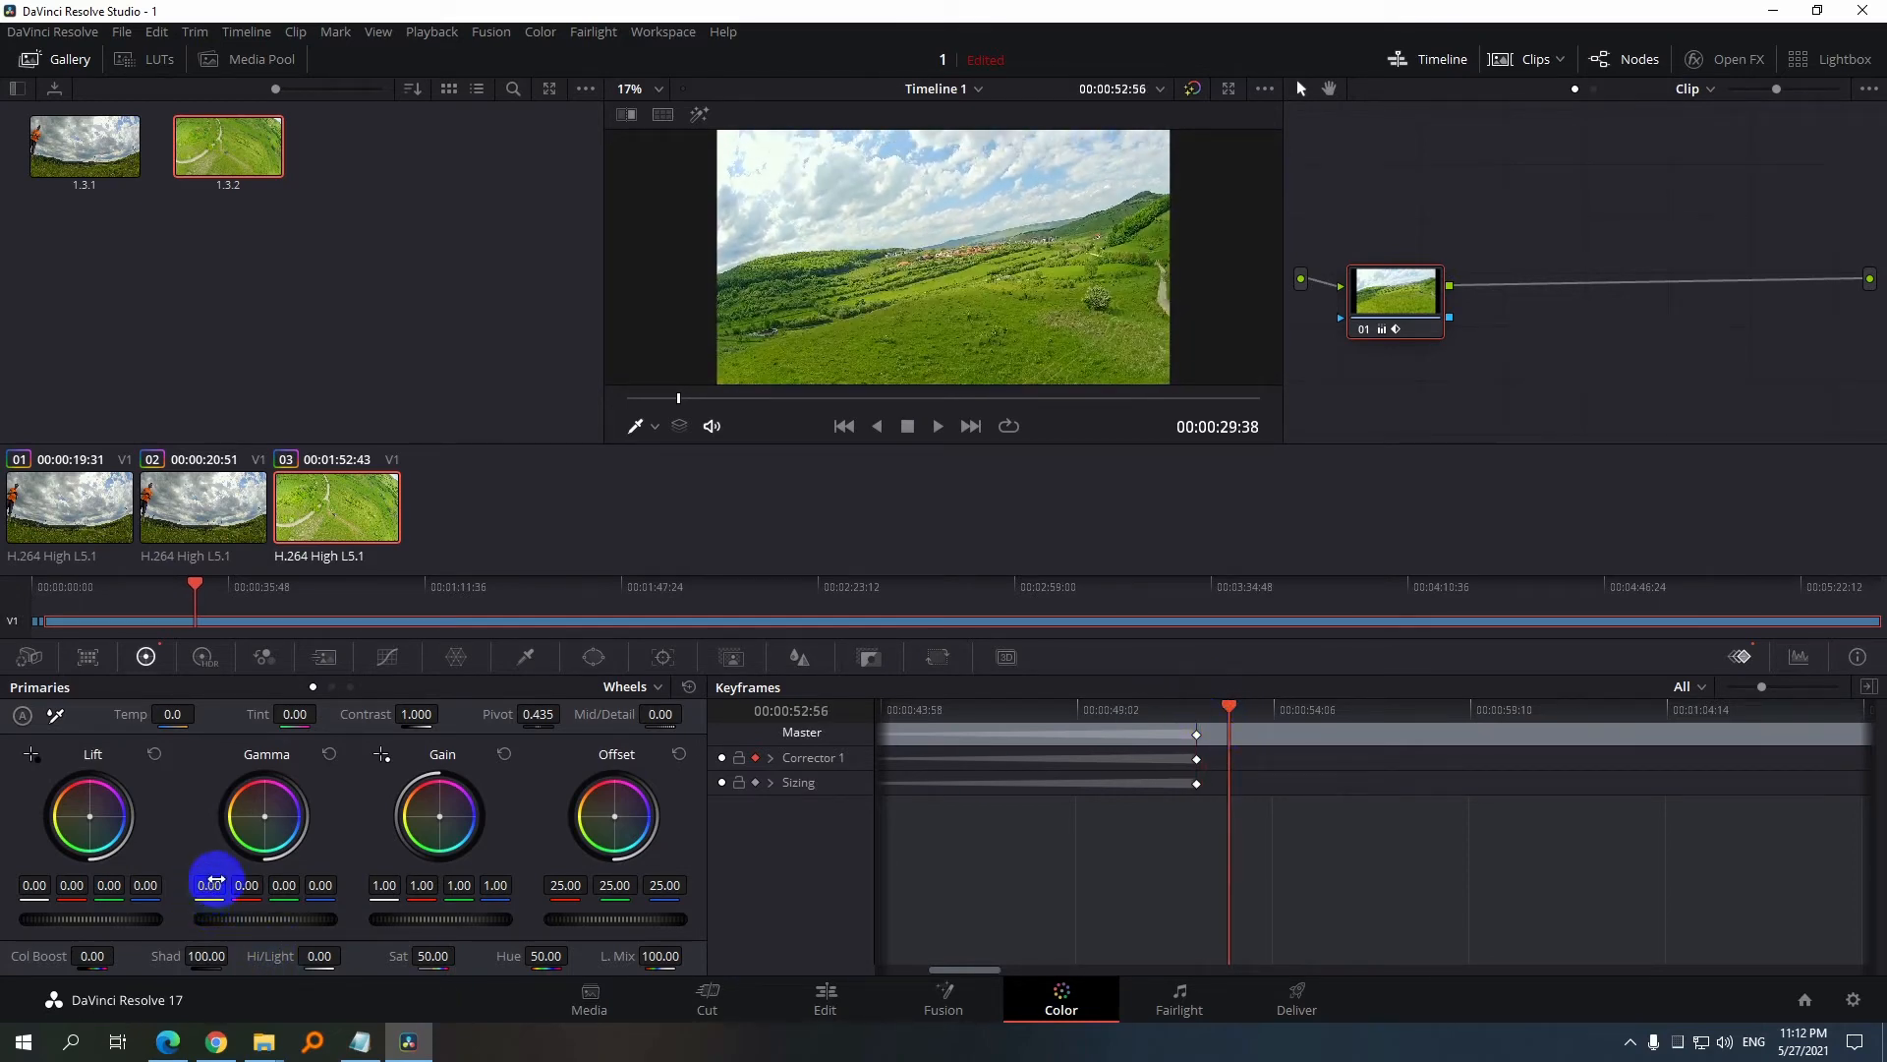
pyautogui.moveTo(211, 886); pyautogui.dragTo(321, 882)
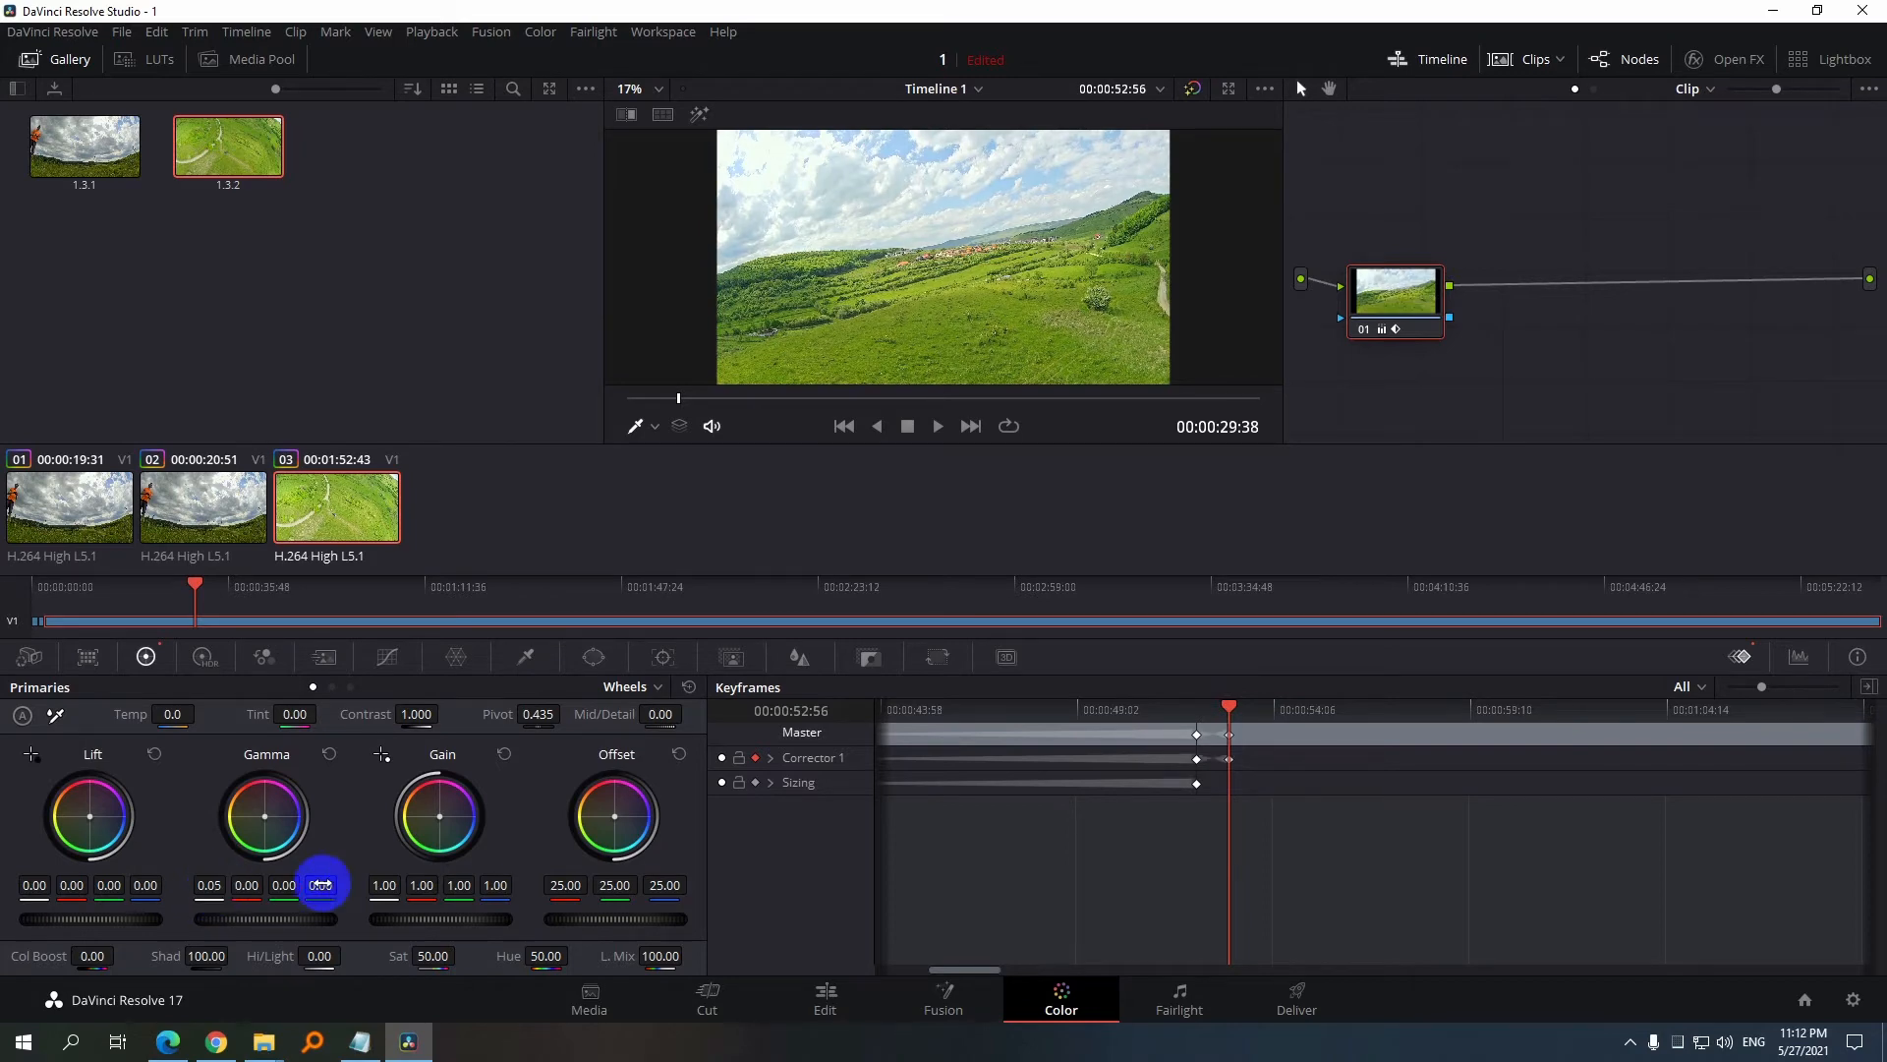
pyautogui.click(1243, 705)
pyautogui.moveTo(1243, 706); pyautogui.dragTo(1294, 709)
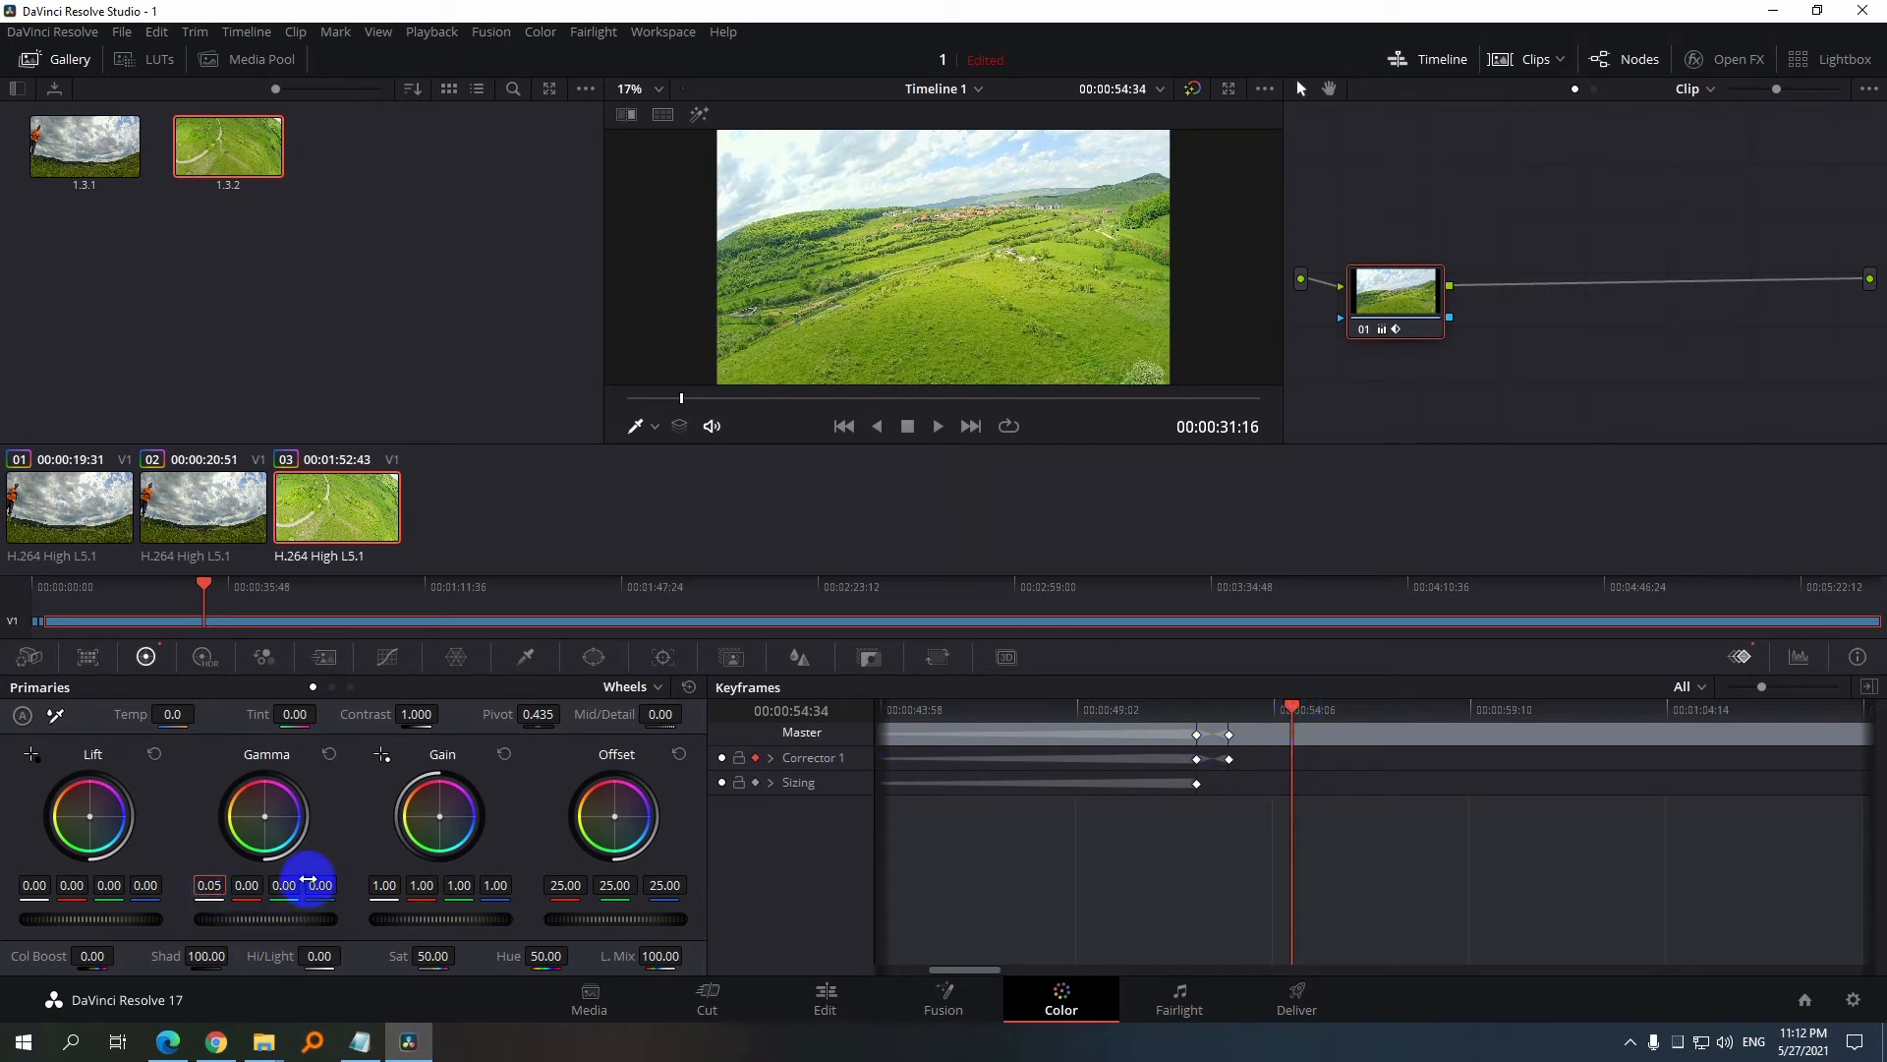
pyautogui.press('Return')
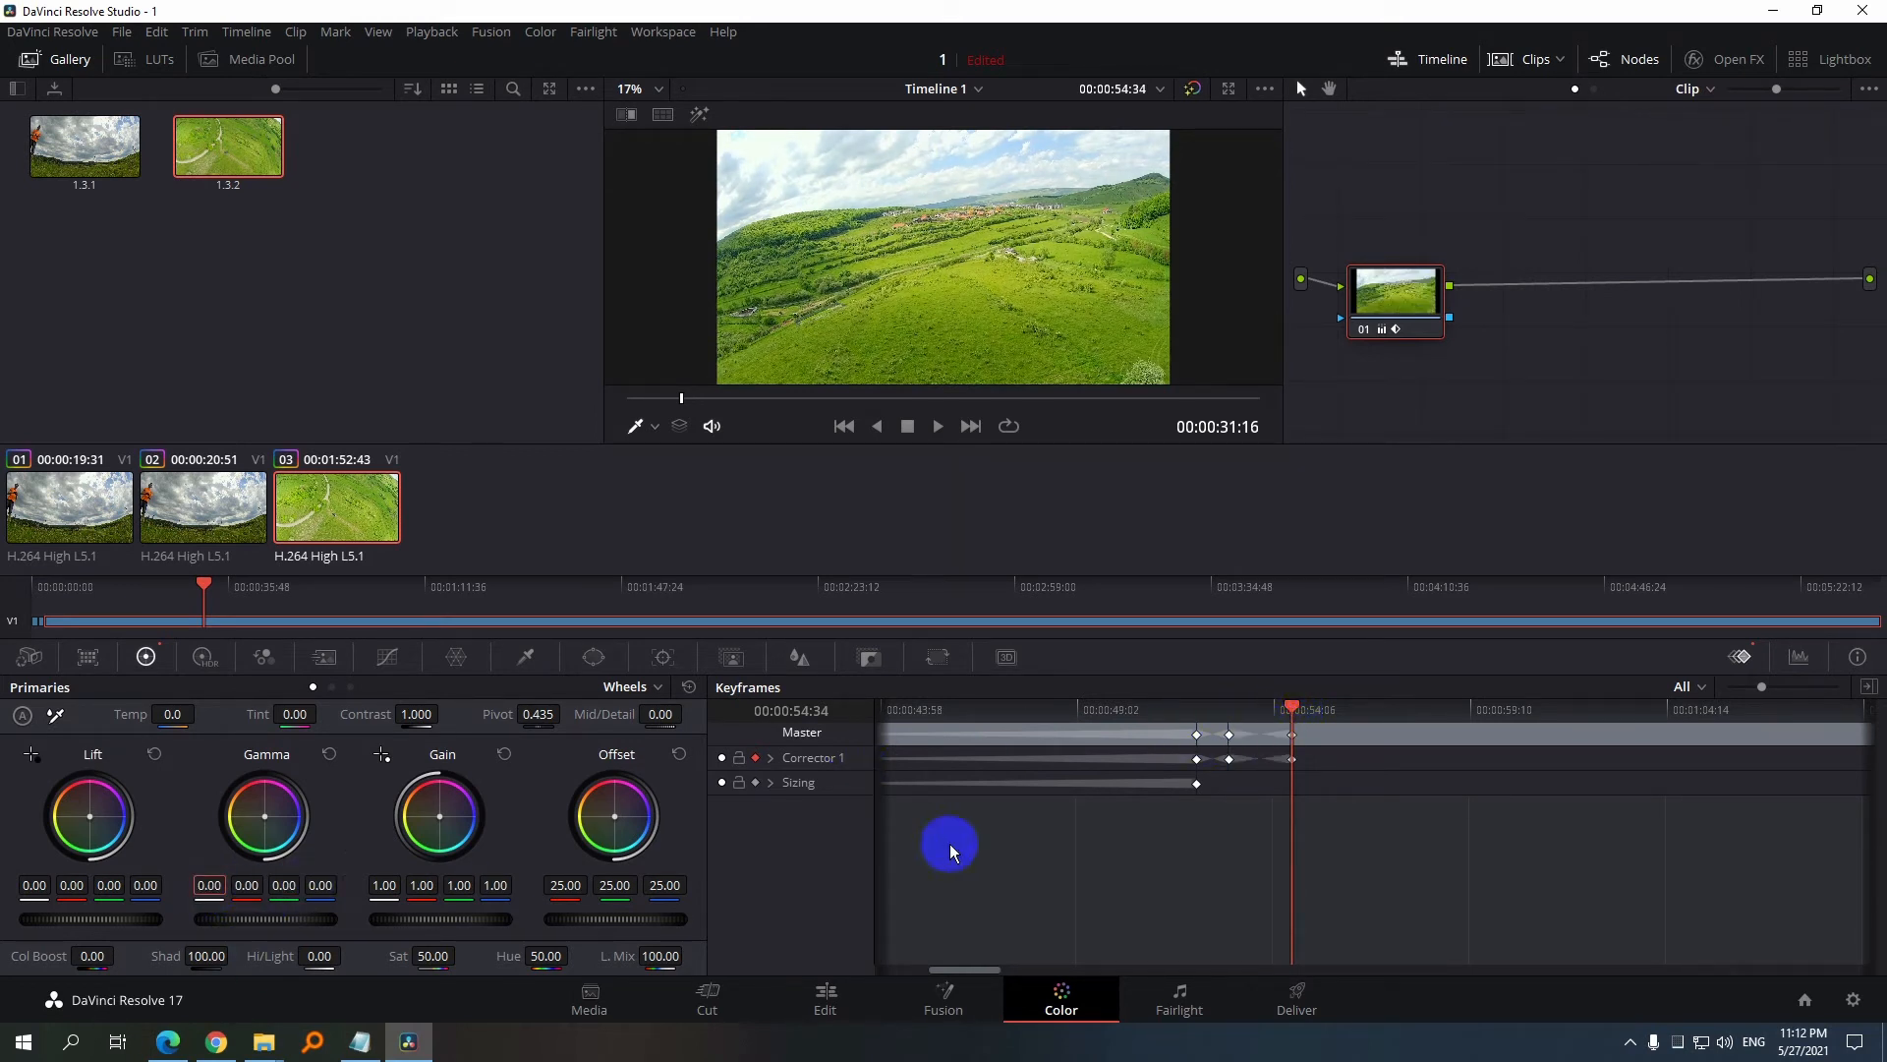
# Add another keyframe on the third clip at 00:01:01:19
pyautogui.moveTo(1293, 712); pyautogui.dragTo(1551, 738)
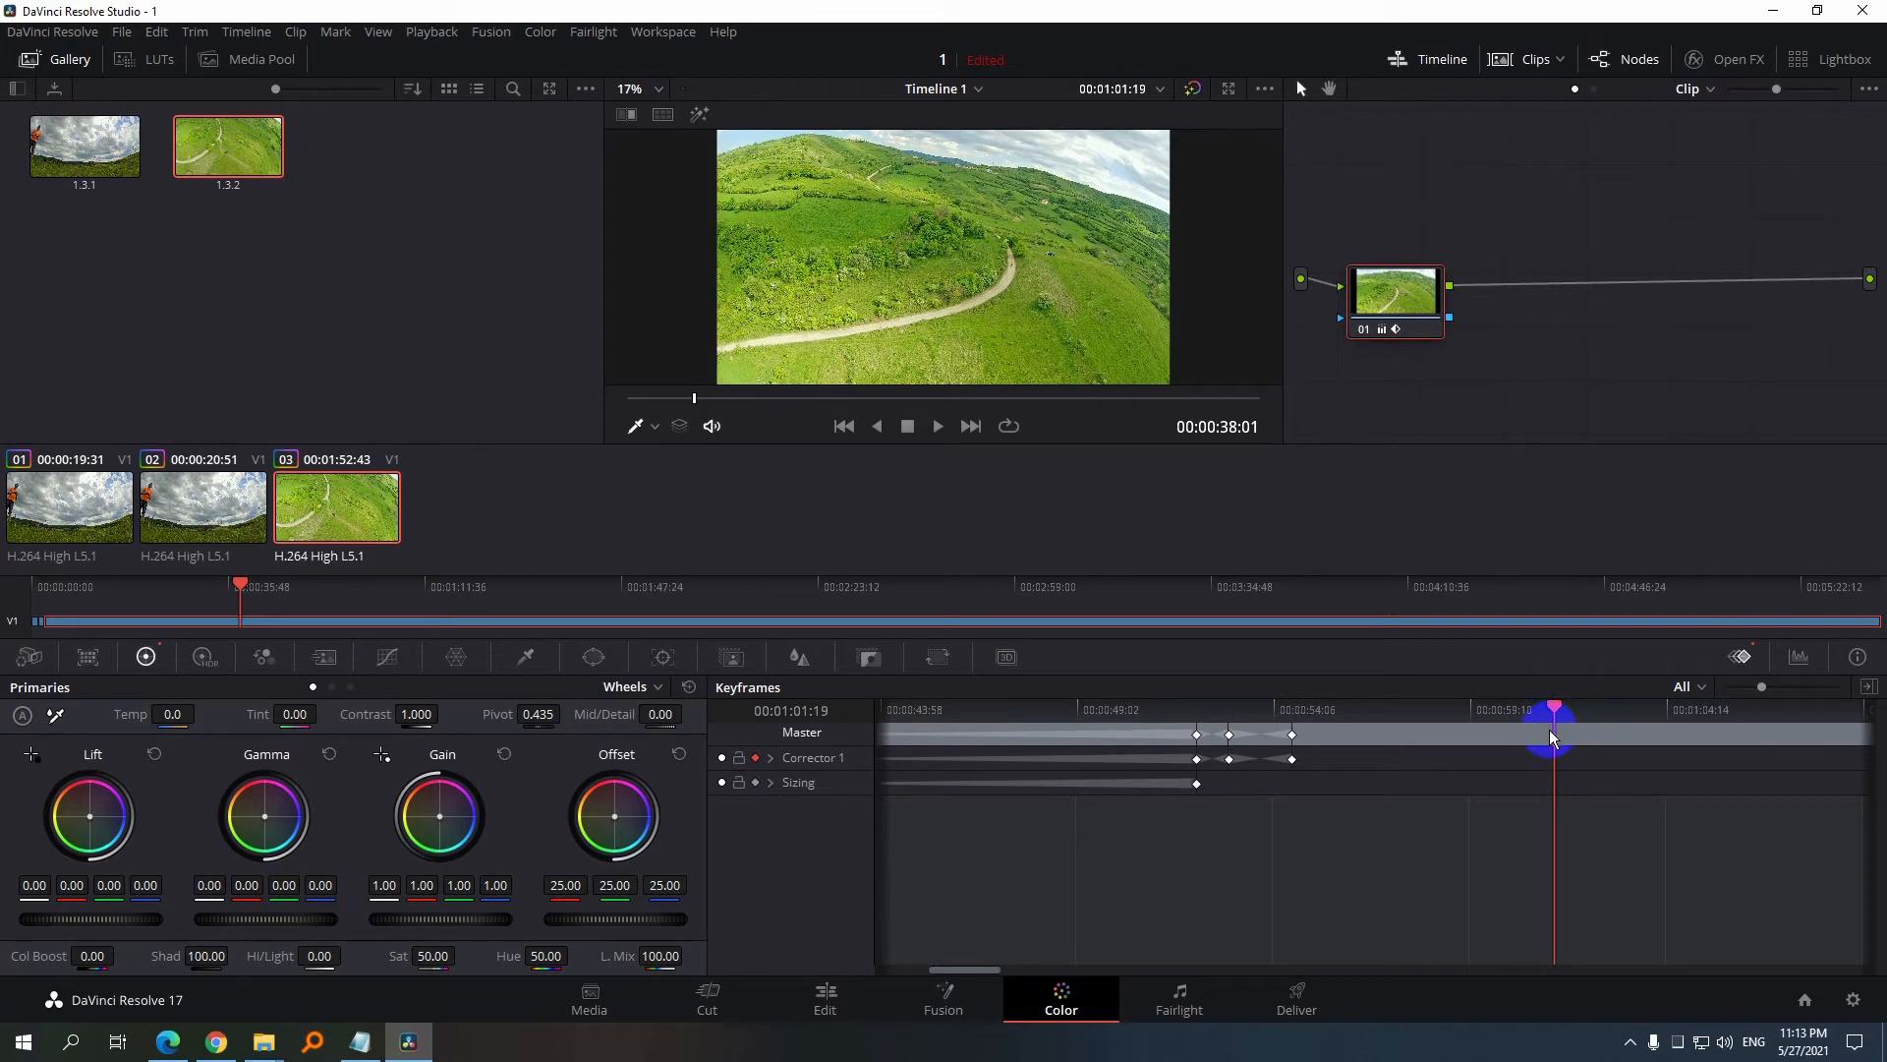
pyautogui.hotkey('ctrl', '[')
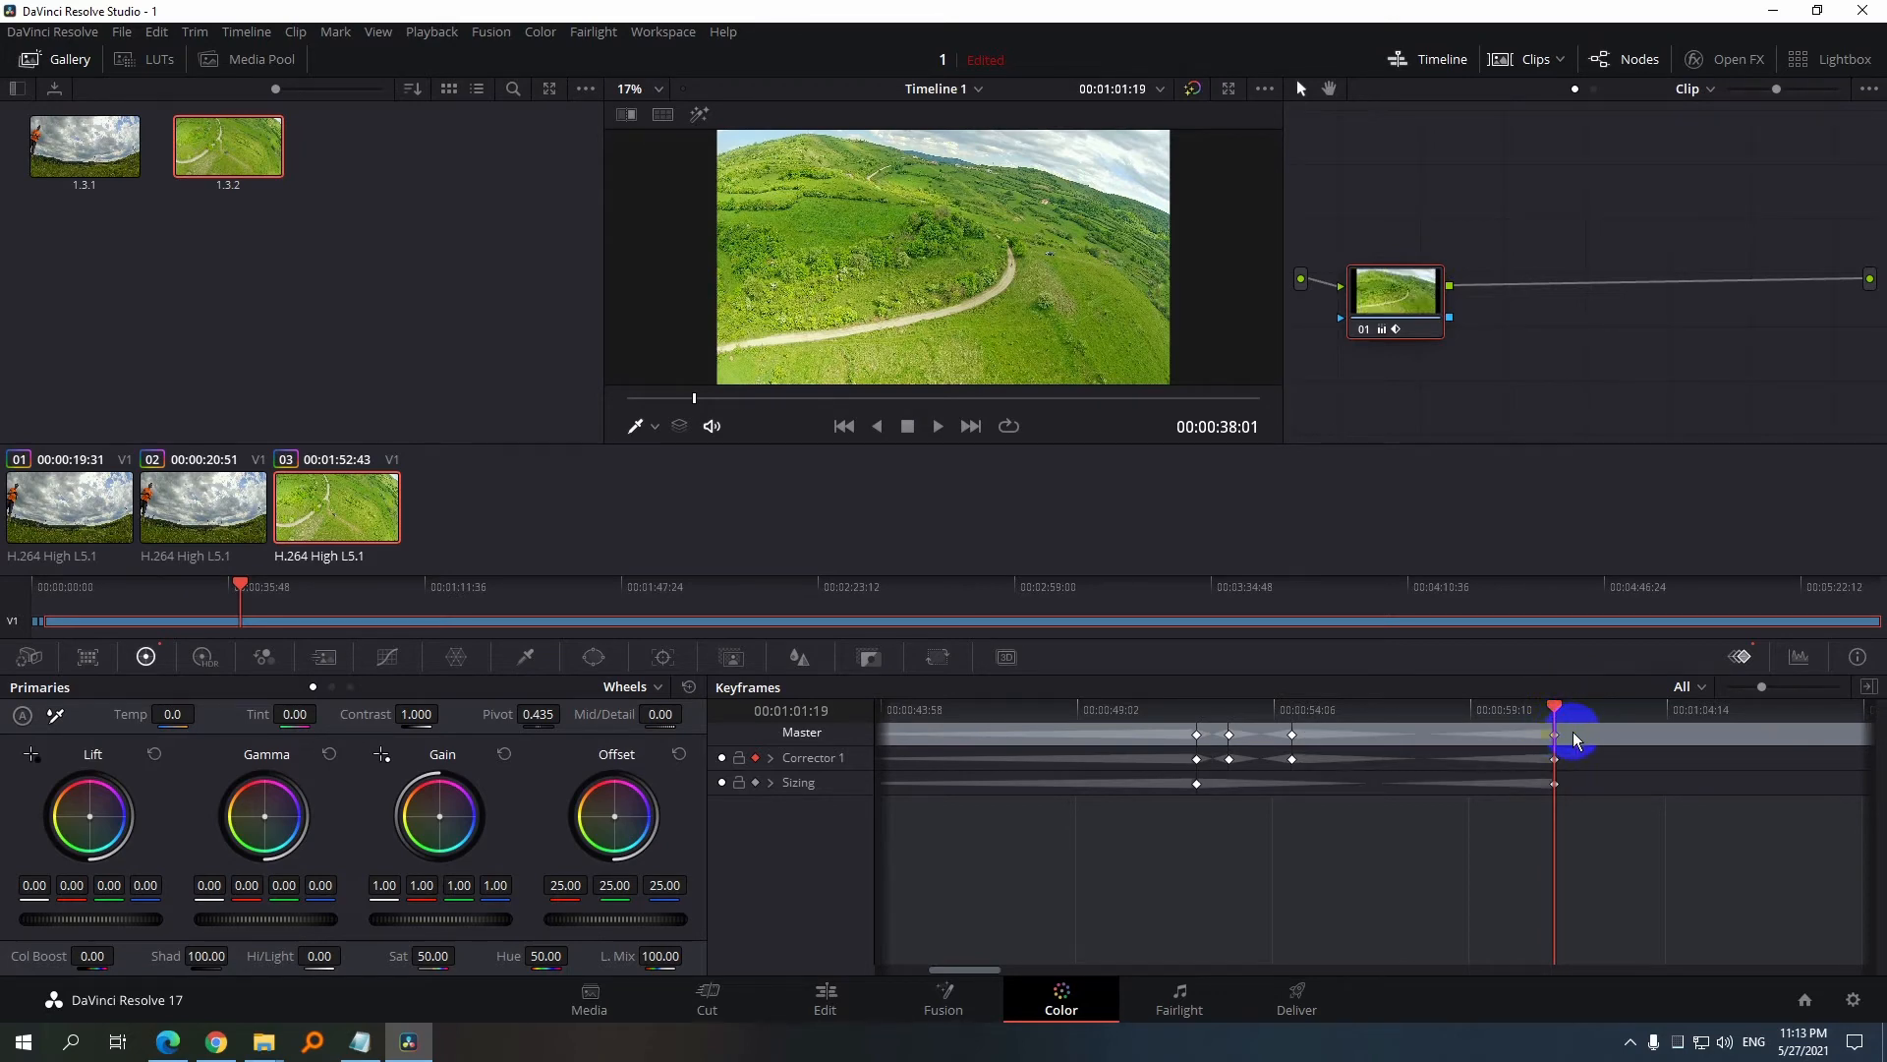
# Set the third clip's Shadows to 39.50 at 00:01:03:41 and to 100 at 00:01:05:47
pyautogui.moveTo(1573, 731); pyautogui.dragTo(1650, 721)
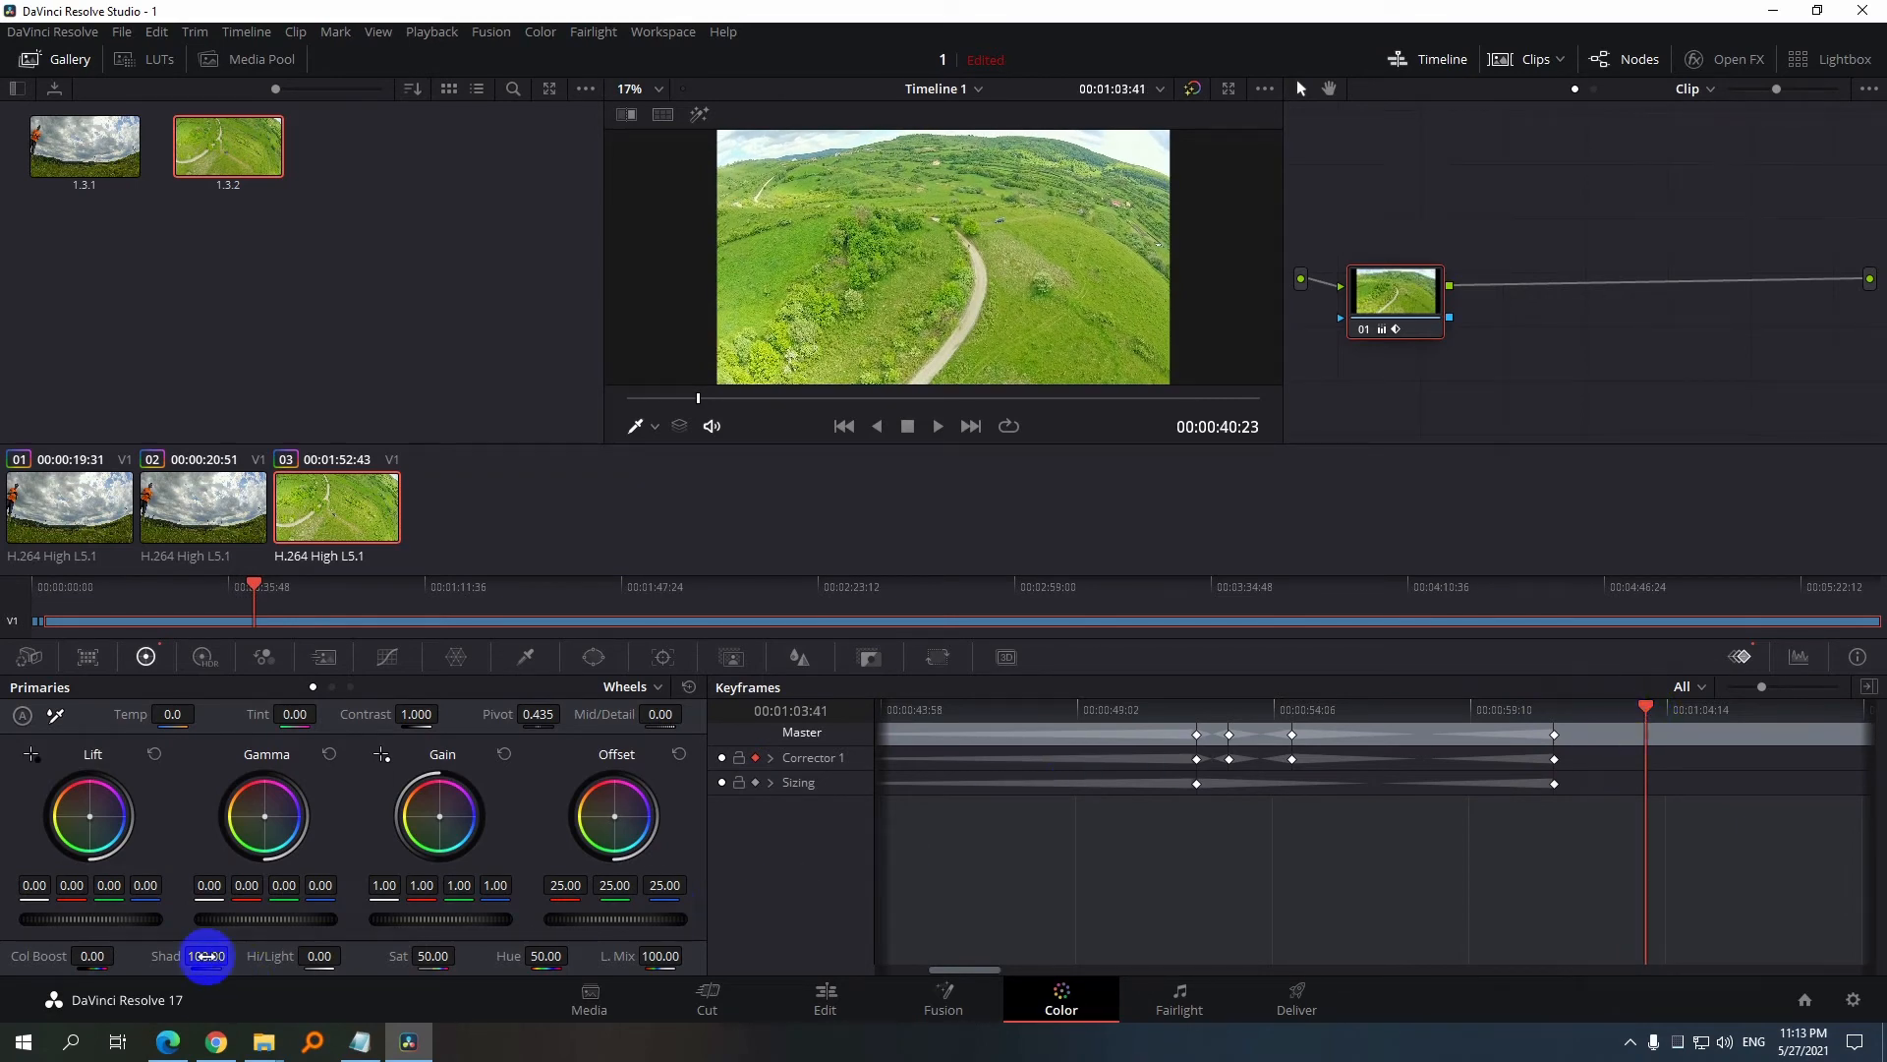
pyautogui.moveTo(209, 958); pyautogui.dragTo(93, 956)
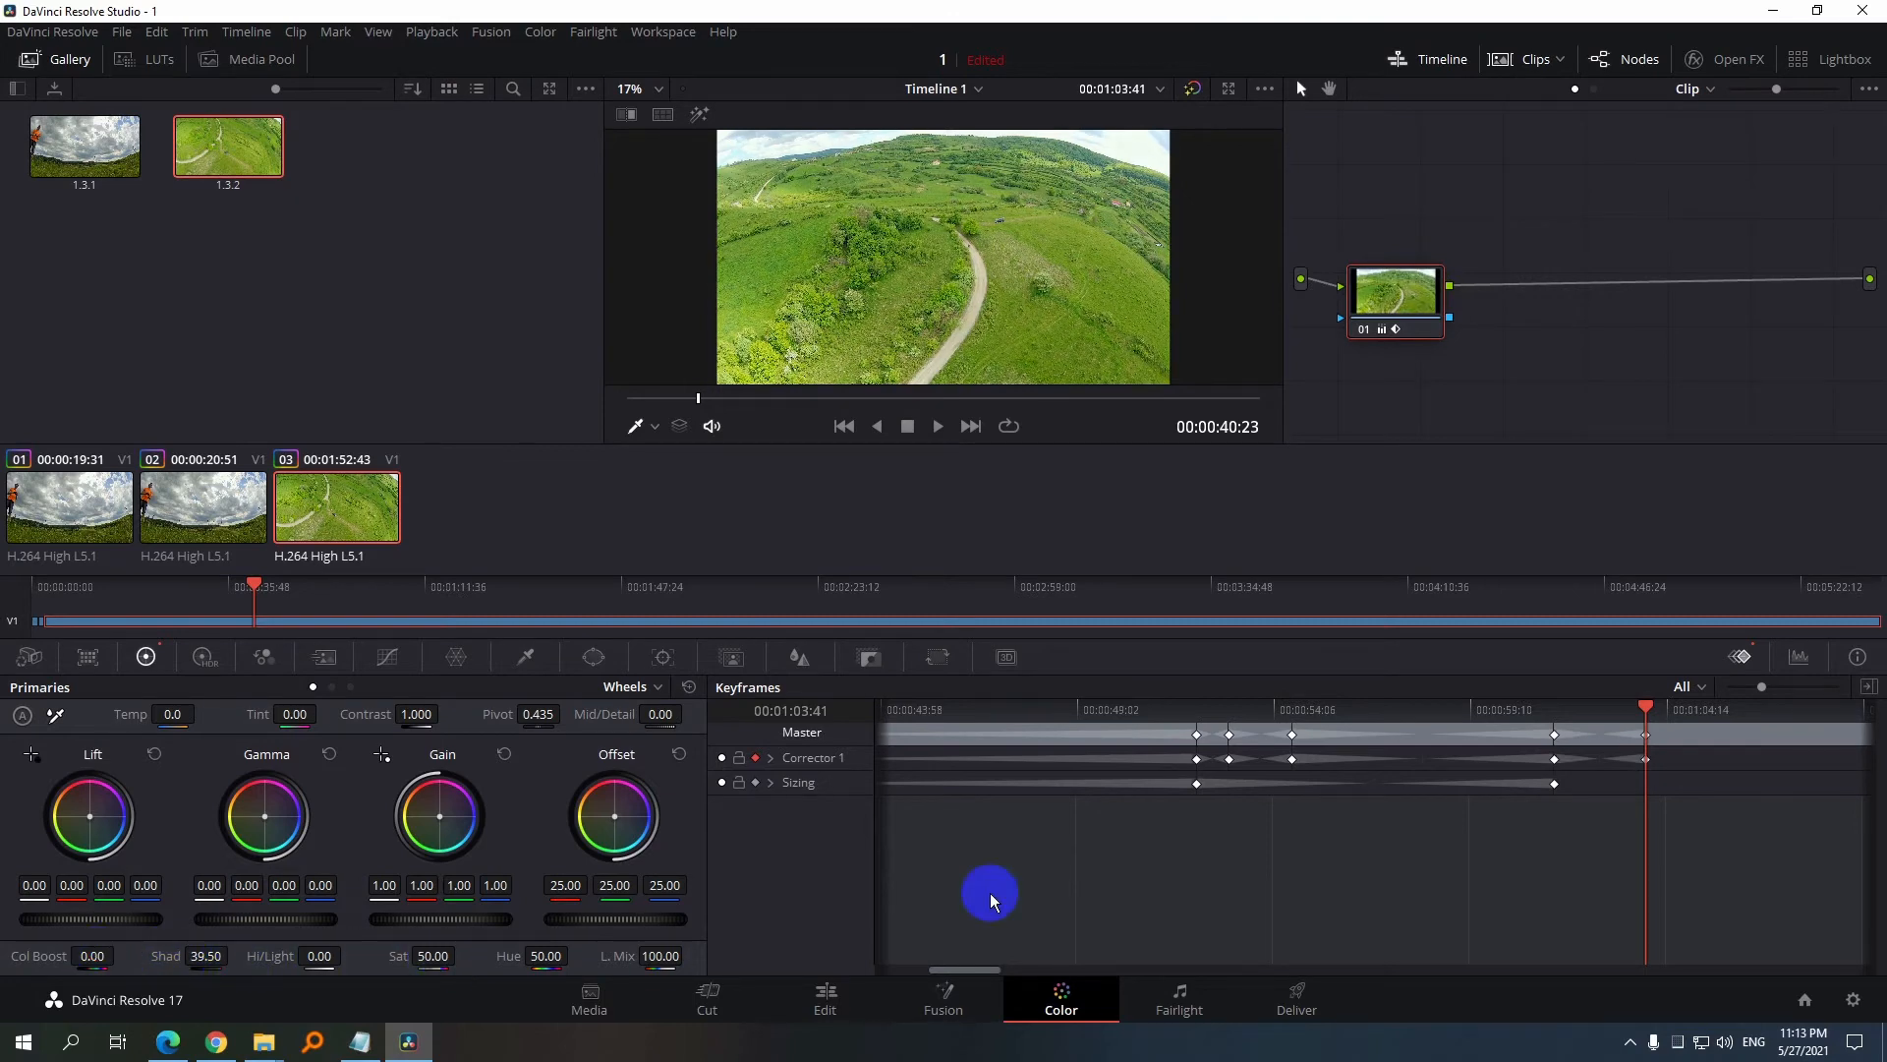
pyautogui.moveTo(1646, 706); pyautogui.dragTo(1727, 708)
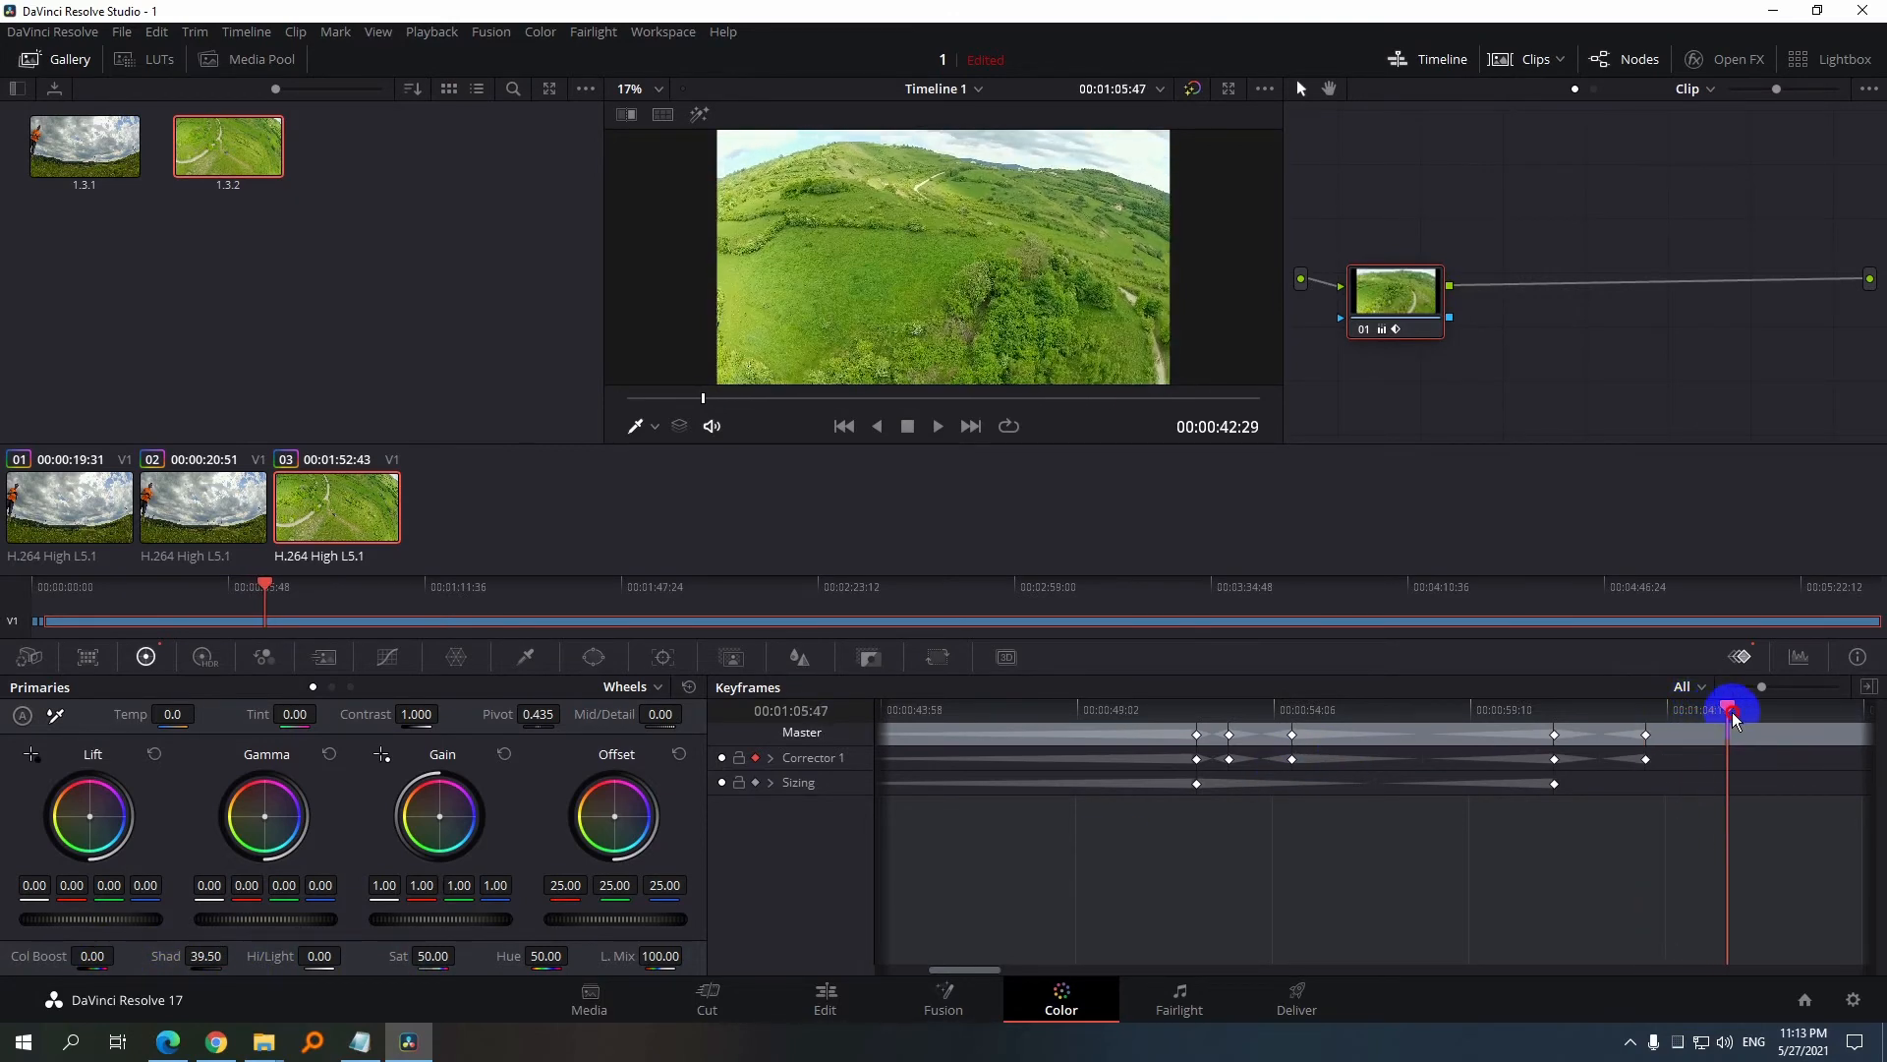
pyautogui.moveTo(207, 961)
pyautogui.mouseDown()
pyautogui.moveTo(254, 956)
pyautogui.moveTo(211, 953)
pyautogui.mouseUp()
# Scrub through the third clip's last keyframes to review the Shadows transition between 00:01:01:19 and 00:01:05:47
pyautogui.moveTo(1727, 706); pyautogui.dragTo(1639, 744)
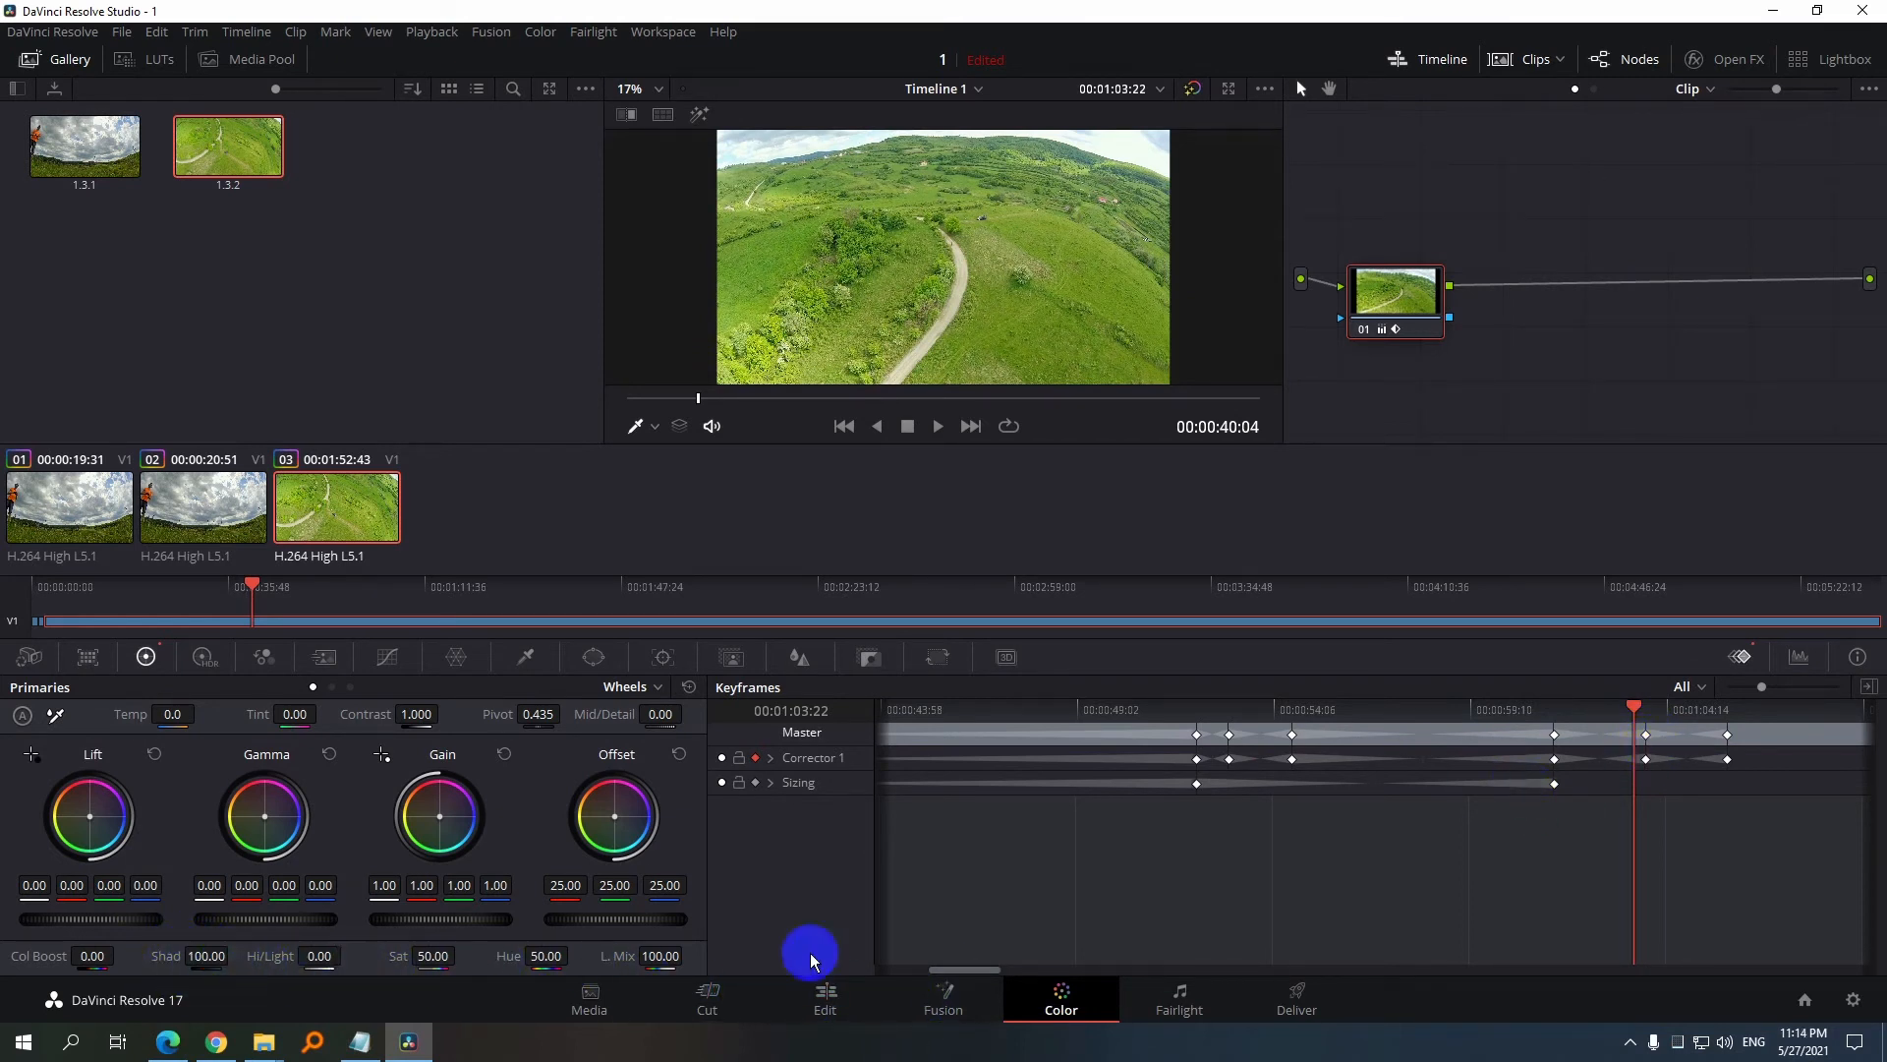
pyautogui.moveTo(982, 968); pyautogui.dragTo(987, 968)
pyautogui.click(1566, 706)
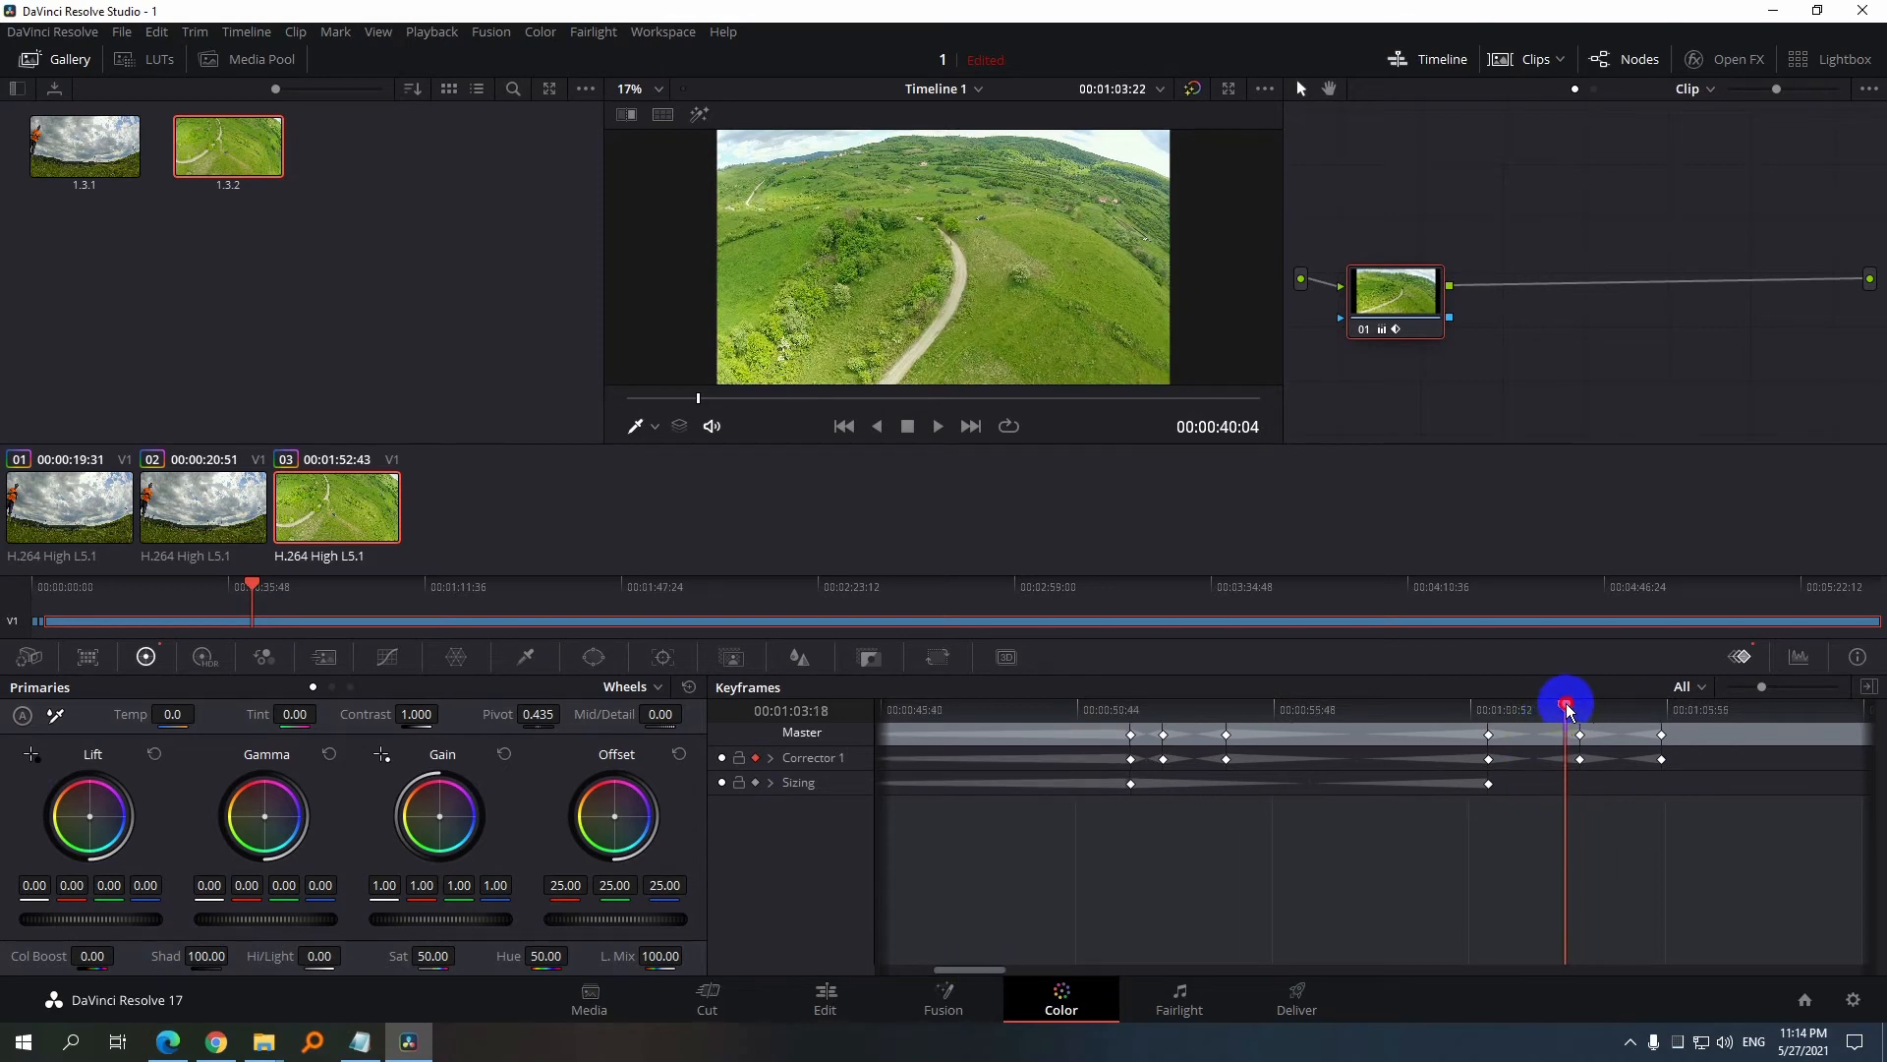
pyautogui.moveTo(1566, 706)
pyautogui.mouseDown()
pyautogui.moveTo(1474, 706)
pyautogui.moveTo(1538, 706)
pyautogui.mouseUp()
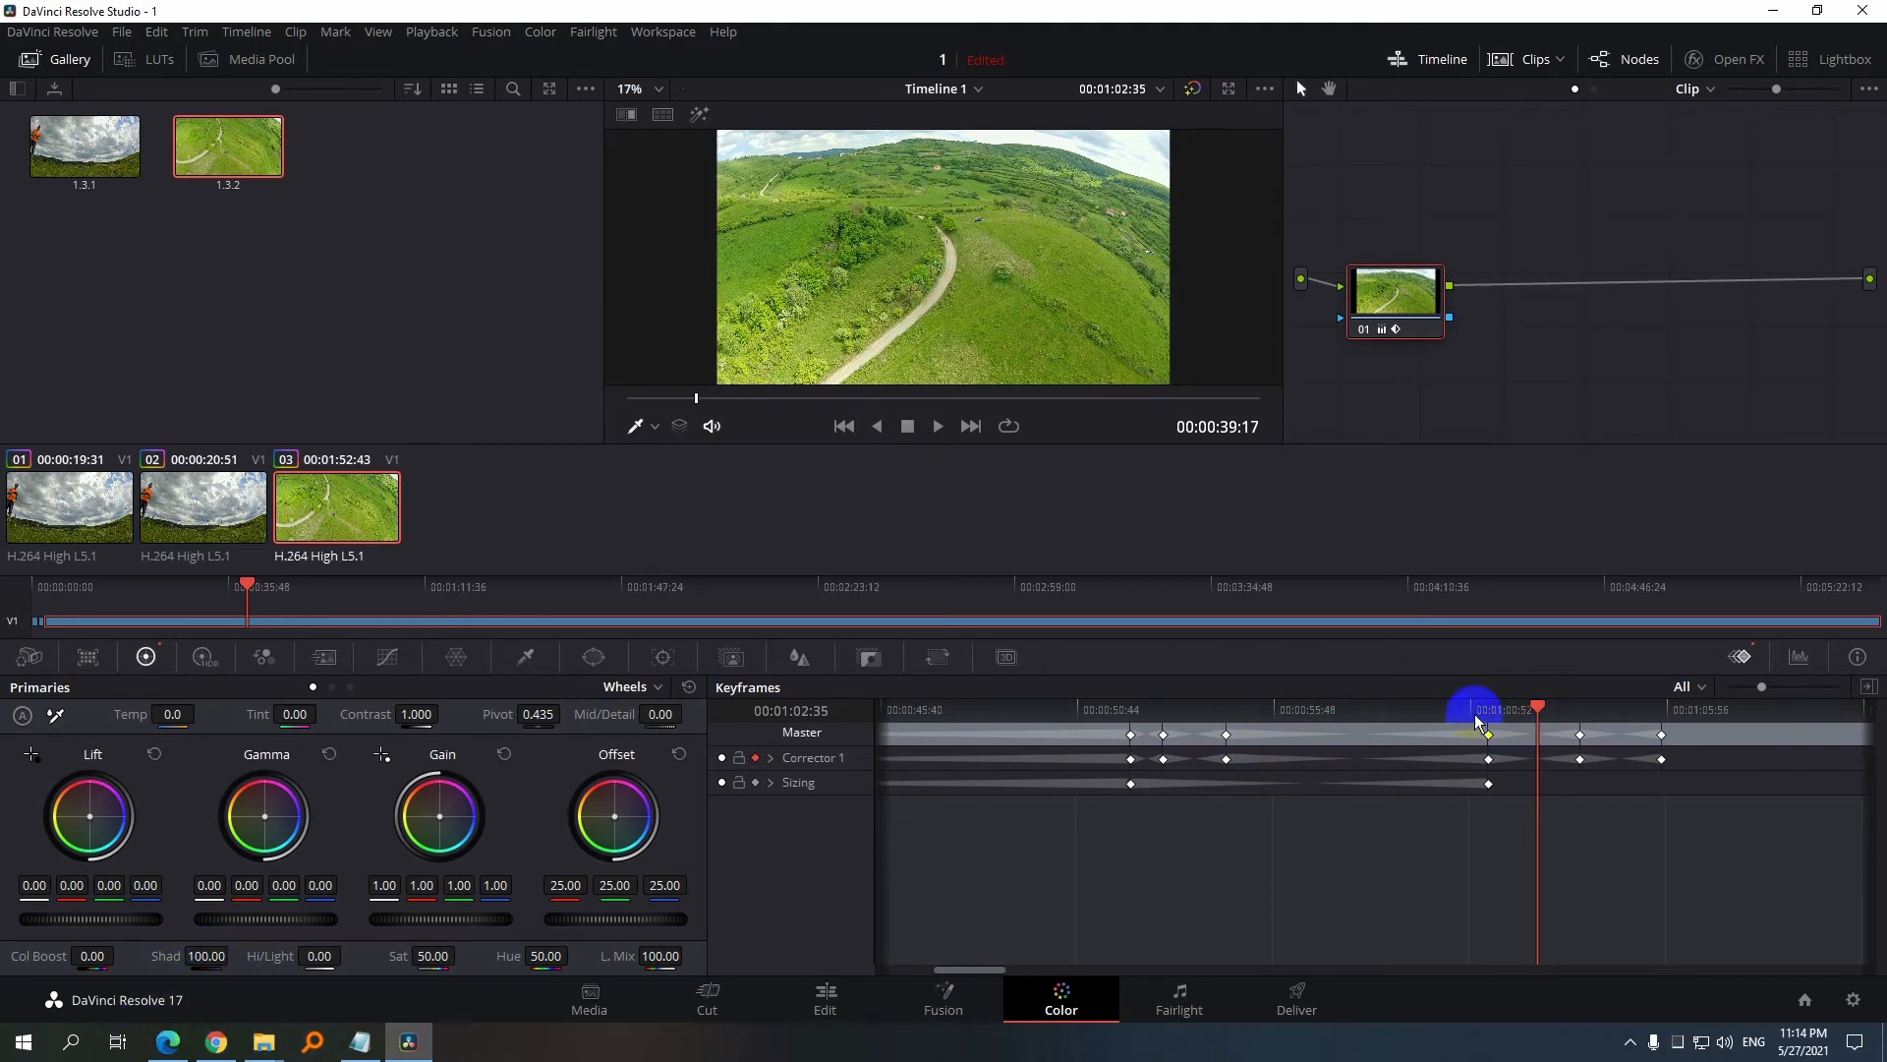
pyautogui.moveTo(1538, 708); pyautogui.dragTo(1586, 708)
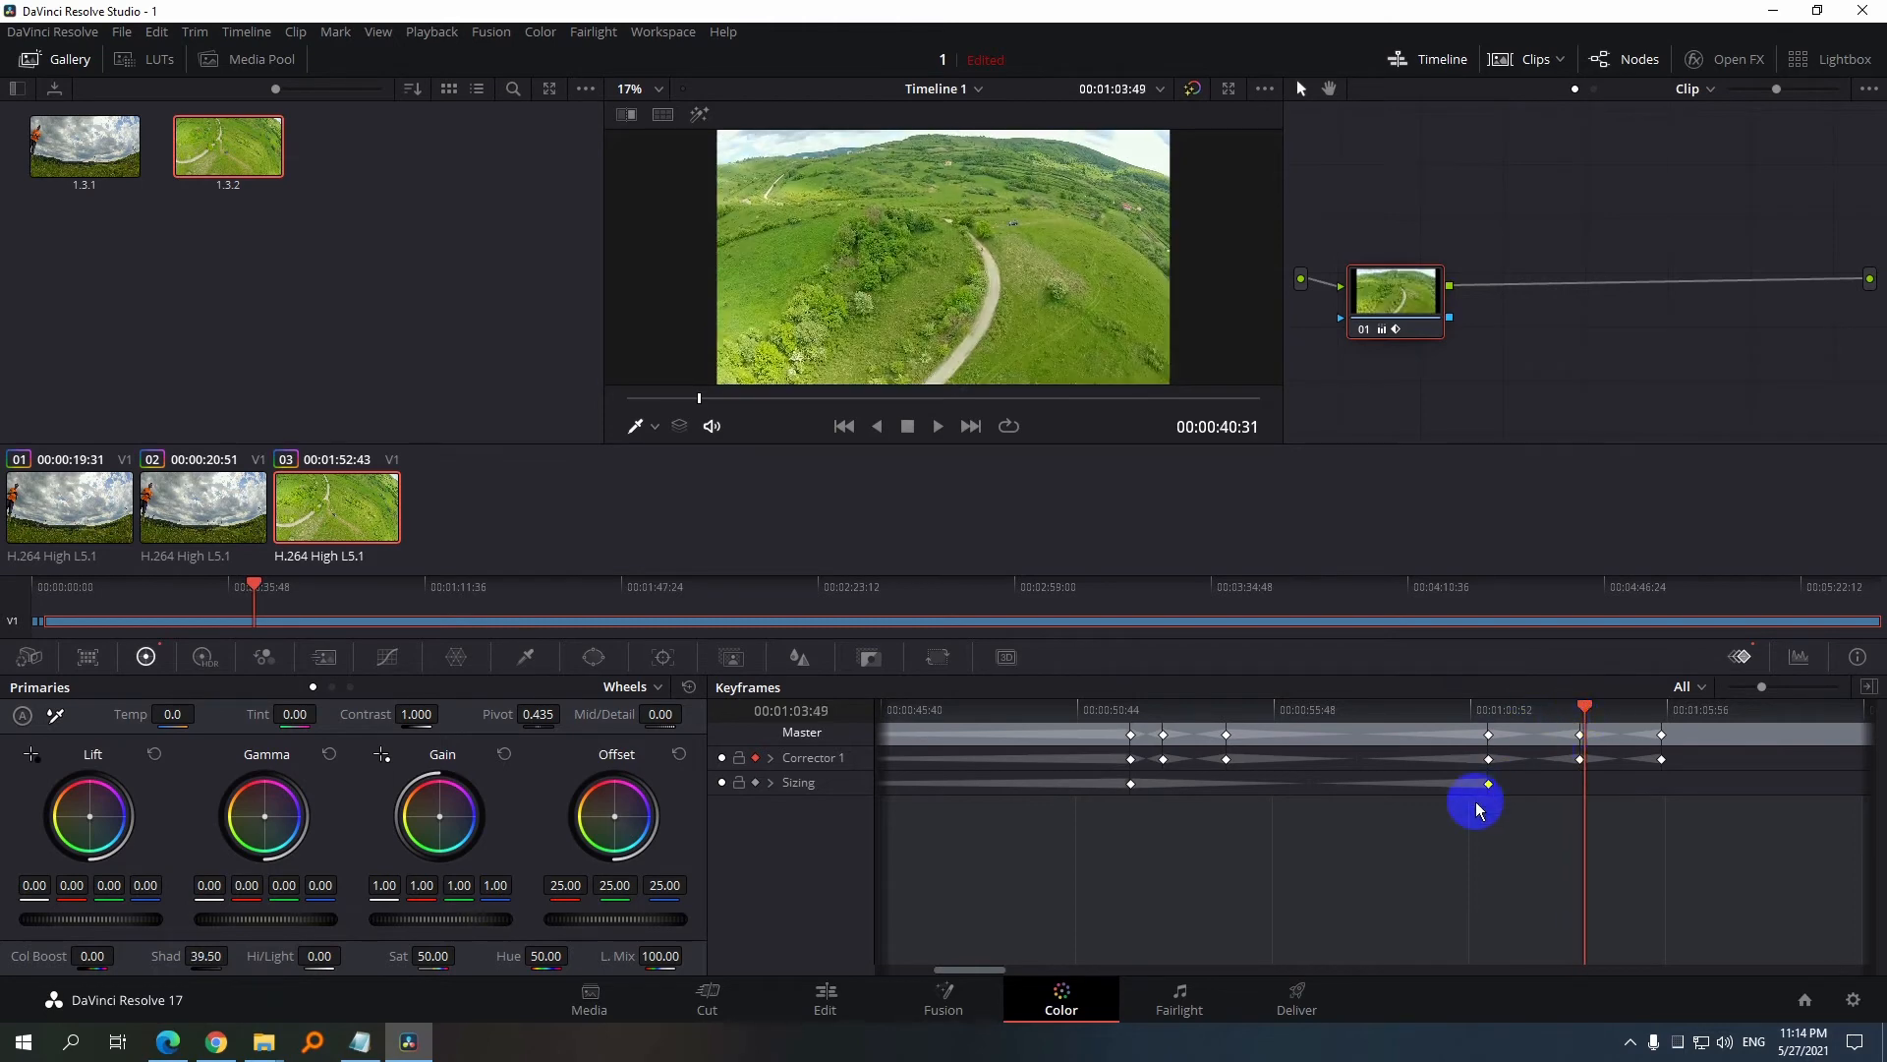
# Review the third clip's Shadows change between 00:01:02:32 and 00:01:04:35, around the 00:01:03:41 keyframe
pyautogui.click(1581, 758)
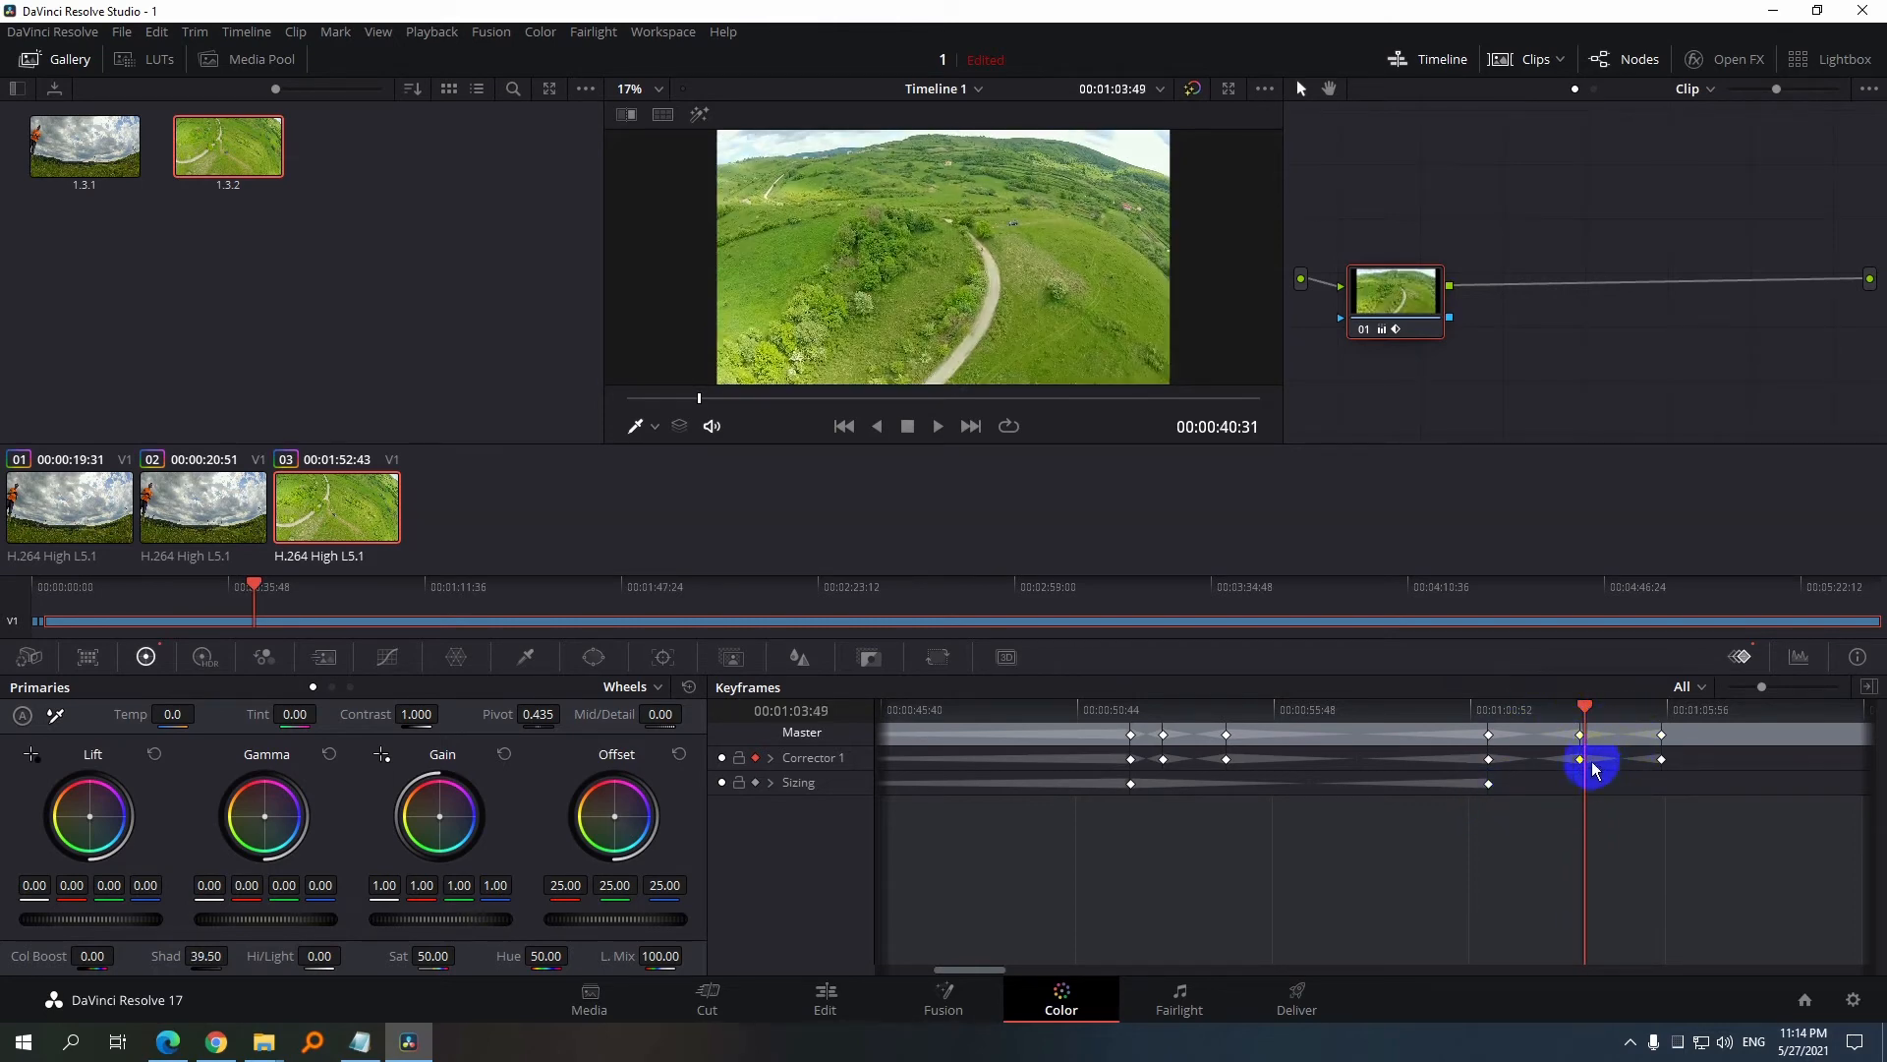
pyautogui.moveTo(1586, 714); pyautogui.dragTo(1538, 709)
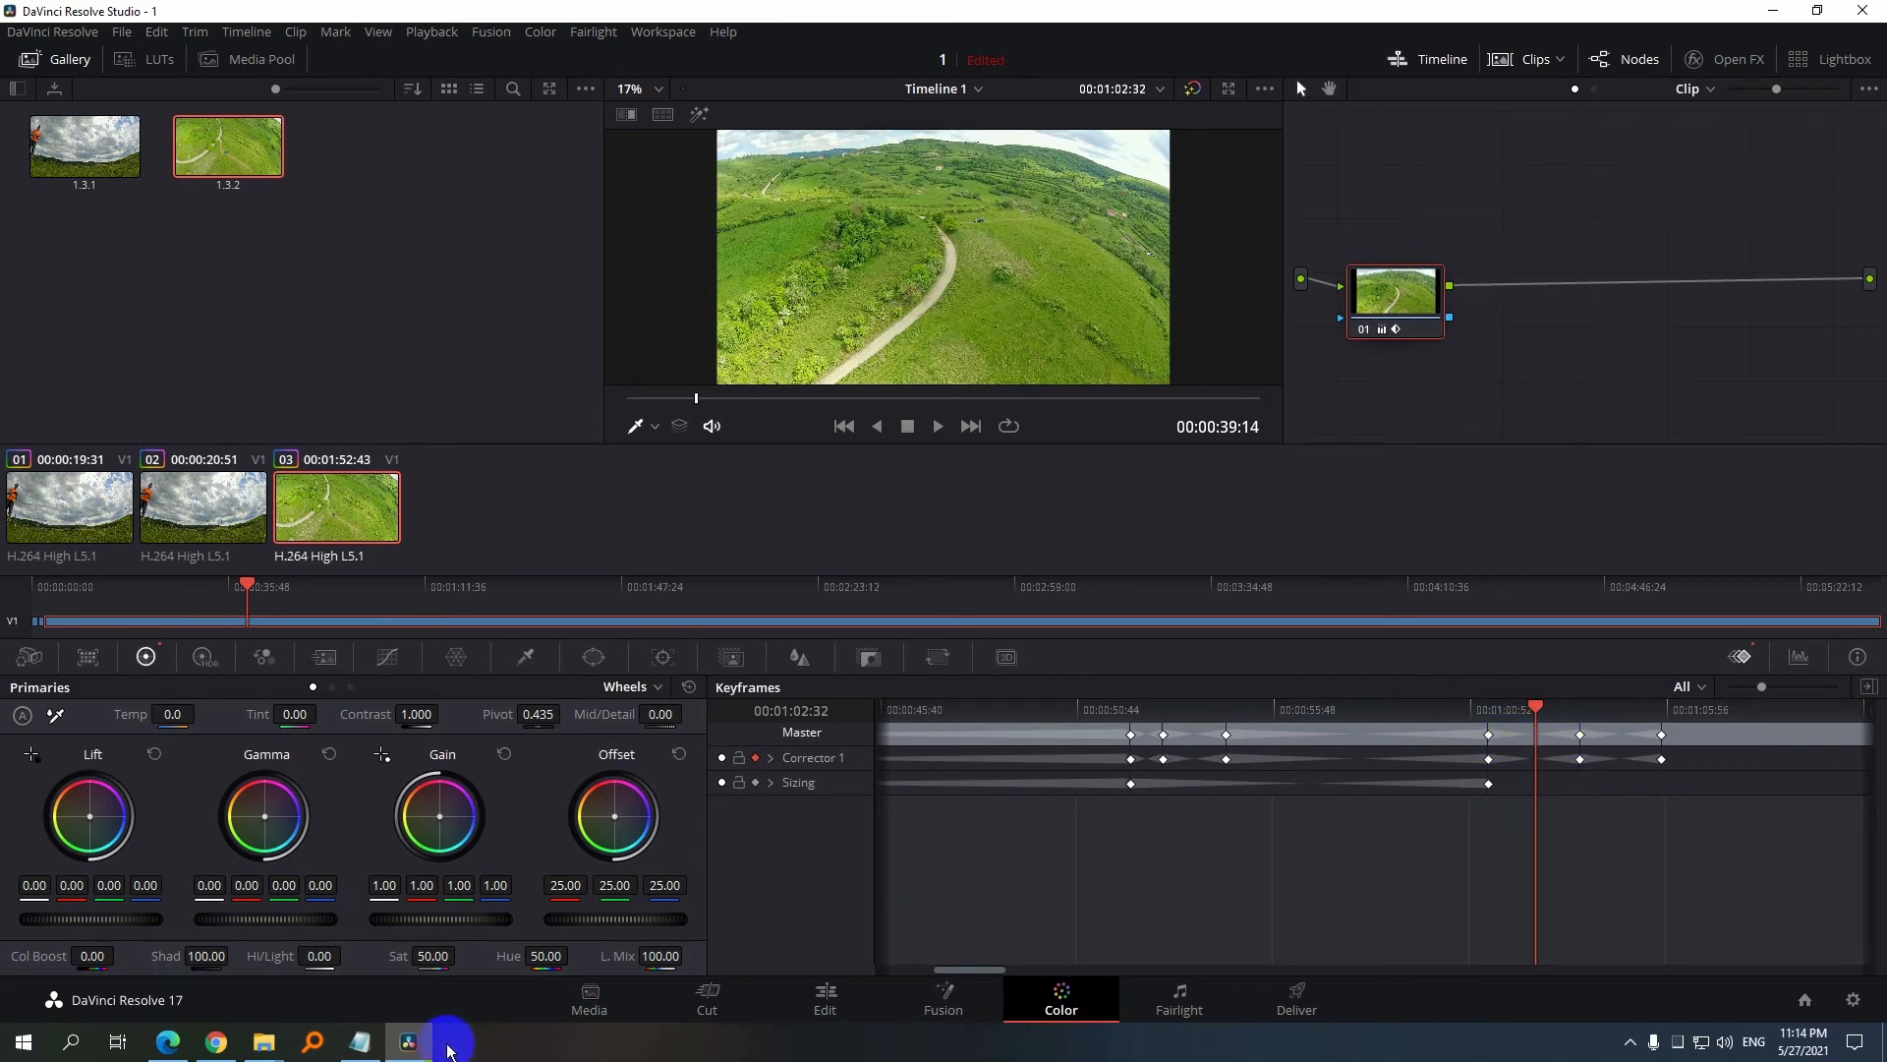
pyautogui.moveTo(1512, 716); pyautogui.dragTo(1615, 713)
pyautogui.click(1645, 739)
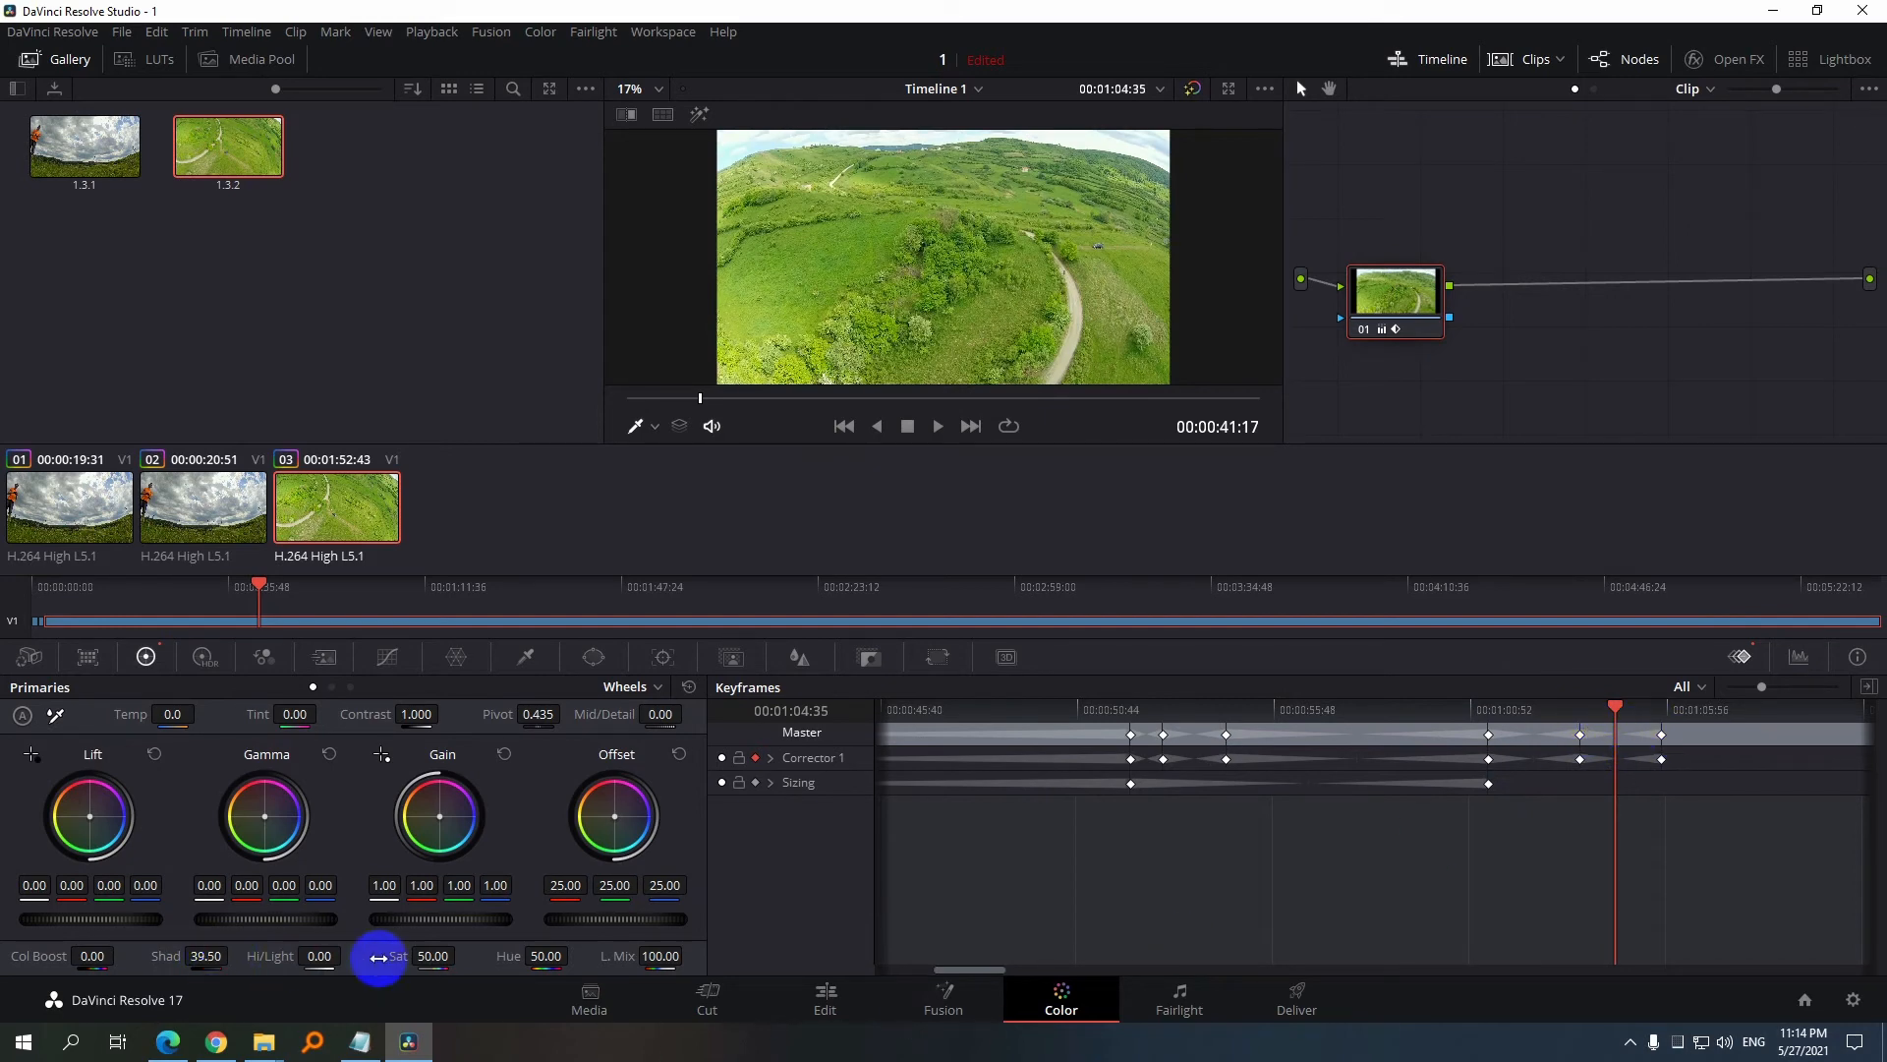
# Add a keyframe on the third clip at 00:01:17:16, just before the camera flips toward the sky
pyautogui.moveTo(1617, 708); pyautogui.dragTo(1767, 710)
pyautogui.moveTo(986, 969); pyautogui.dragTo(1048, 977)
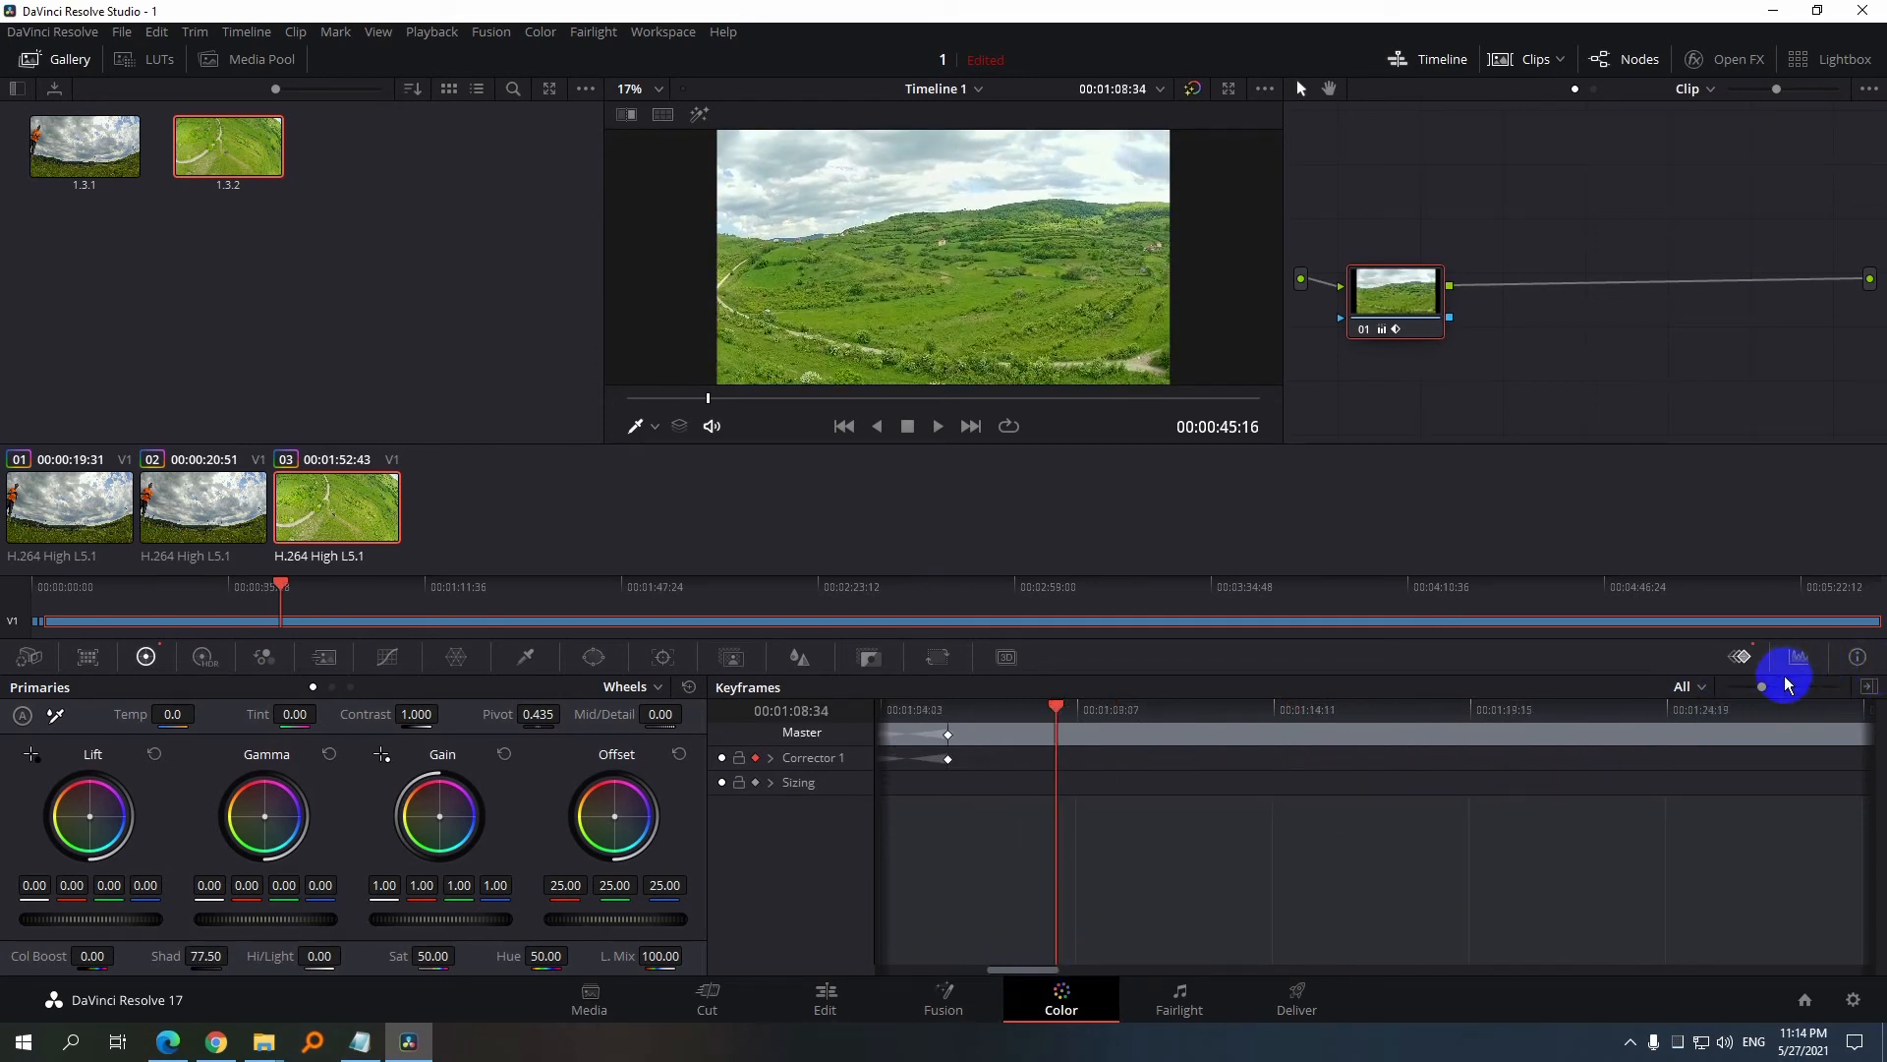
pyautogui.moveTo(1764, 691); pyautogui.dragTo(1745, 686)
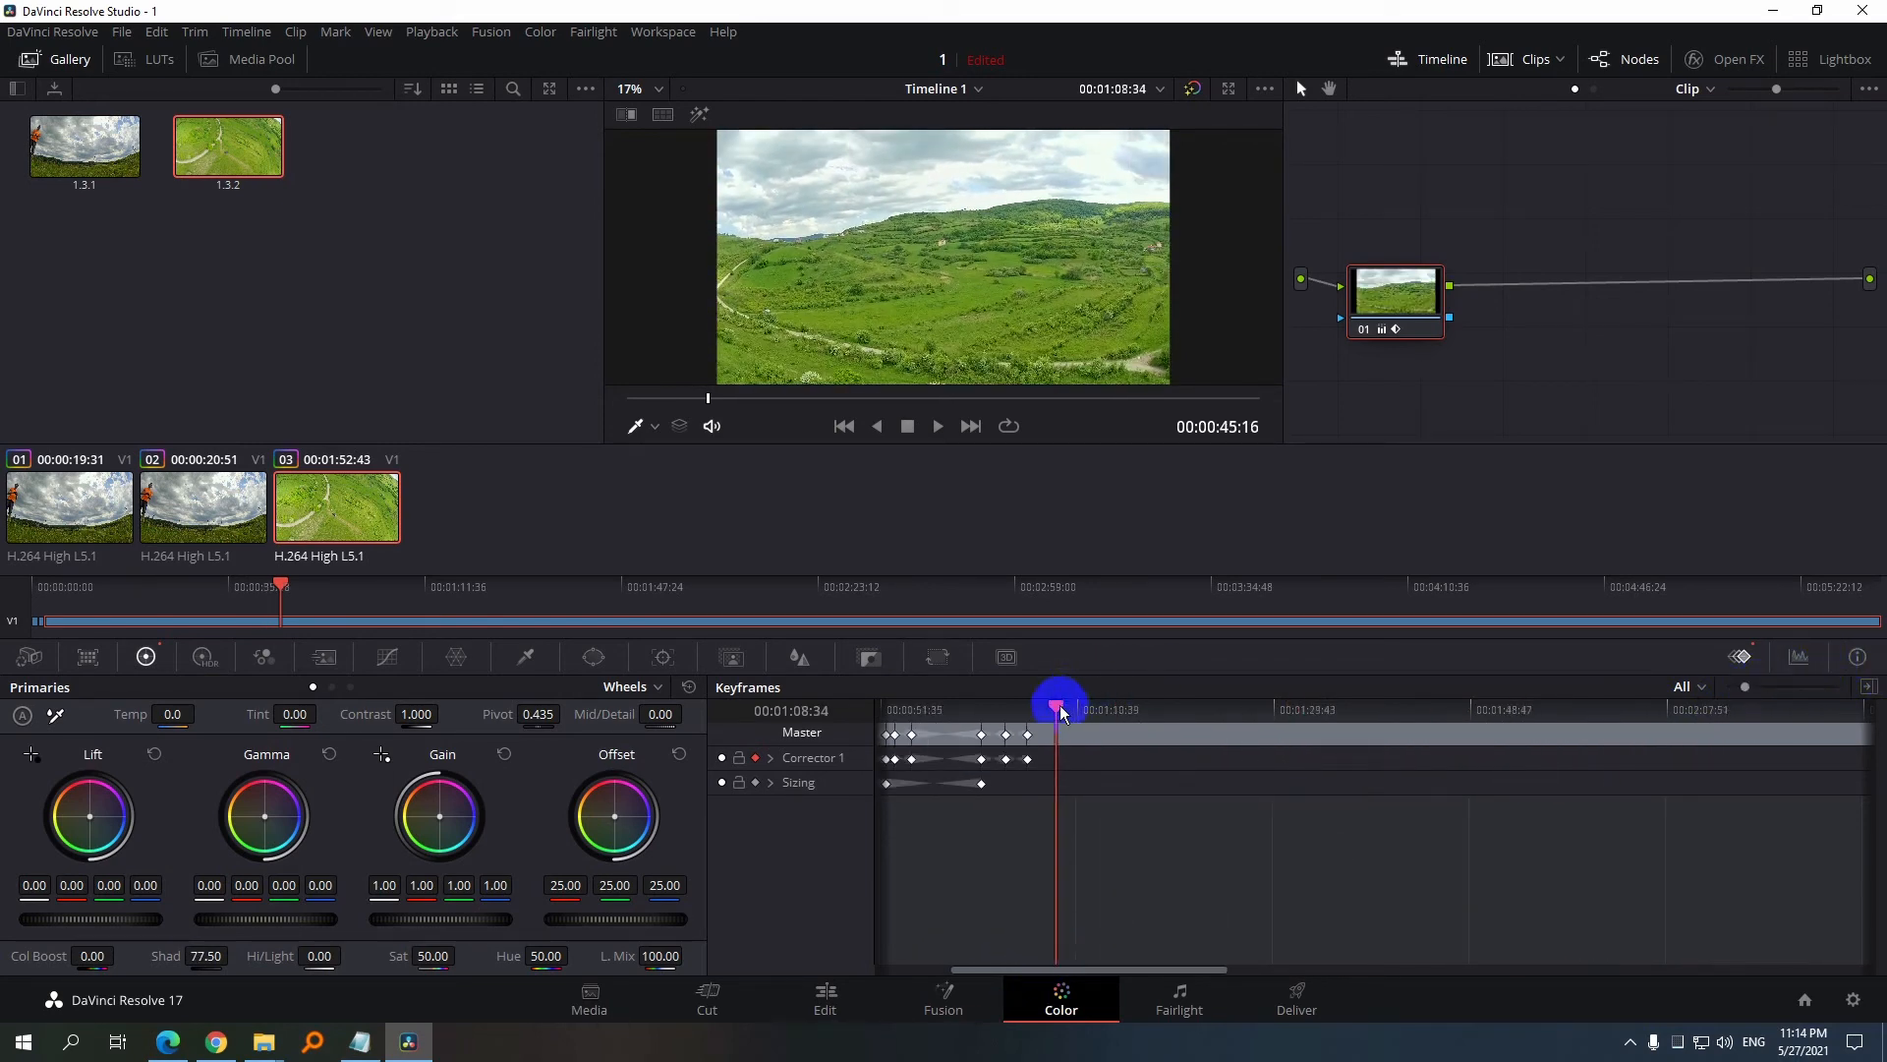
pyautogui.moveTo(1059, 704); pyautogui.dragTo(1148, 706)
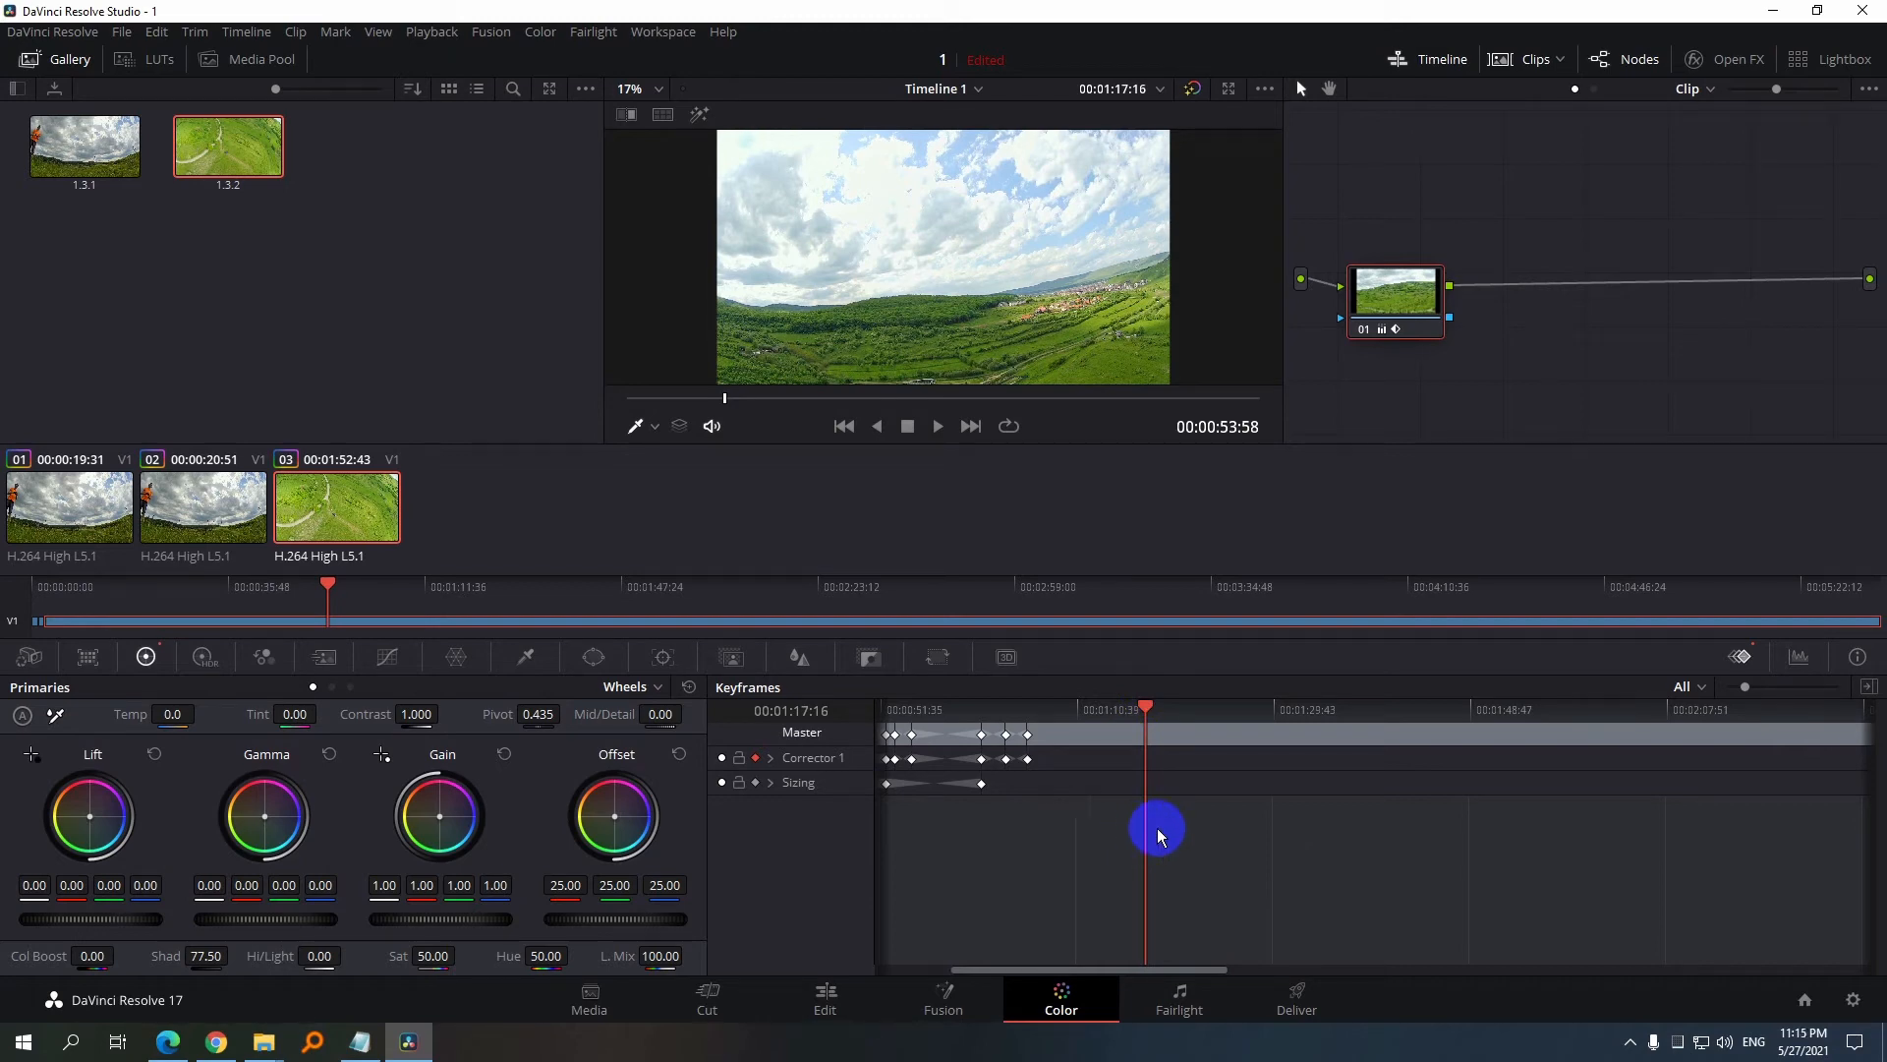
pyautogui.hotkey('ctrl', '[')
# Set the third clip's Shadows to 100 and master Gamma to 0.16 at 00:01:17:56
pyautogui.moveTo(1147, 706); pyautogui.dragTo(1155, 707)
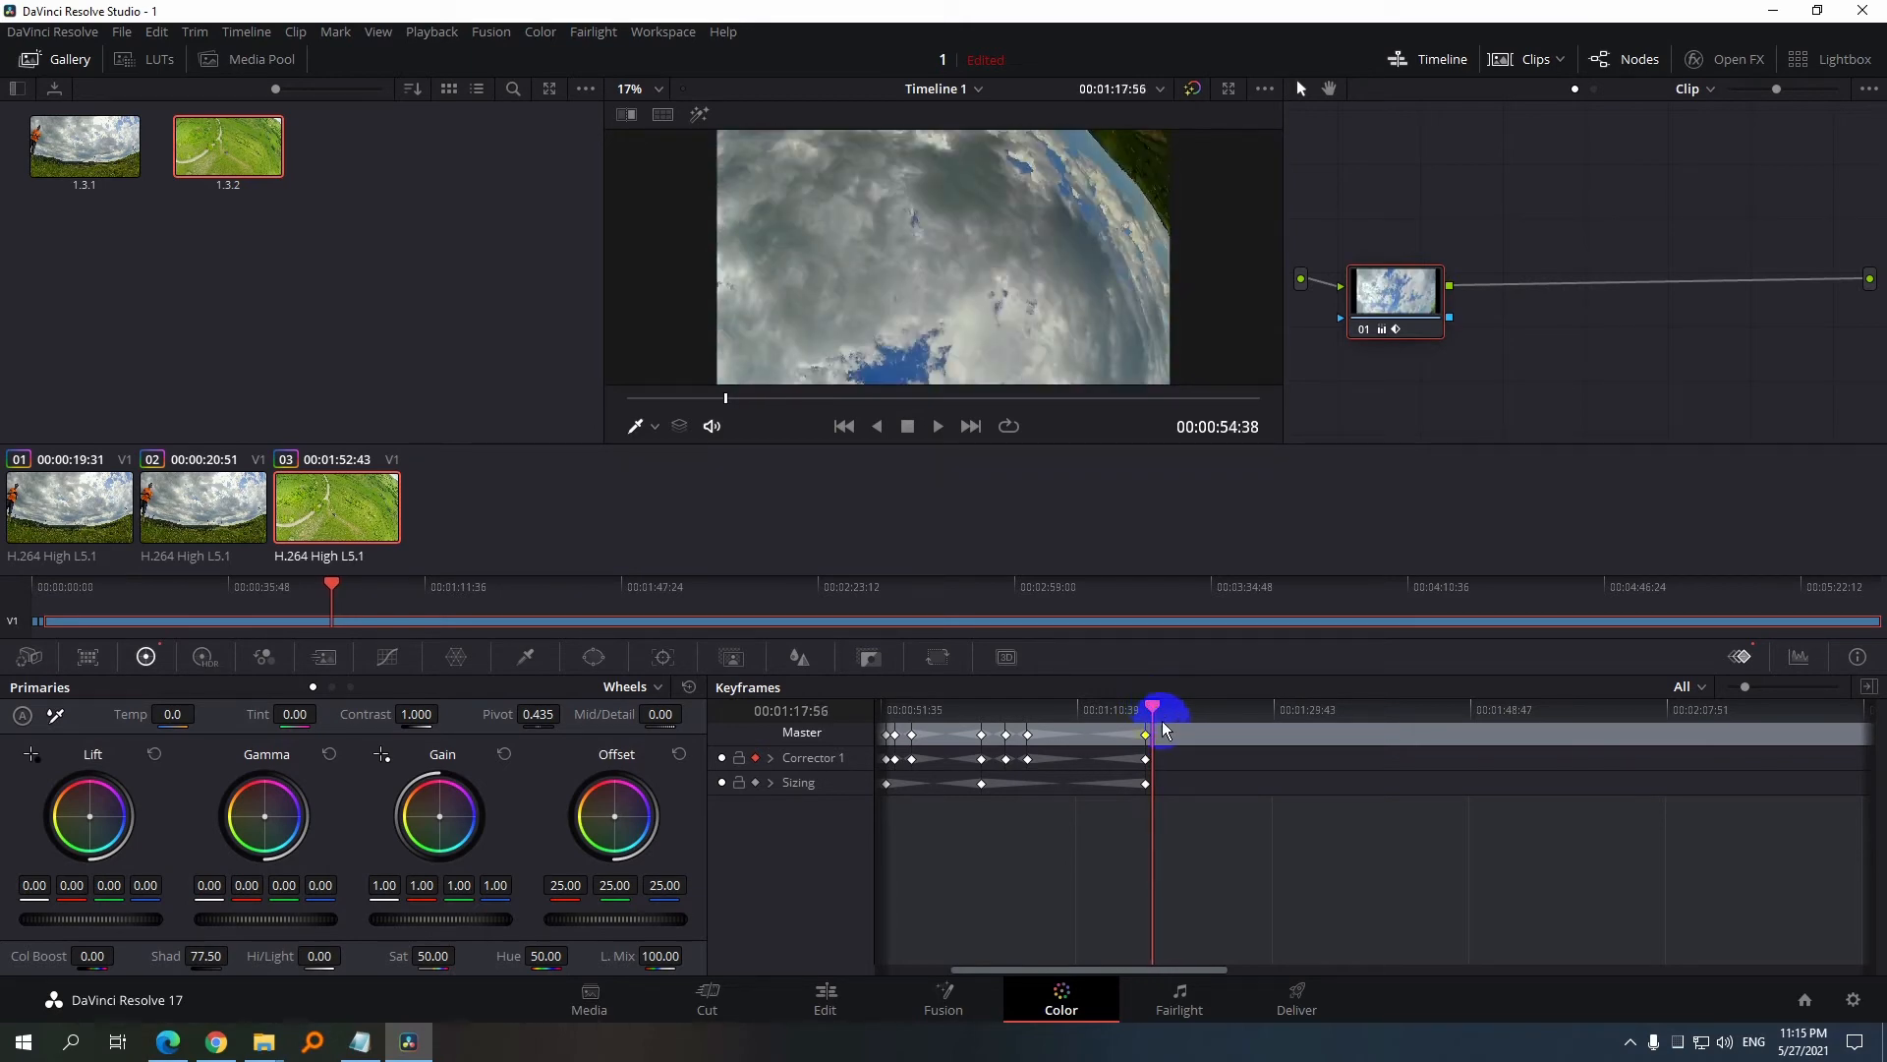
pyautogui.moveTo(201, 956); pyautogui.dragTo(334, 945)
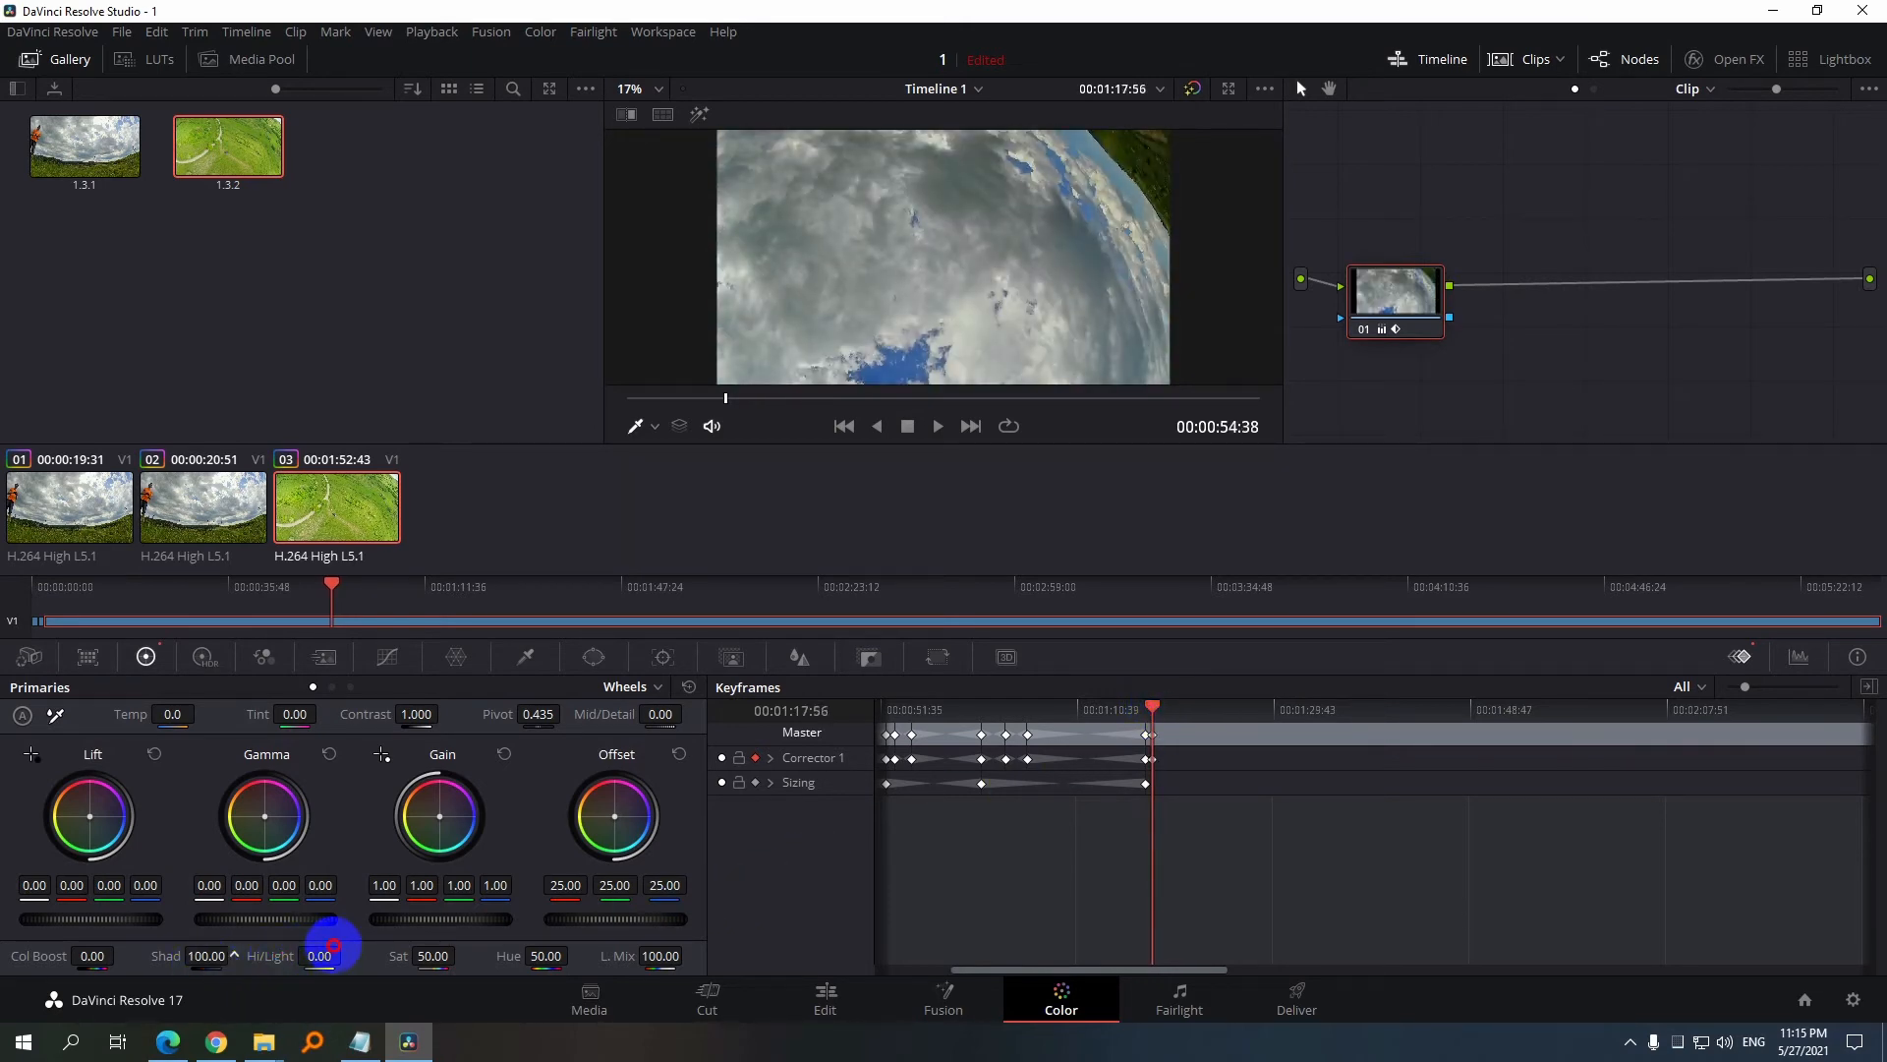
pyautogui.moveTo(211, 887)
pyautogui.mouseDown()
pyautogui.moveTo(315, 885)
pyautogui.moveTo(217, 893)
pyautogui.mouseUp()
pyautogui.click(1148, 734)
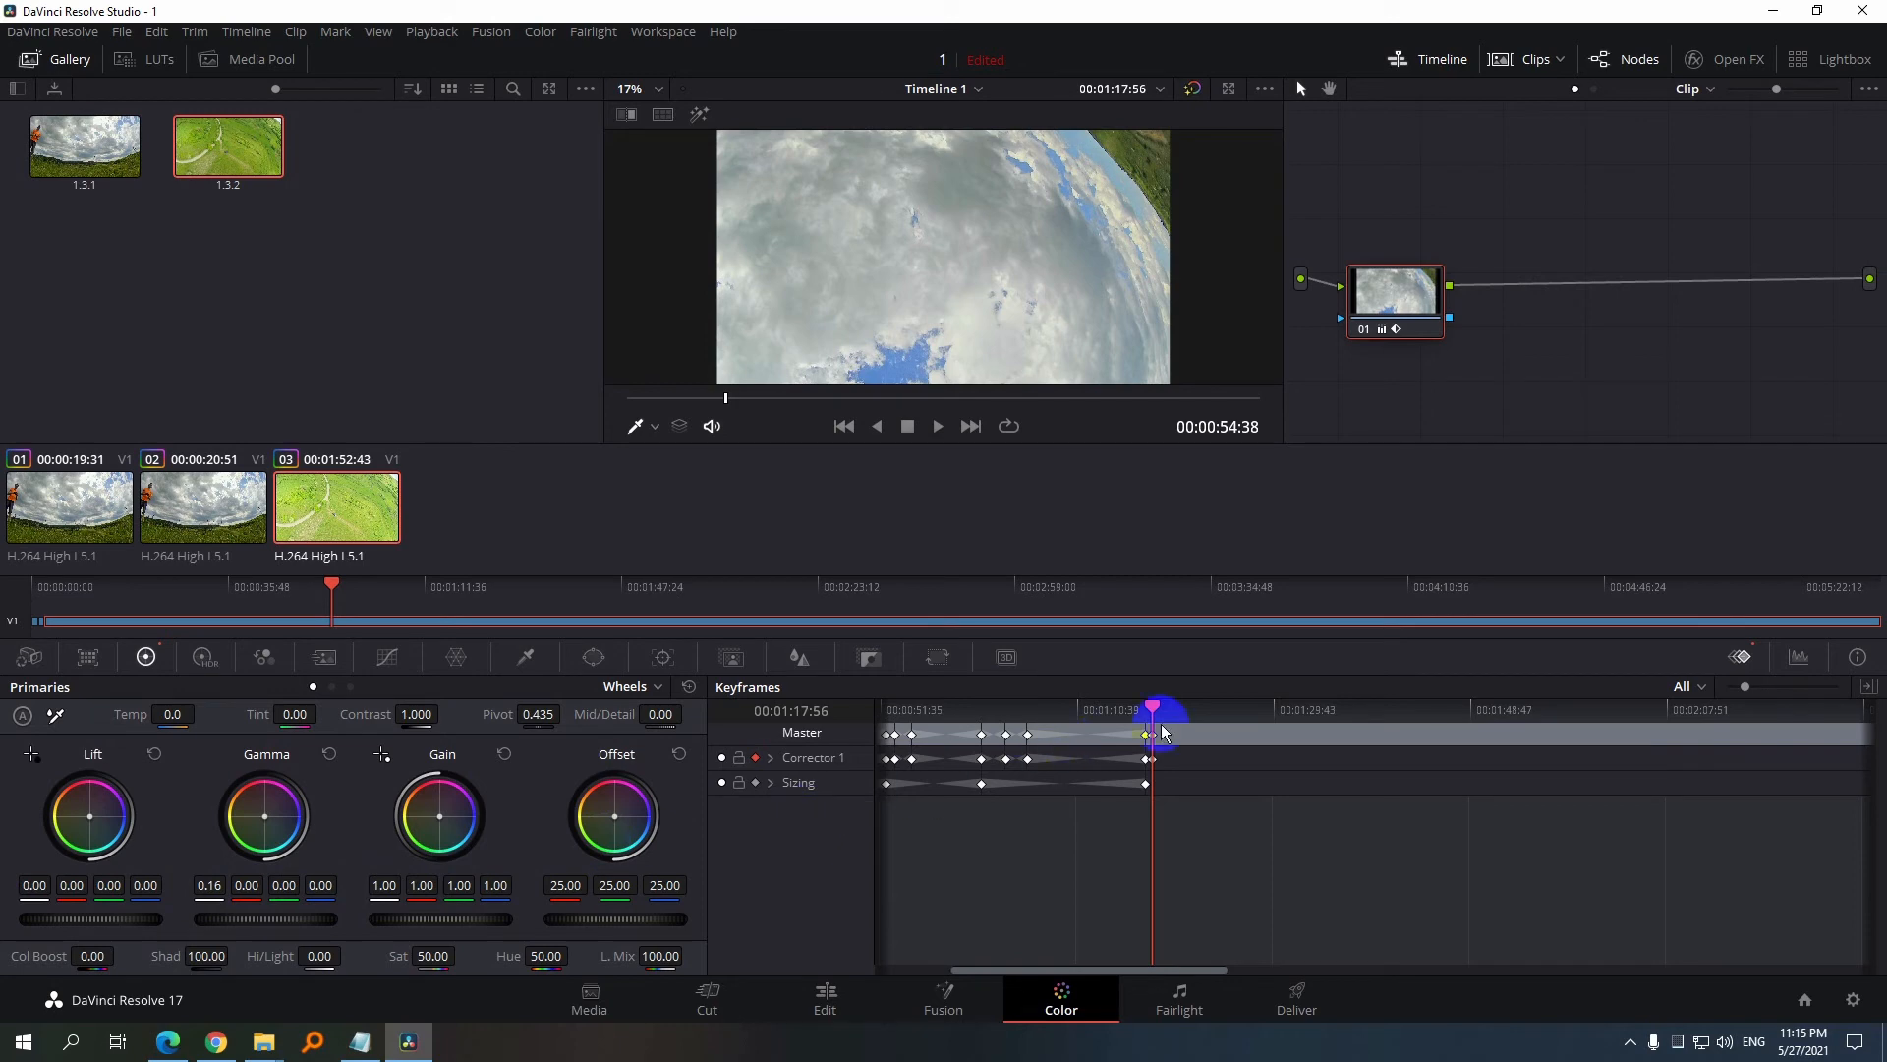
# Set the third clip's master Gamma to 0 at 00:01:18:42
pyautogui.moveTo(1748, 687); pyautogui.dragTo(1767, 686)
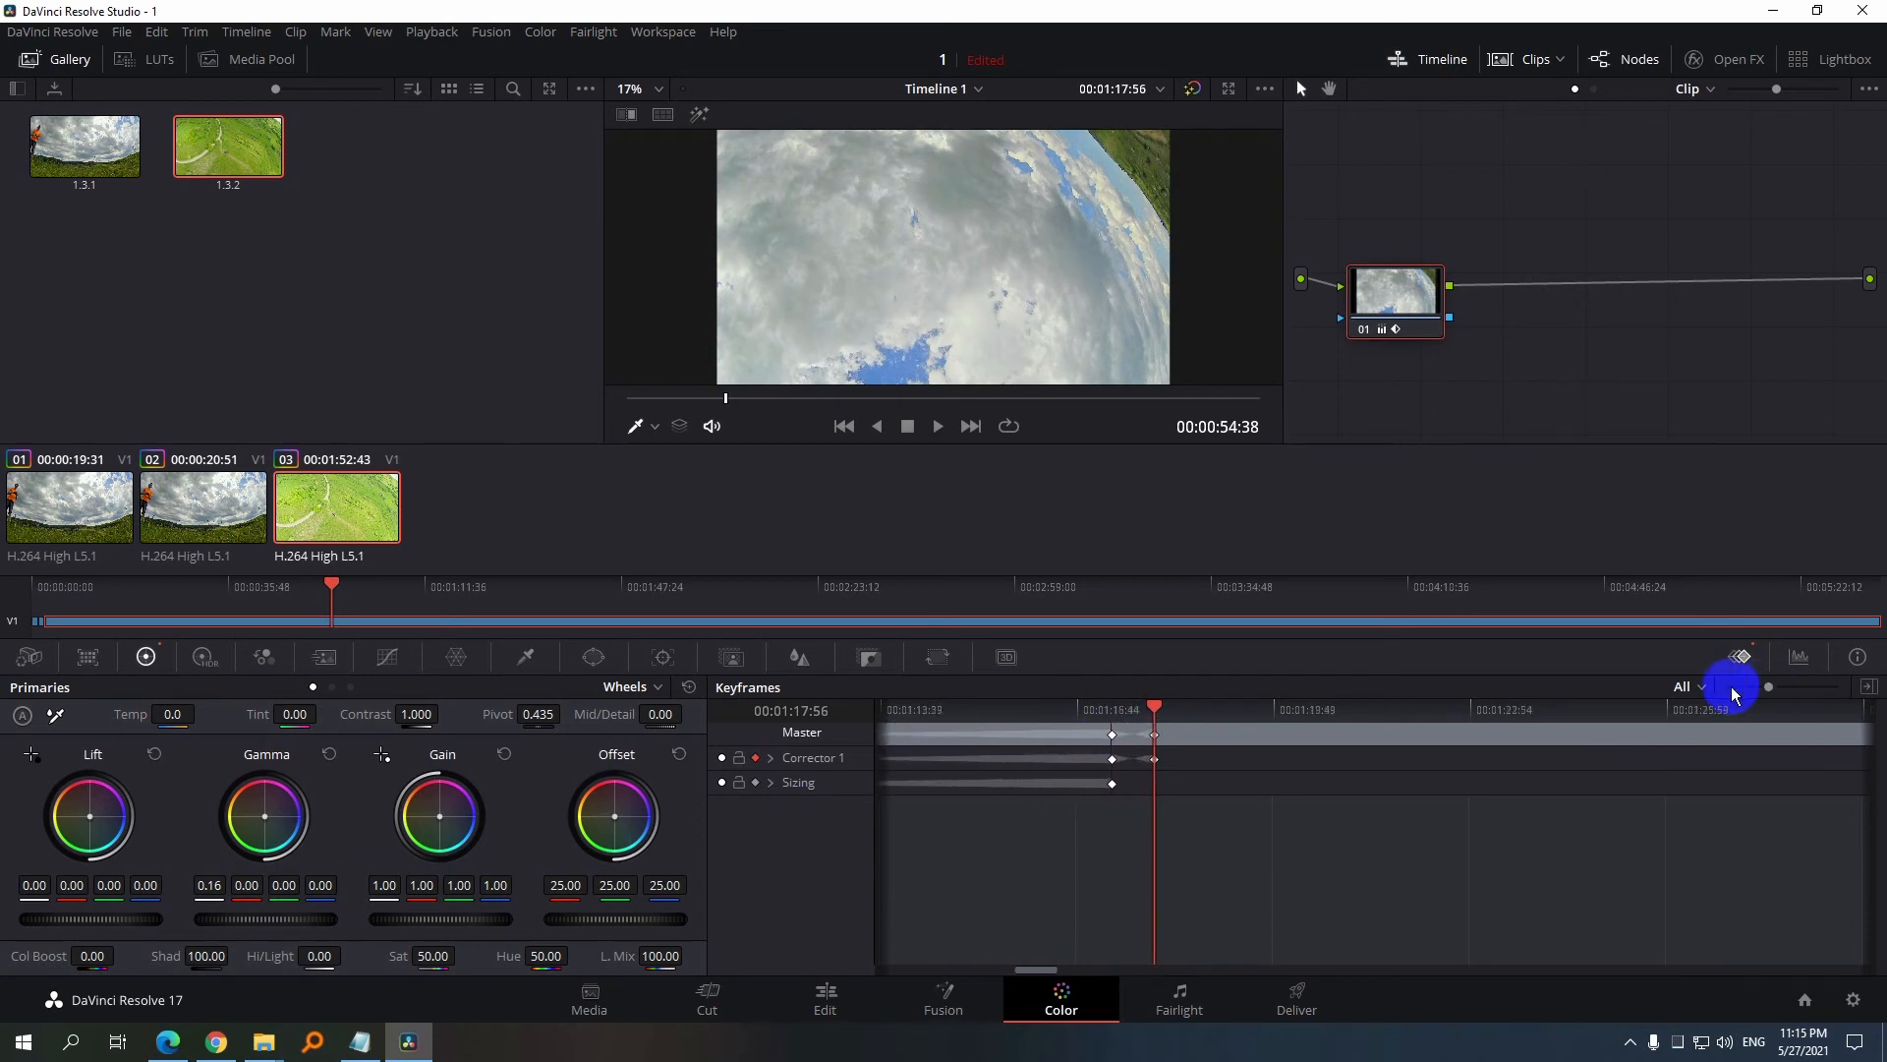
pyautogui.moveTo(1189, 709)
pyautogui.mouseDown()
pyautogui.moveTo(1166, 706)
pyautogui.moveTo(1201, 705)
pyautogui.mouseUp()
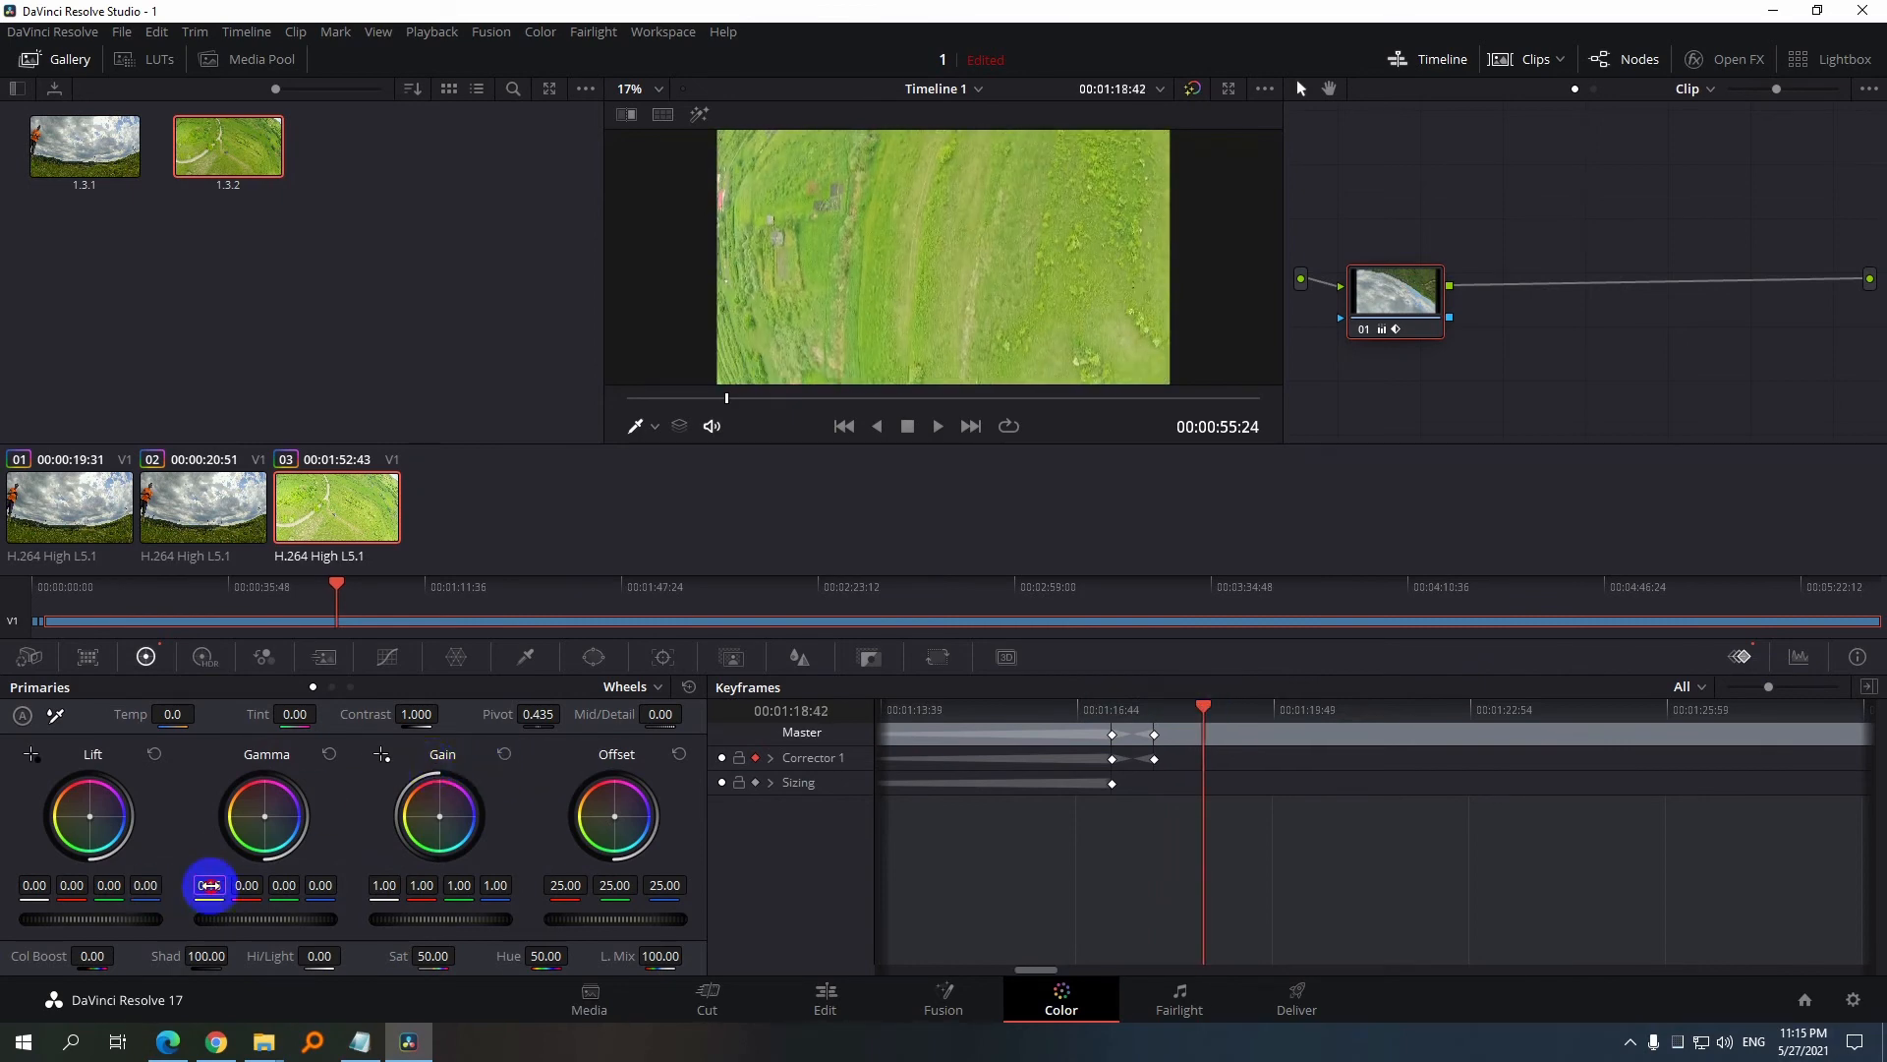
pyautogui.write('0')
pyautogui.press('Return')
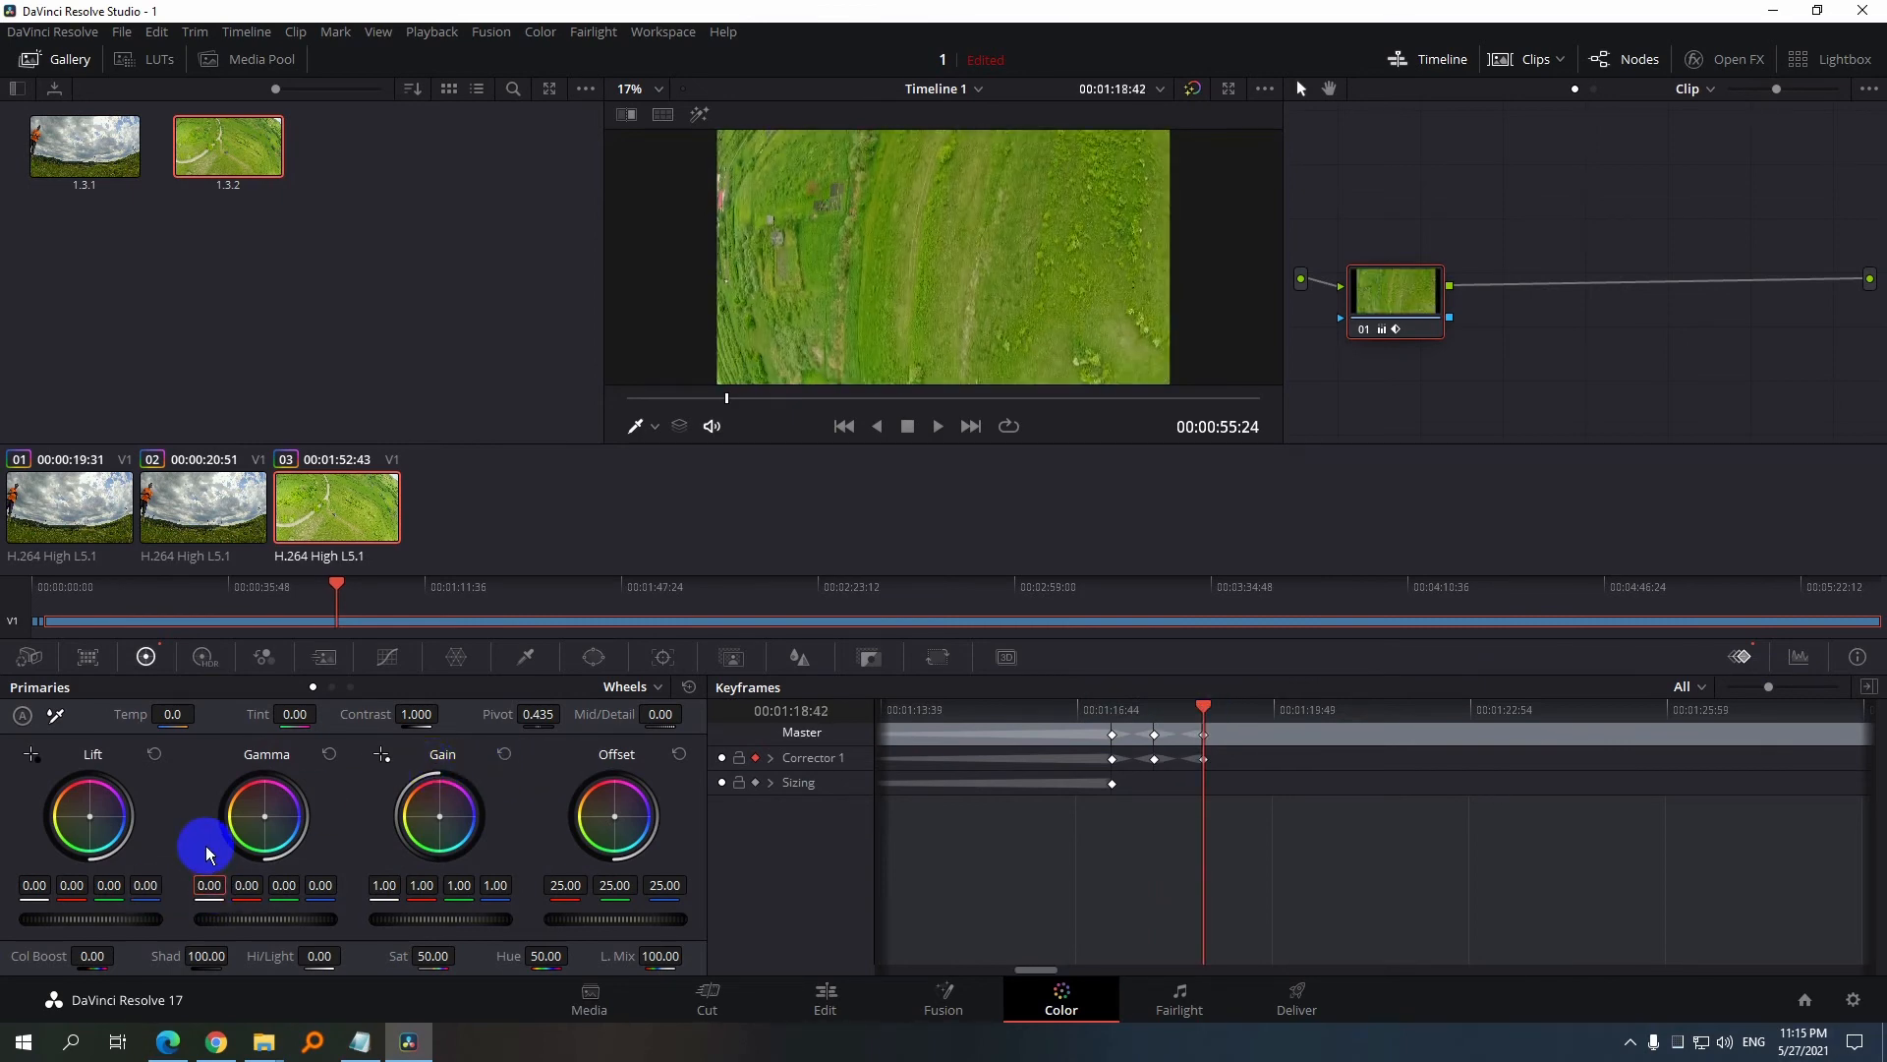
# Raise the third clip's master Gamma to 0.26 at the 00:01:17:56 keyframe
pyautogui.moveTo(1205, 723)
pyautogui.mouseDown()
pyautogui.moveTo(1163, 708)
pyautogui.moveTo(1195, 708)
pyautogui.mouseUp()
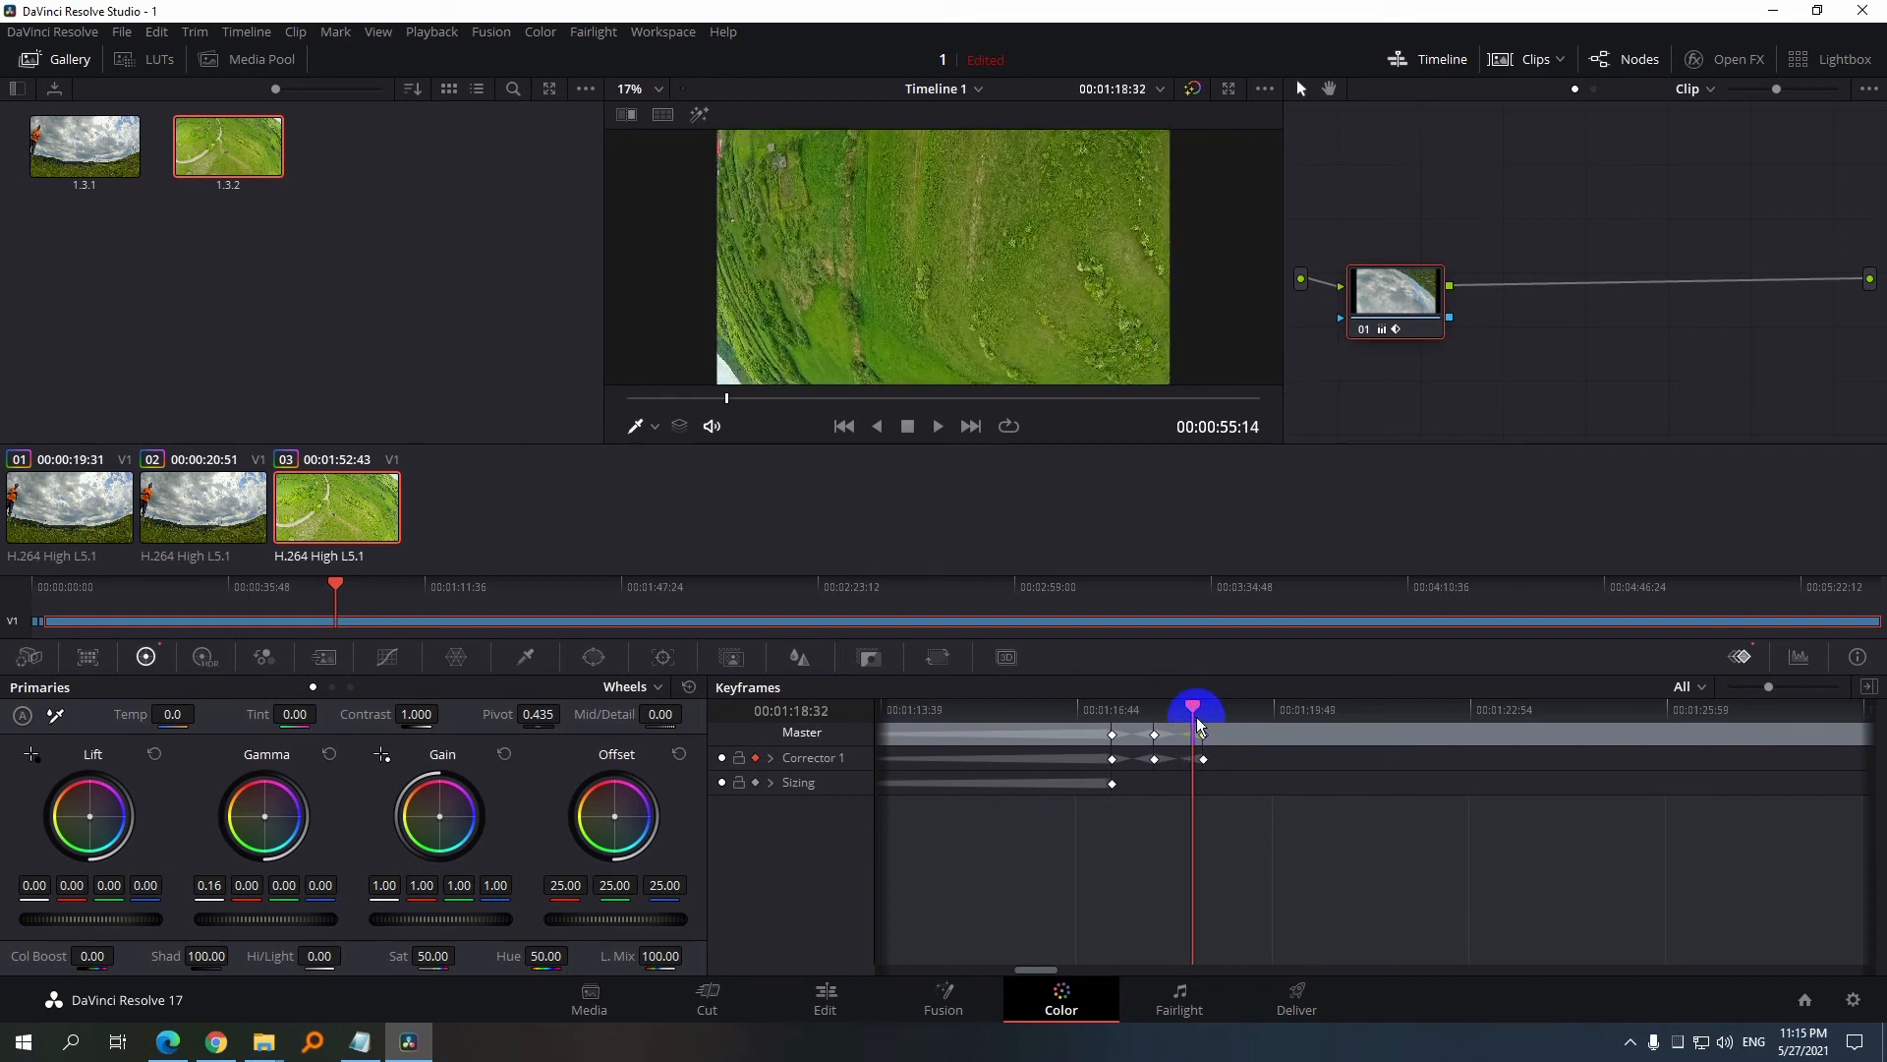
pyautogui.press('[')
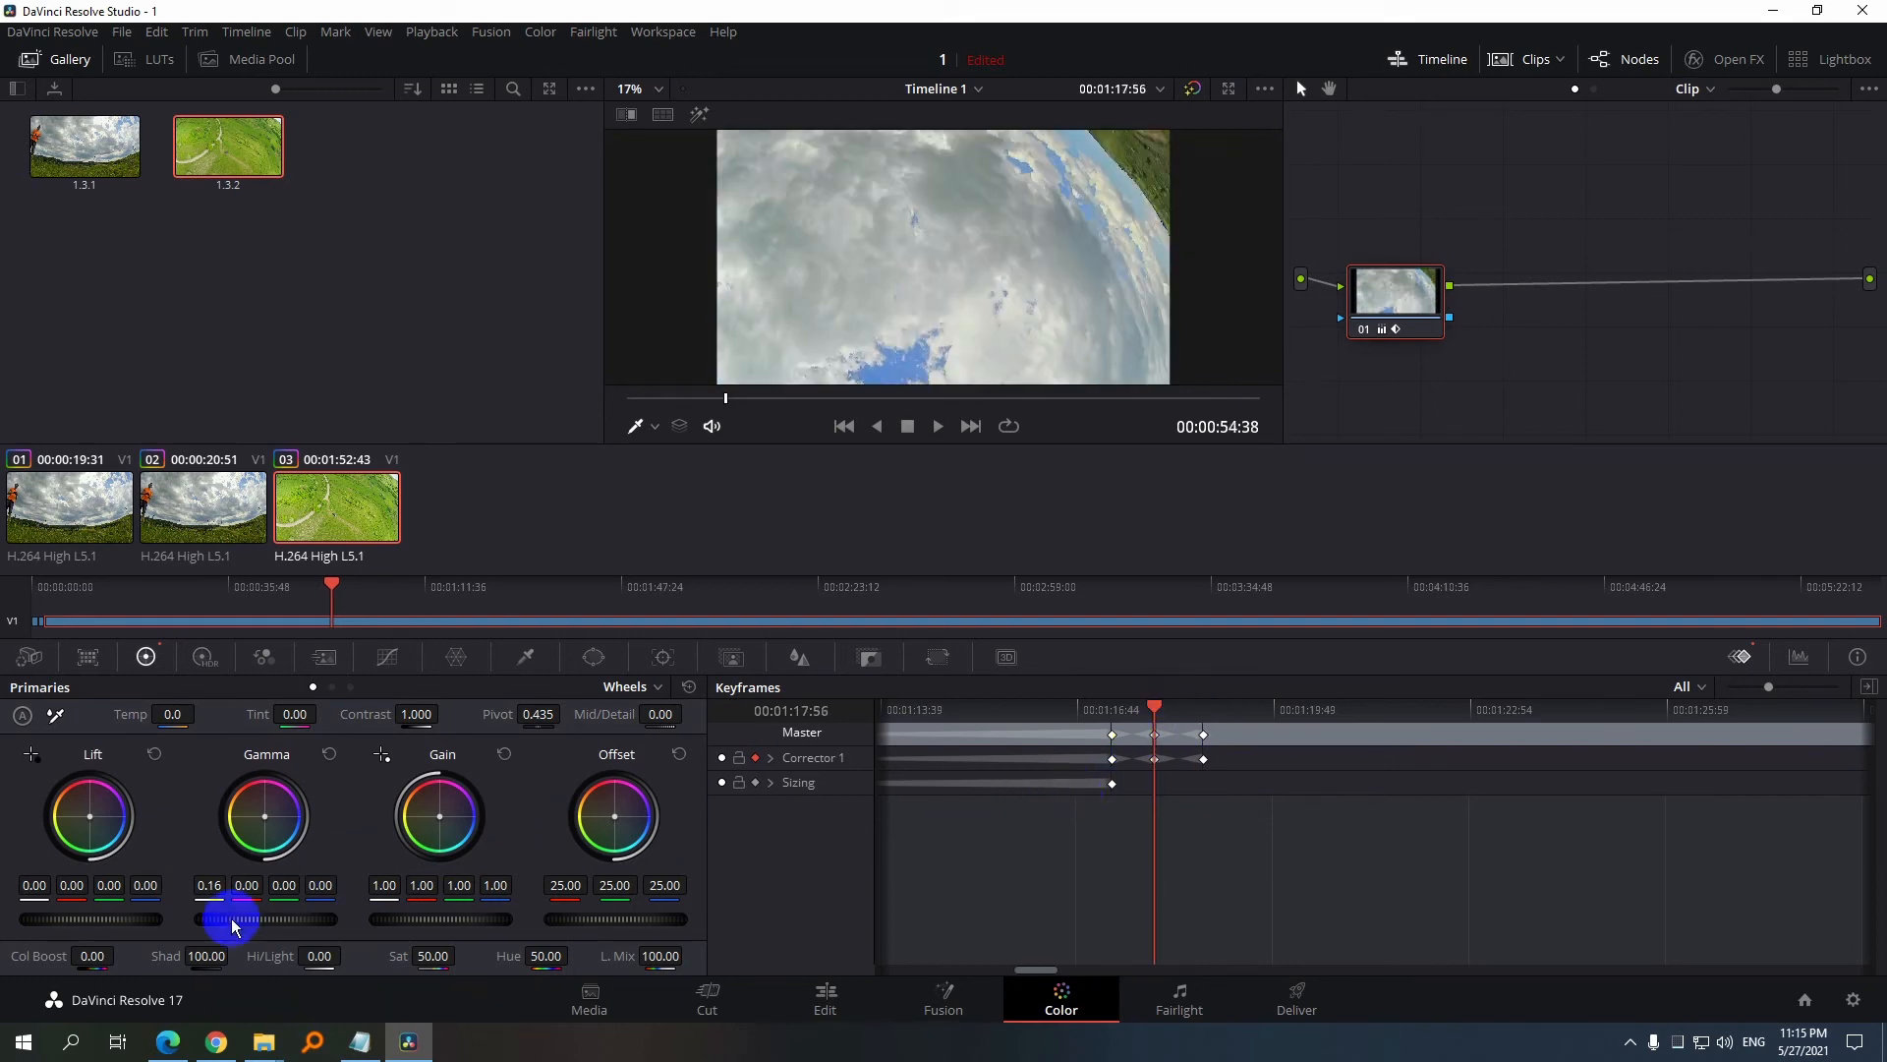
pyautogui.moveTo(256, 888); pyautogui.dragTo(421, 865)
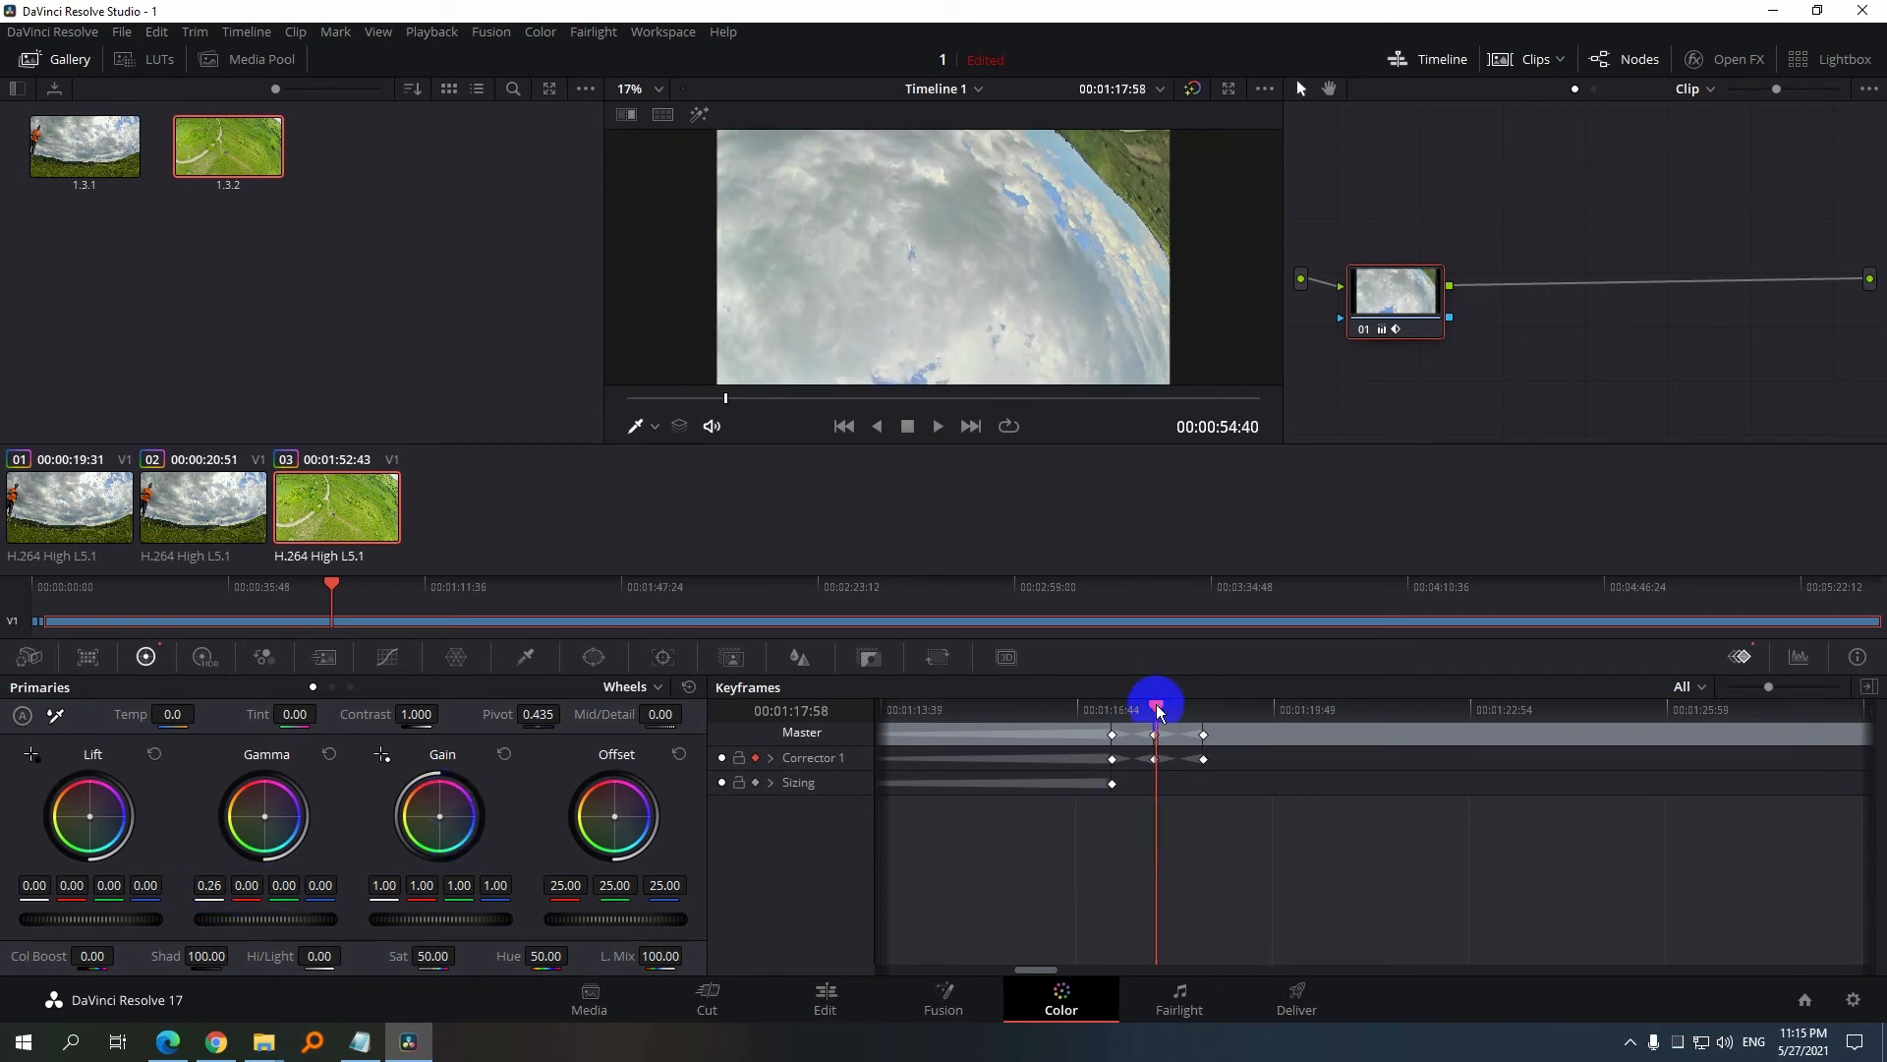
# Set the third clip's Shadows to 36.50 at 00:01:16:37, ahead of the flip keyframes
pyautogui.press(']')
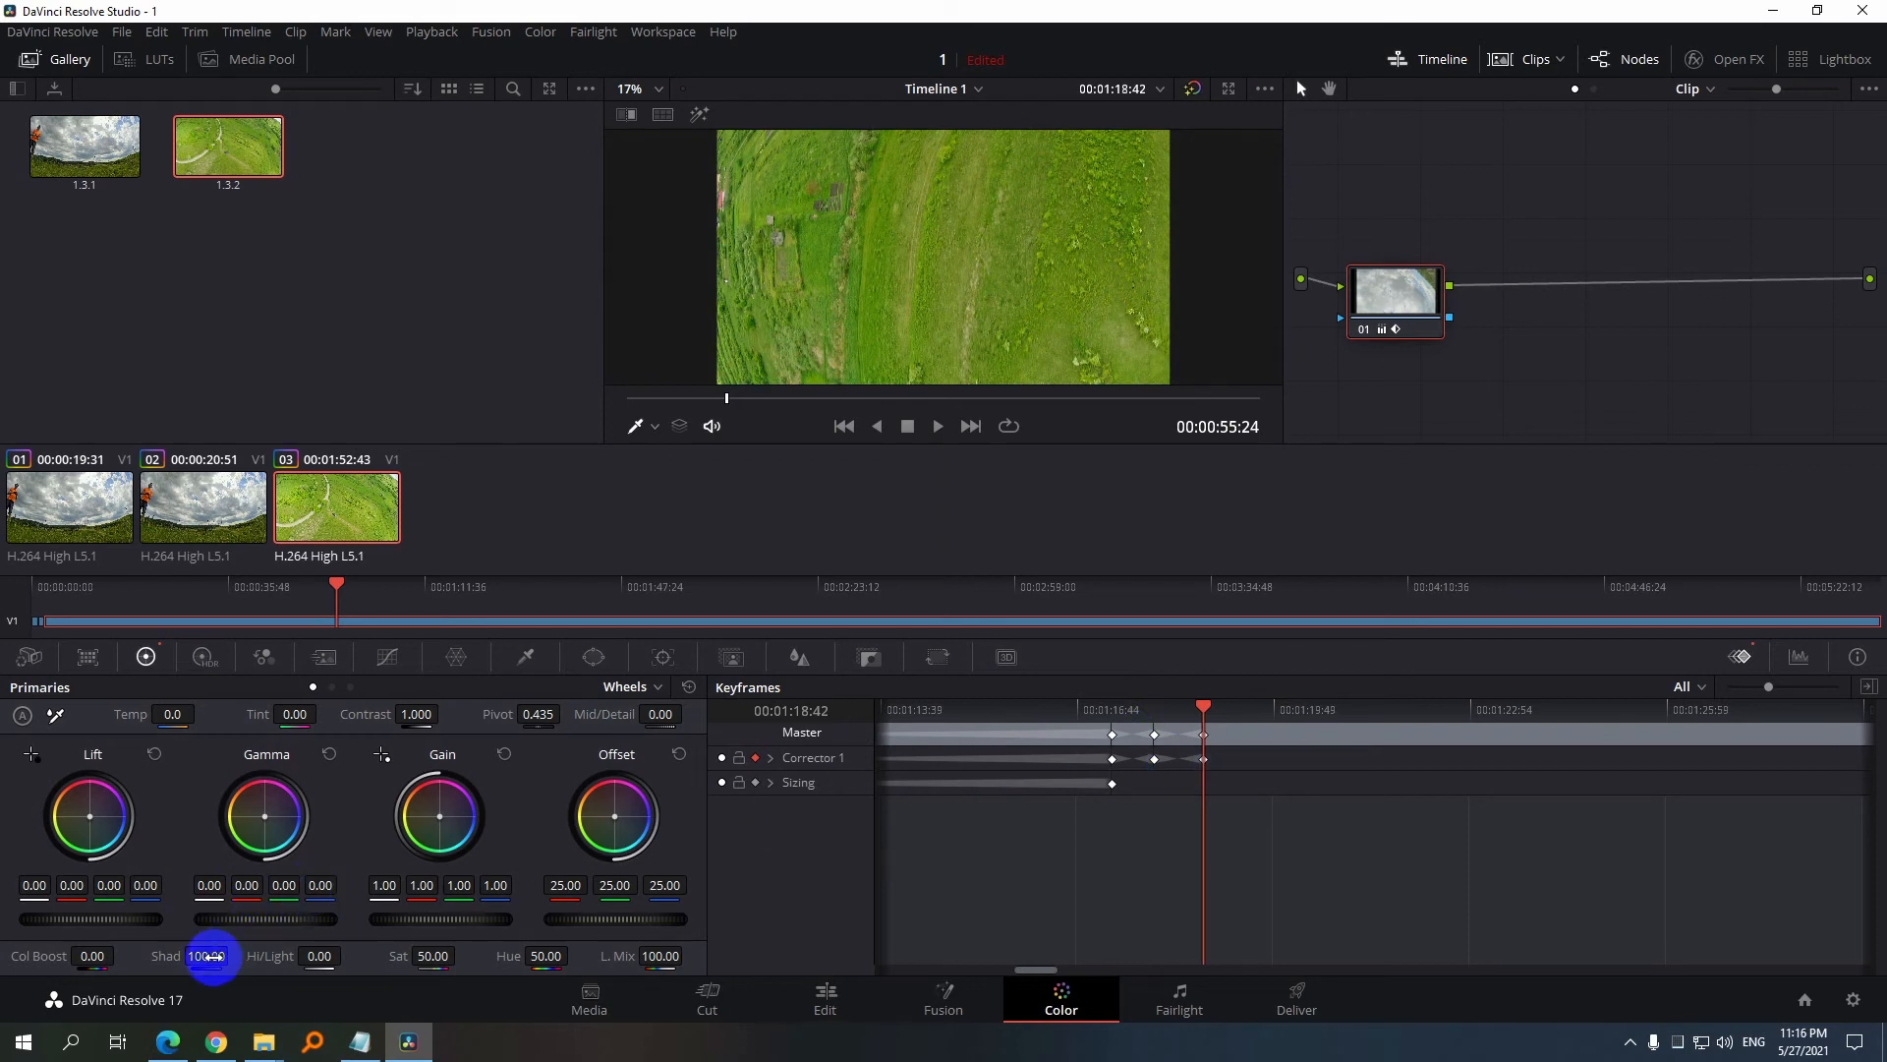
pyautogui.moveTo(1202, 704); pyautogui.dragTo(1074, 704)
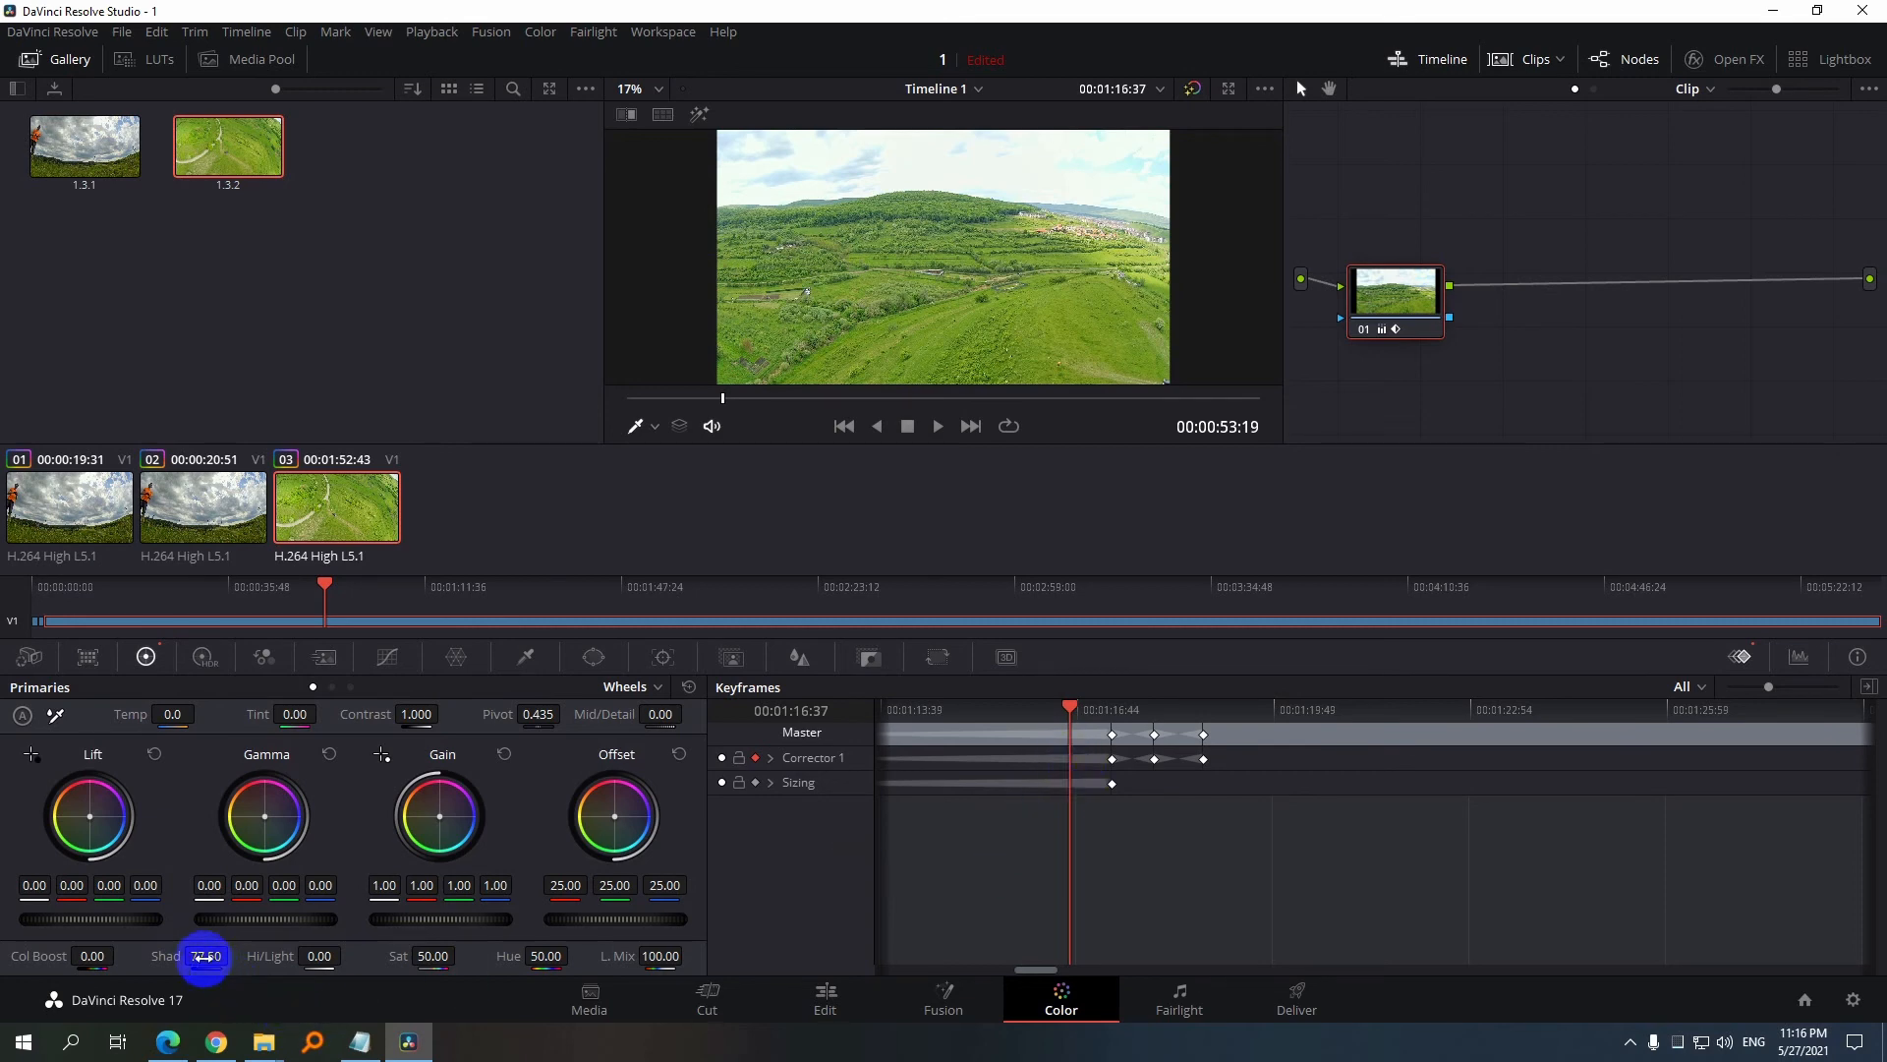
pyautogui.moveTo(204, 955); pyautogui.dragTo(118, 944)
# Set the third clip's Shadows to 18.00 at 00:01:19:17 and adjust Shadows at 00:01:20:16 as well
pyautogui.moveTo(1013, 706); pyautogui.dragTo(1244, 737)
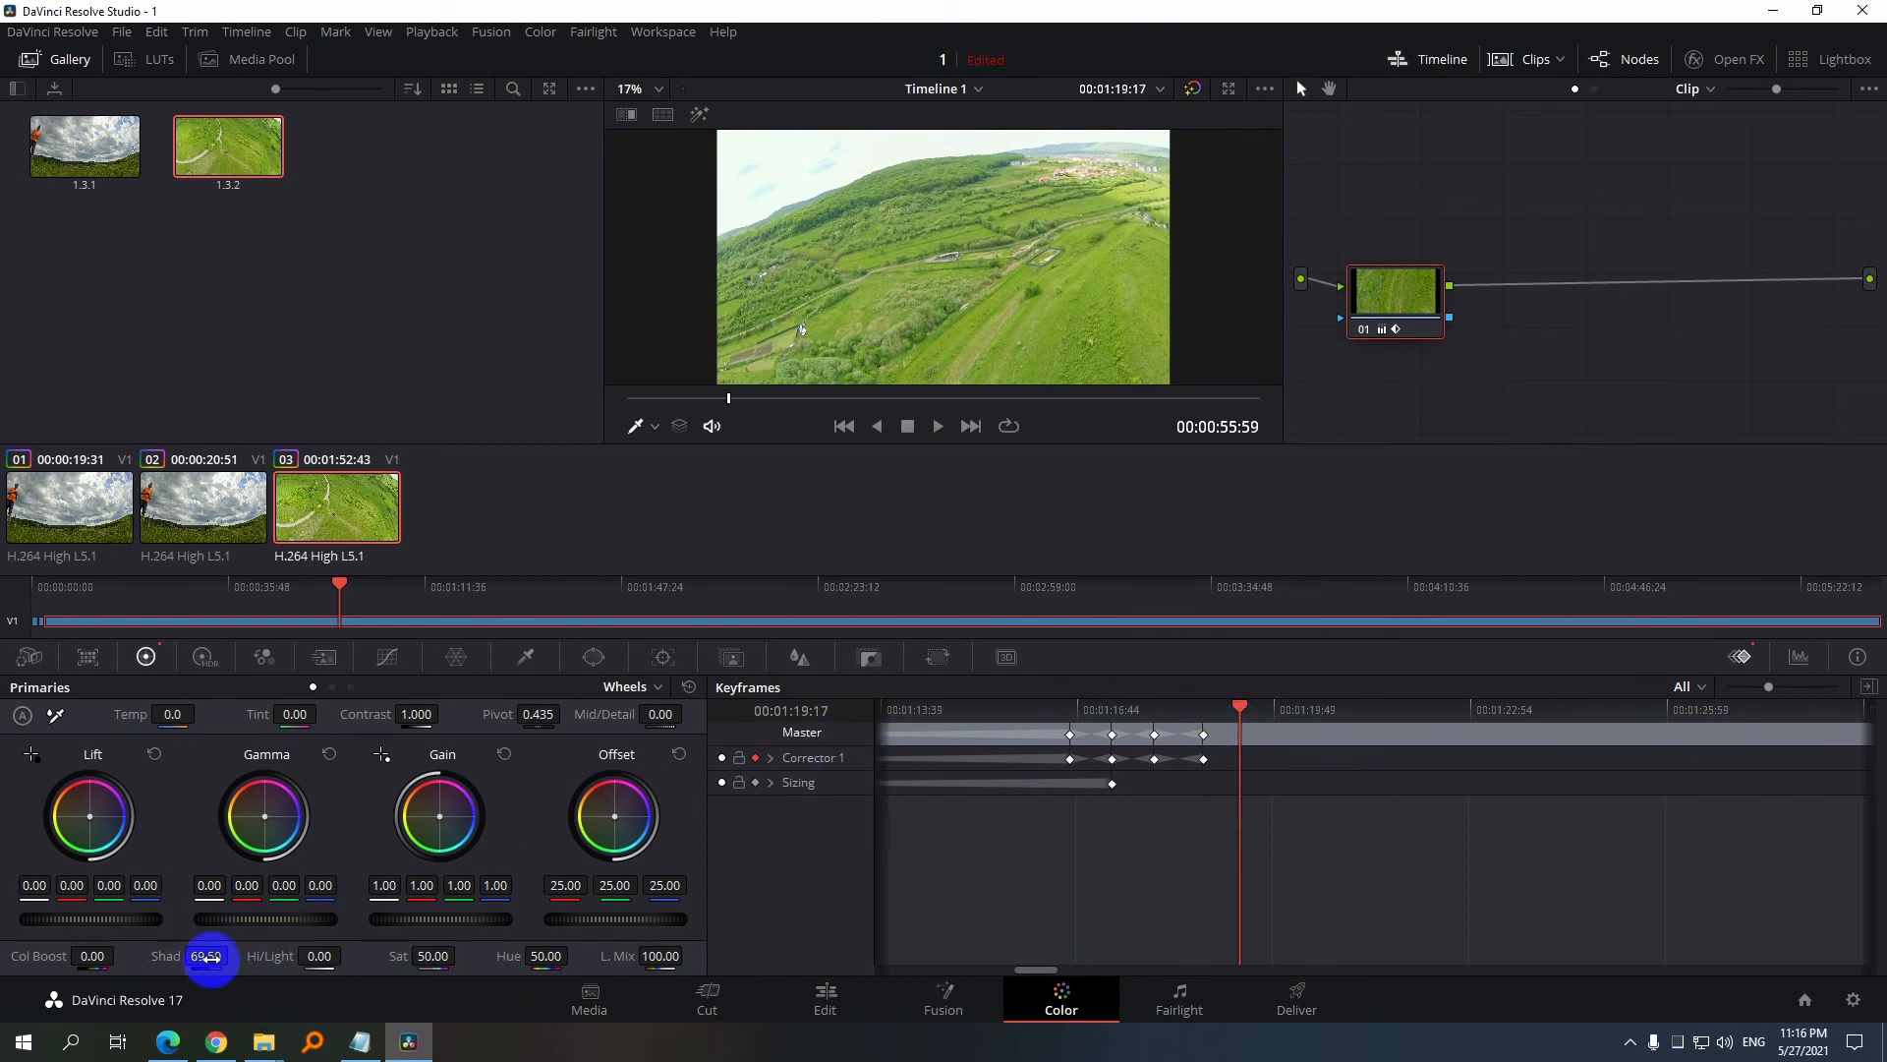
pyautogui.moveTo(208, 955)
pyautogui.mouseDown()
pyautogui.moveTo(160, 958)
pyautogui.moveTo(206, 950)
pyautogui.mouseUp()
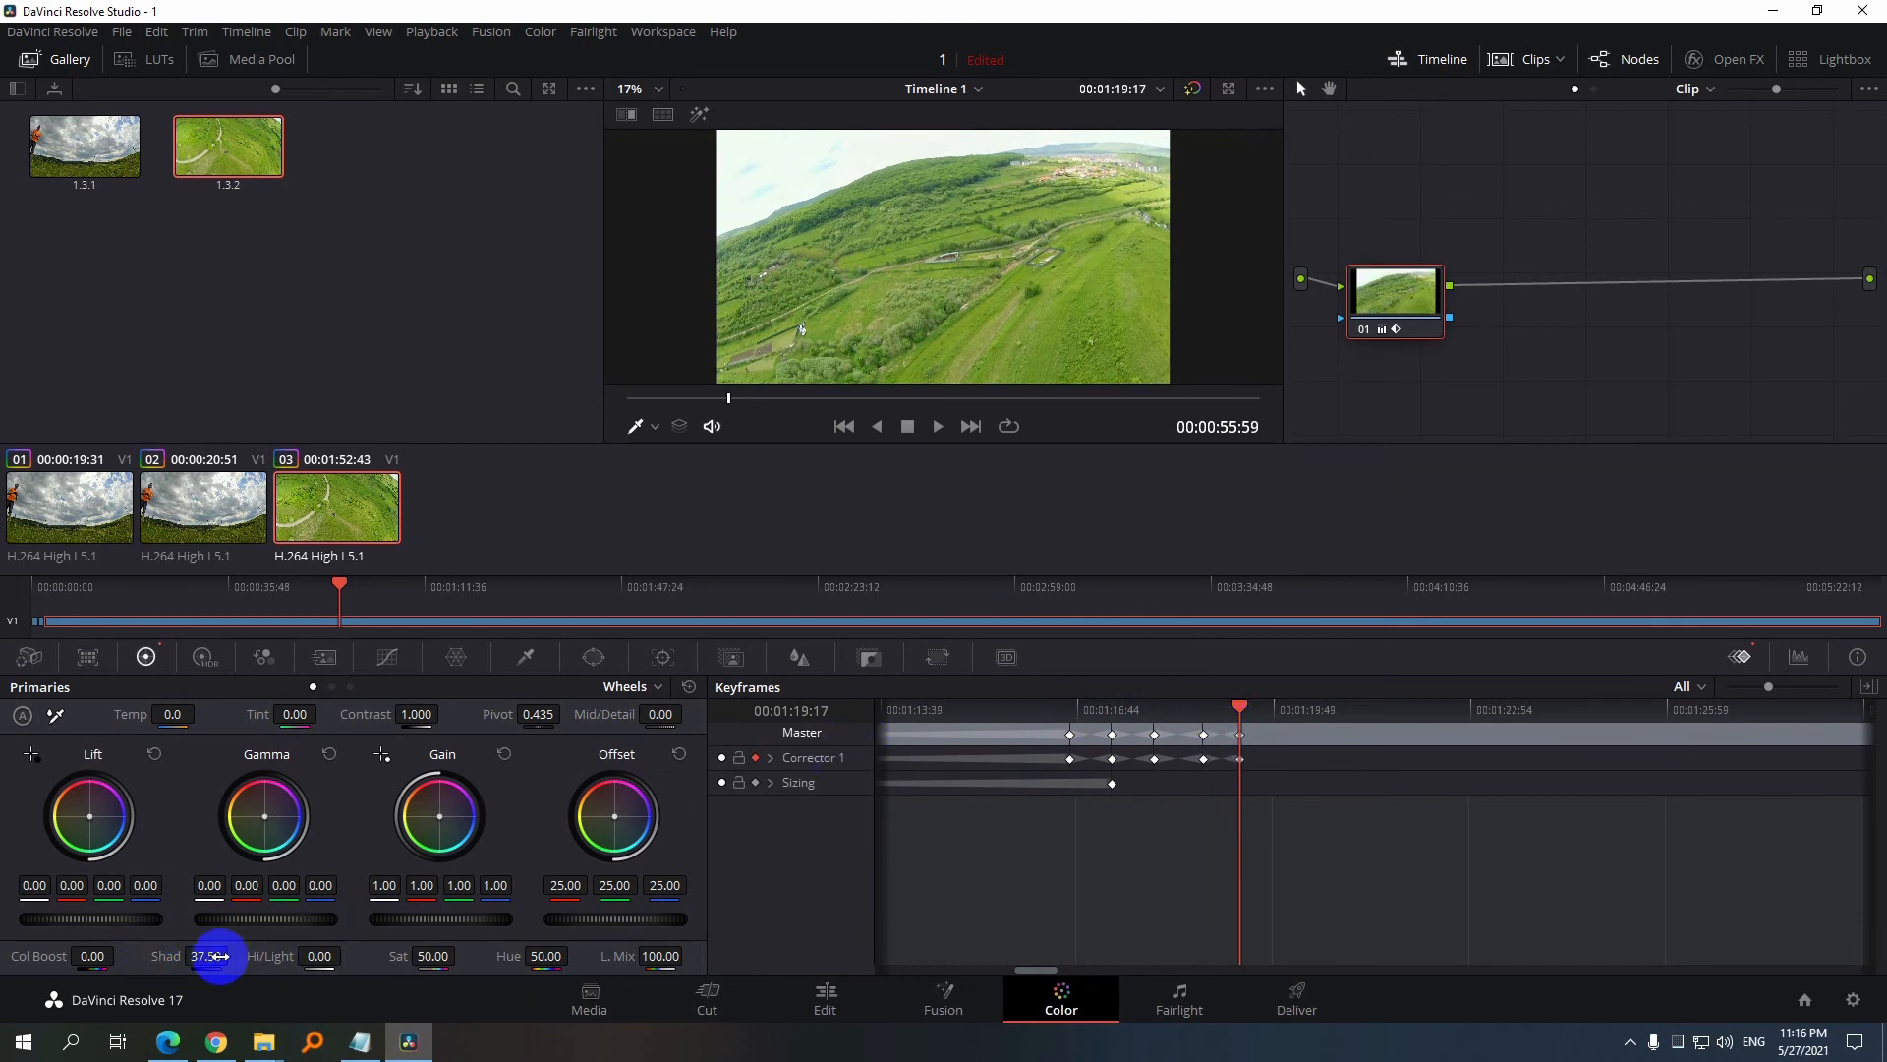
pyautogui.moveTo(1241, 707); pyautogui.dragTo(1305, 716)
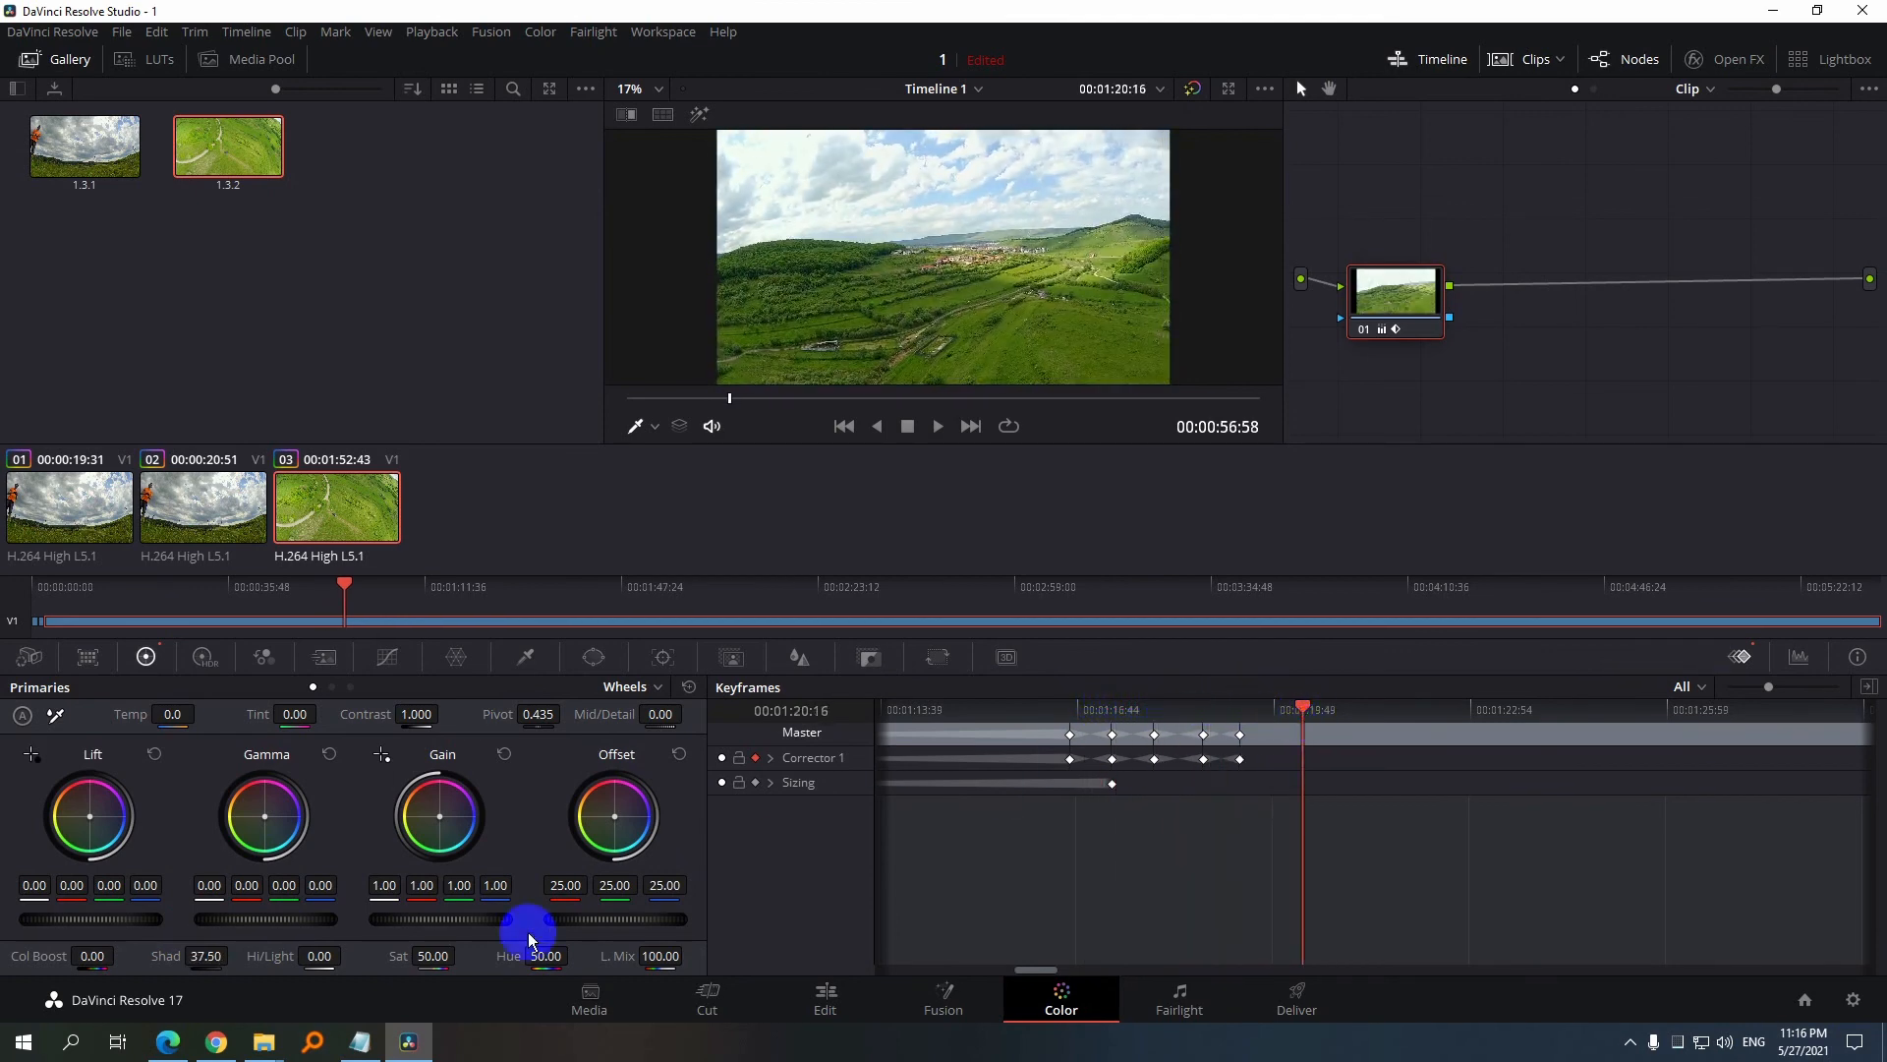
pyautogui.moveTo(169, 961); pyautogui.dragTo(228, 956)
pyautogui.moveTo(1303, 706); pyautogui.dragTo(1240, 756)
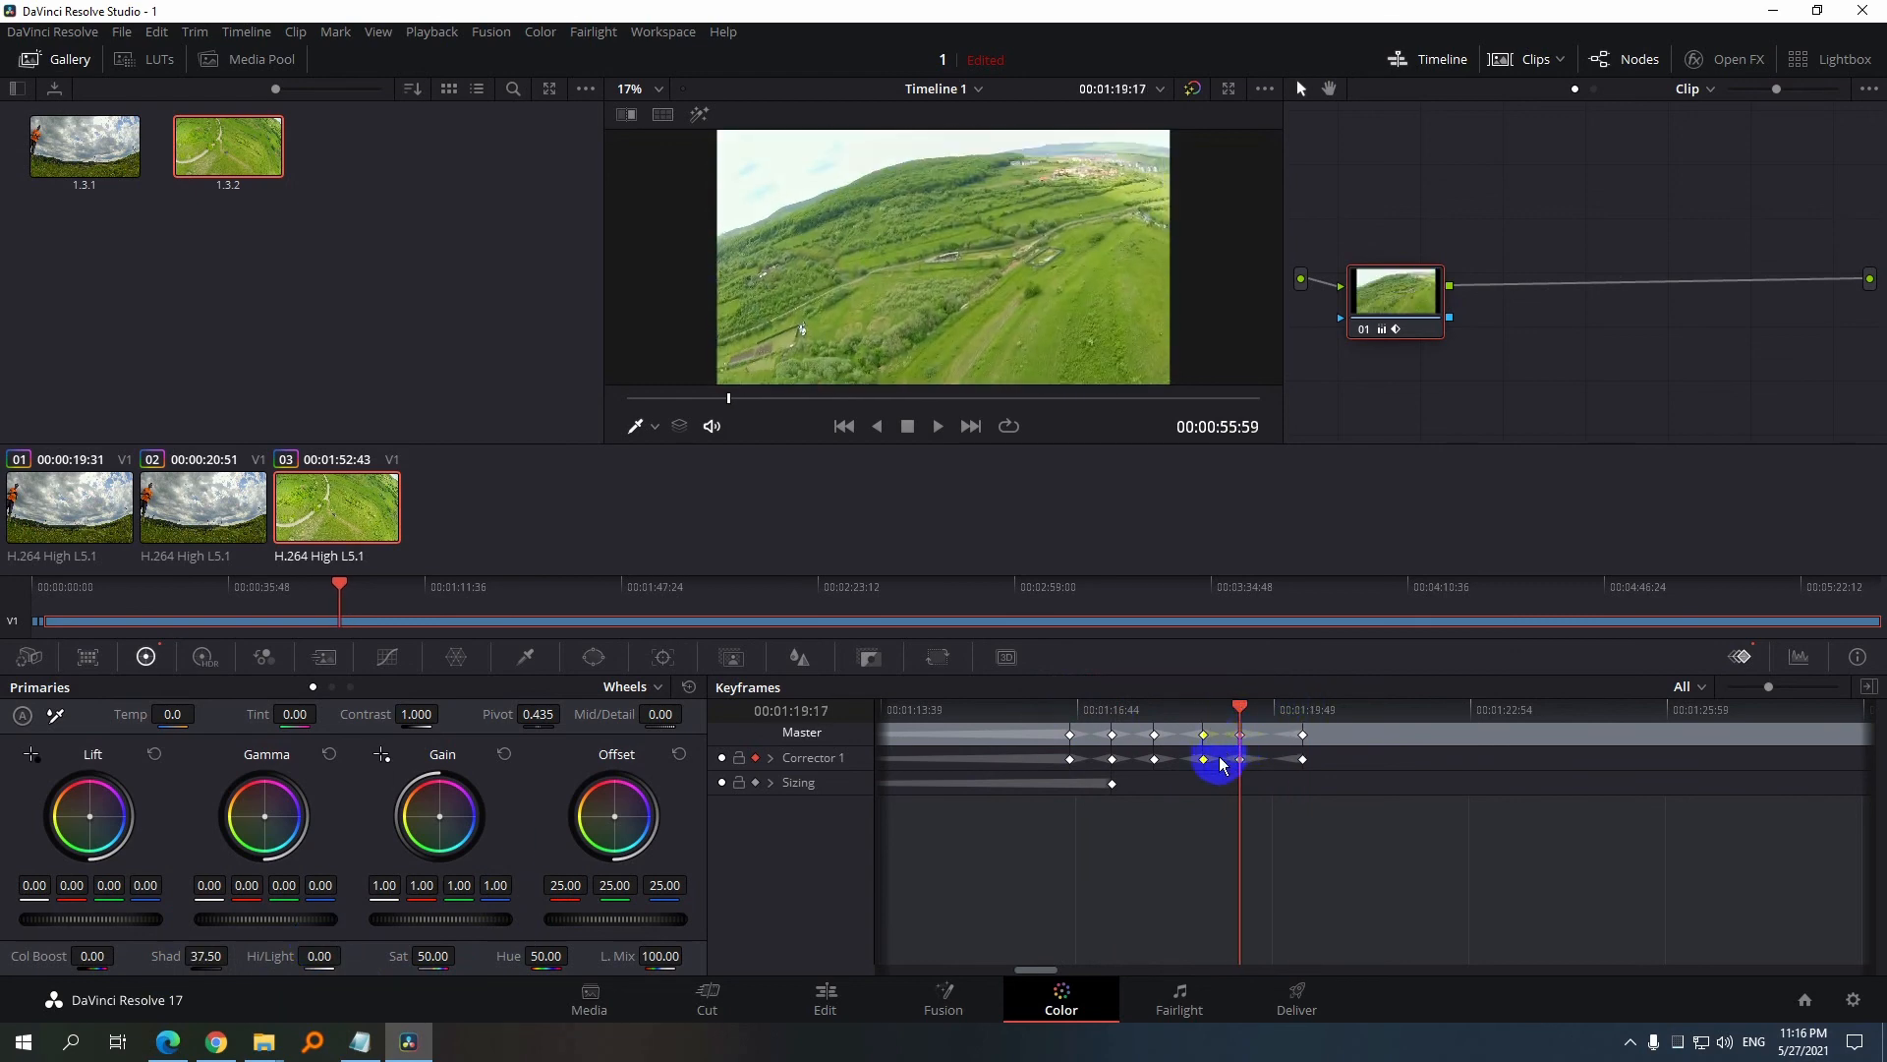
pyautogui.moveTo(221, 955); pyautogui.dragTo(154, 952)
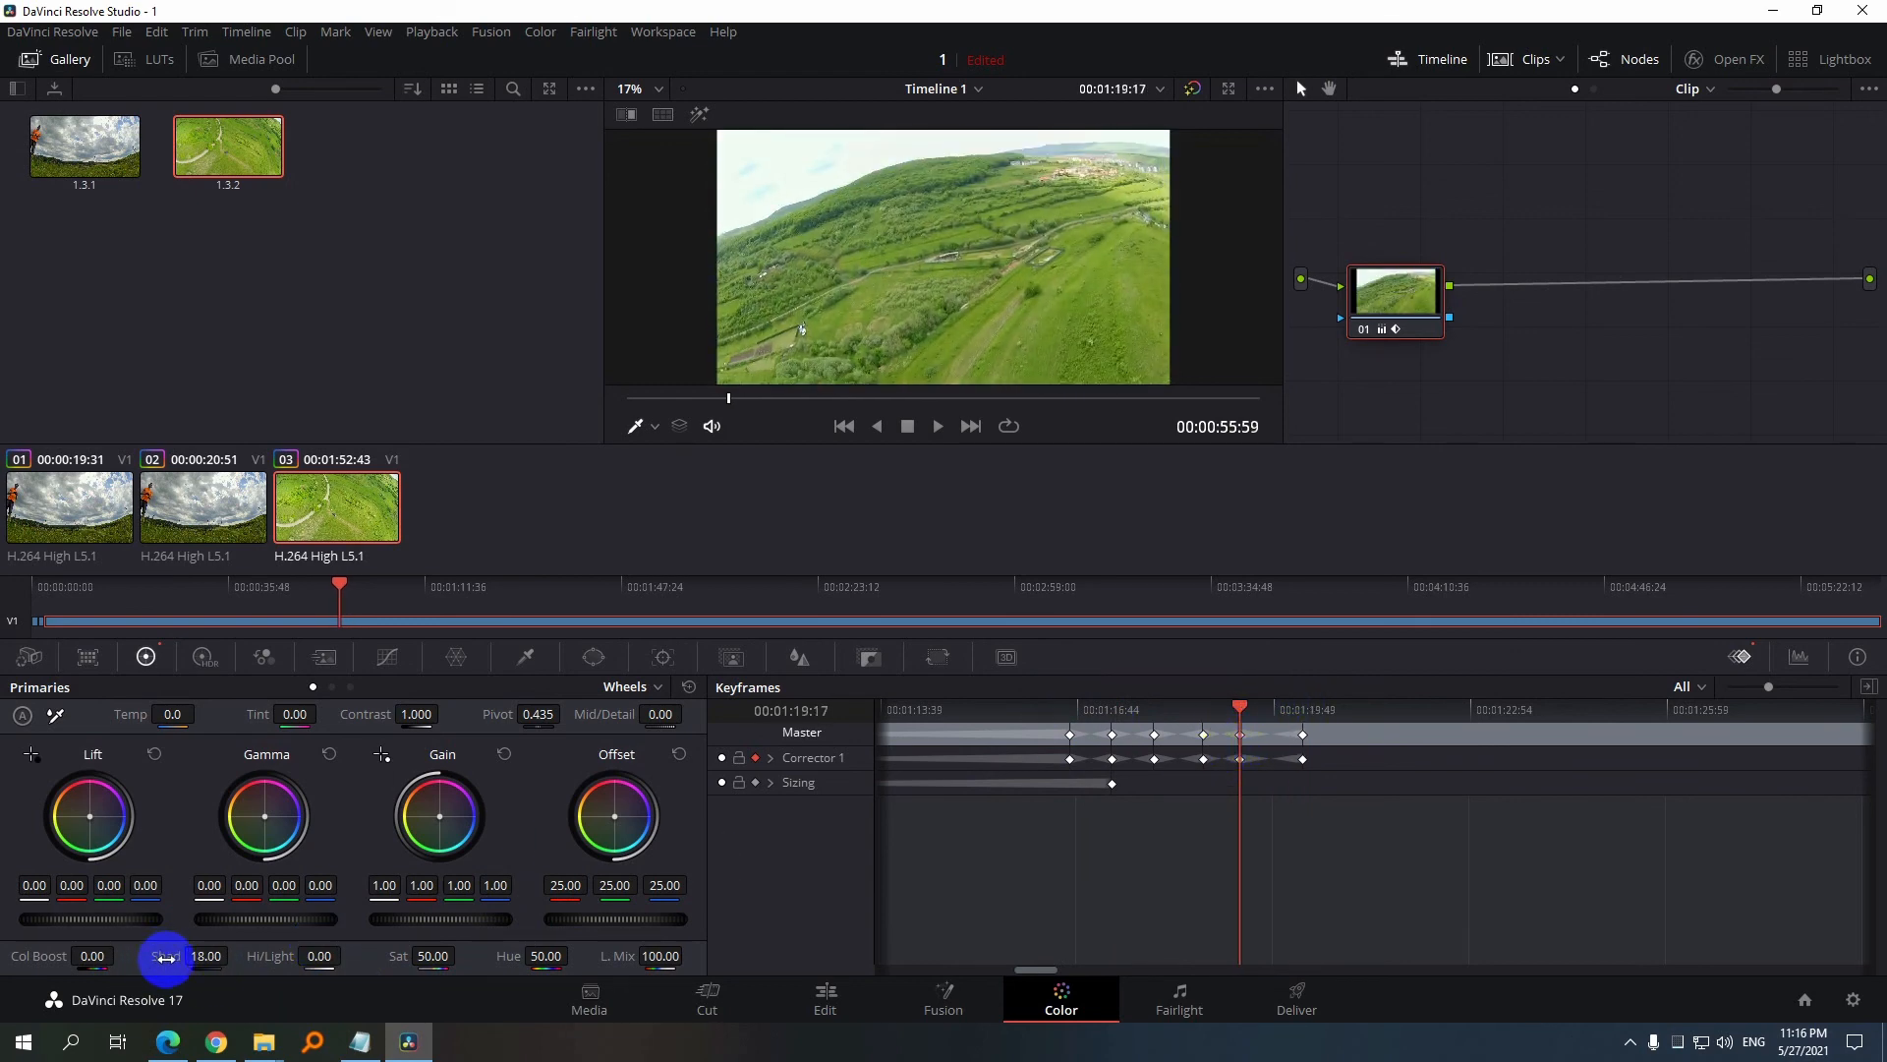
# Bypass the color grade and scrub between 00:01:16:37 and 00:01:18:14 to compare the ungraded footage with the graded result
pyautogui.moveTo(1195, 706); pyautogui.dragTo(1113, 688)
pyautogui.click(1193, 91)
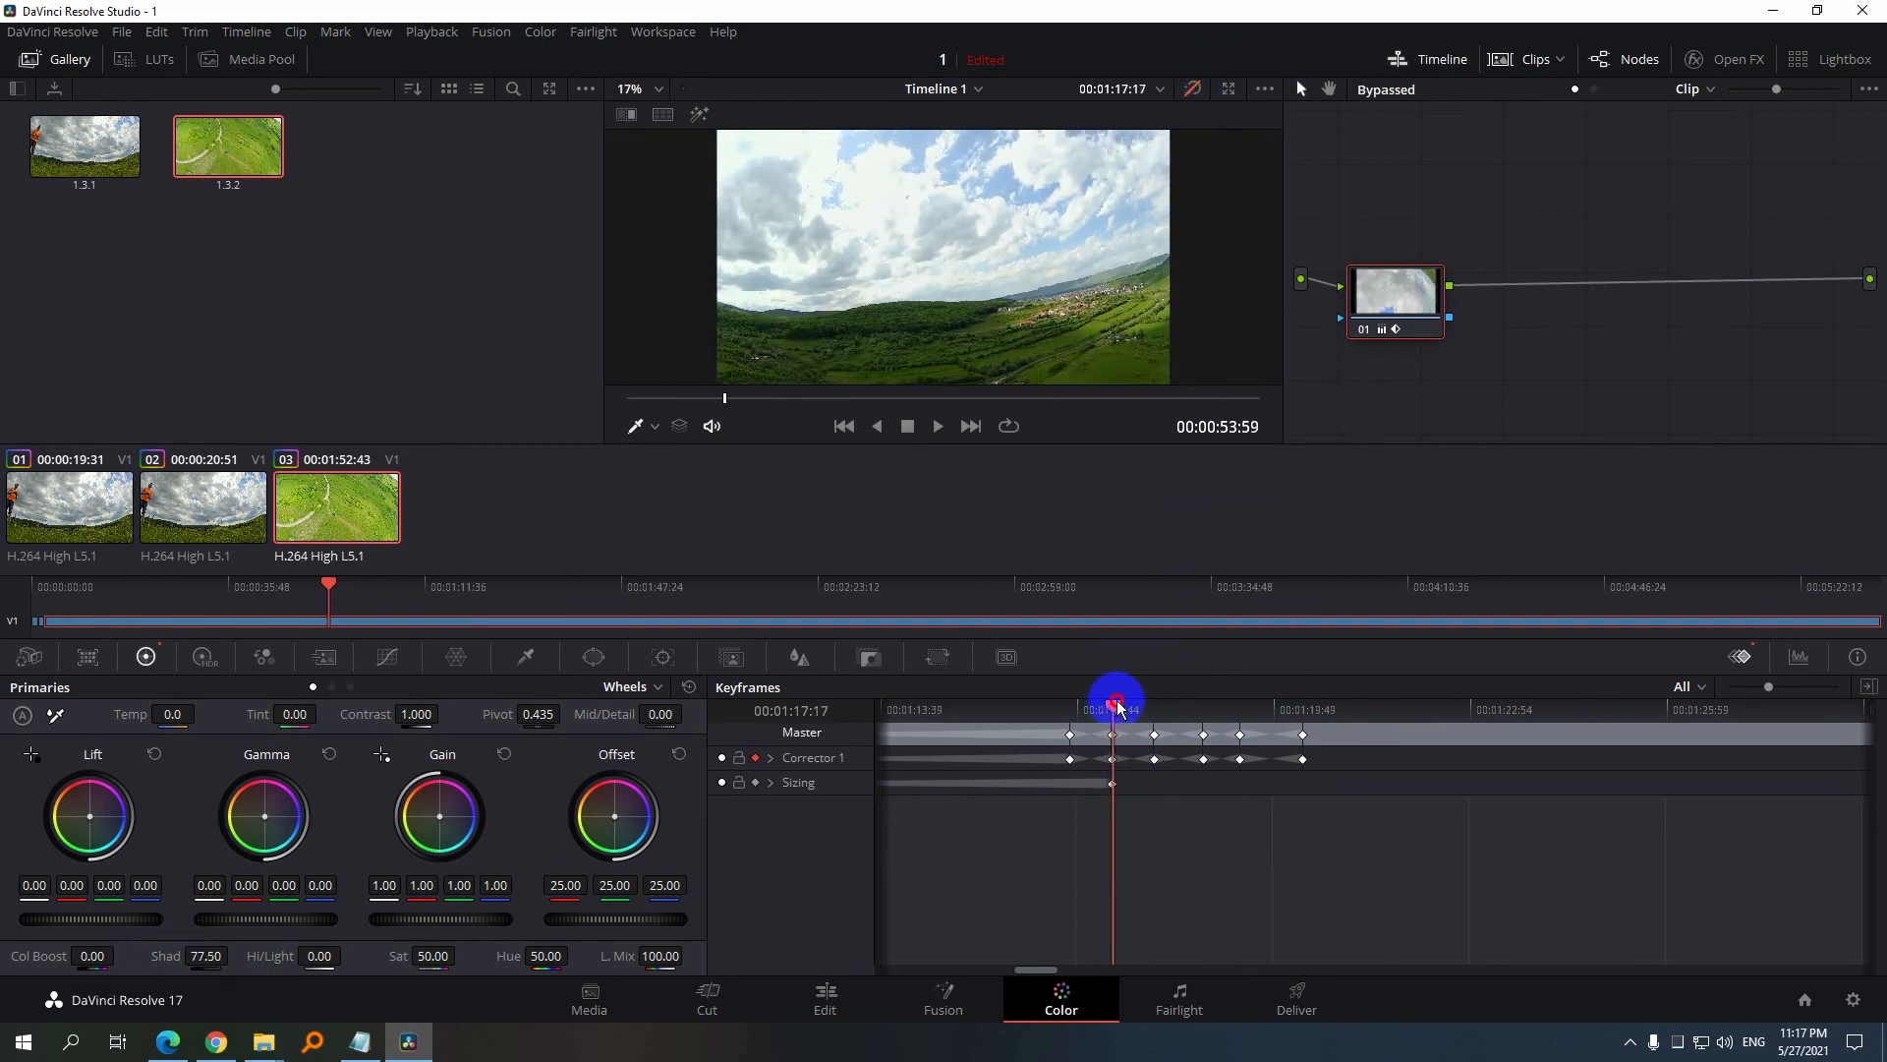
pyautogui.moveTo(1116, 704); pyautogui.dragTo(1176, 682)
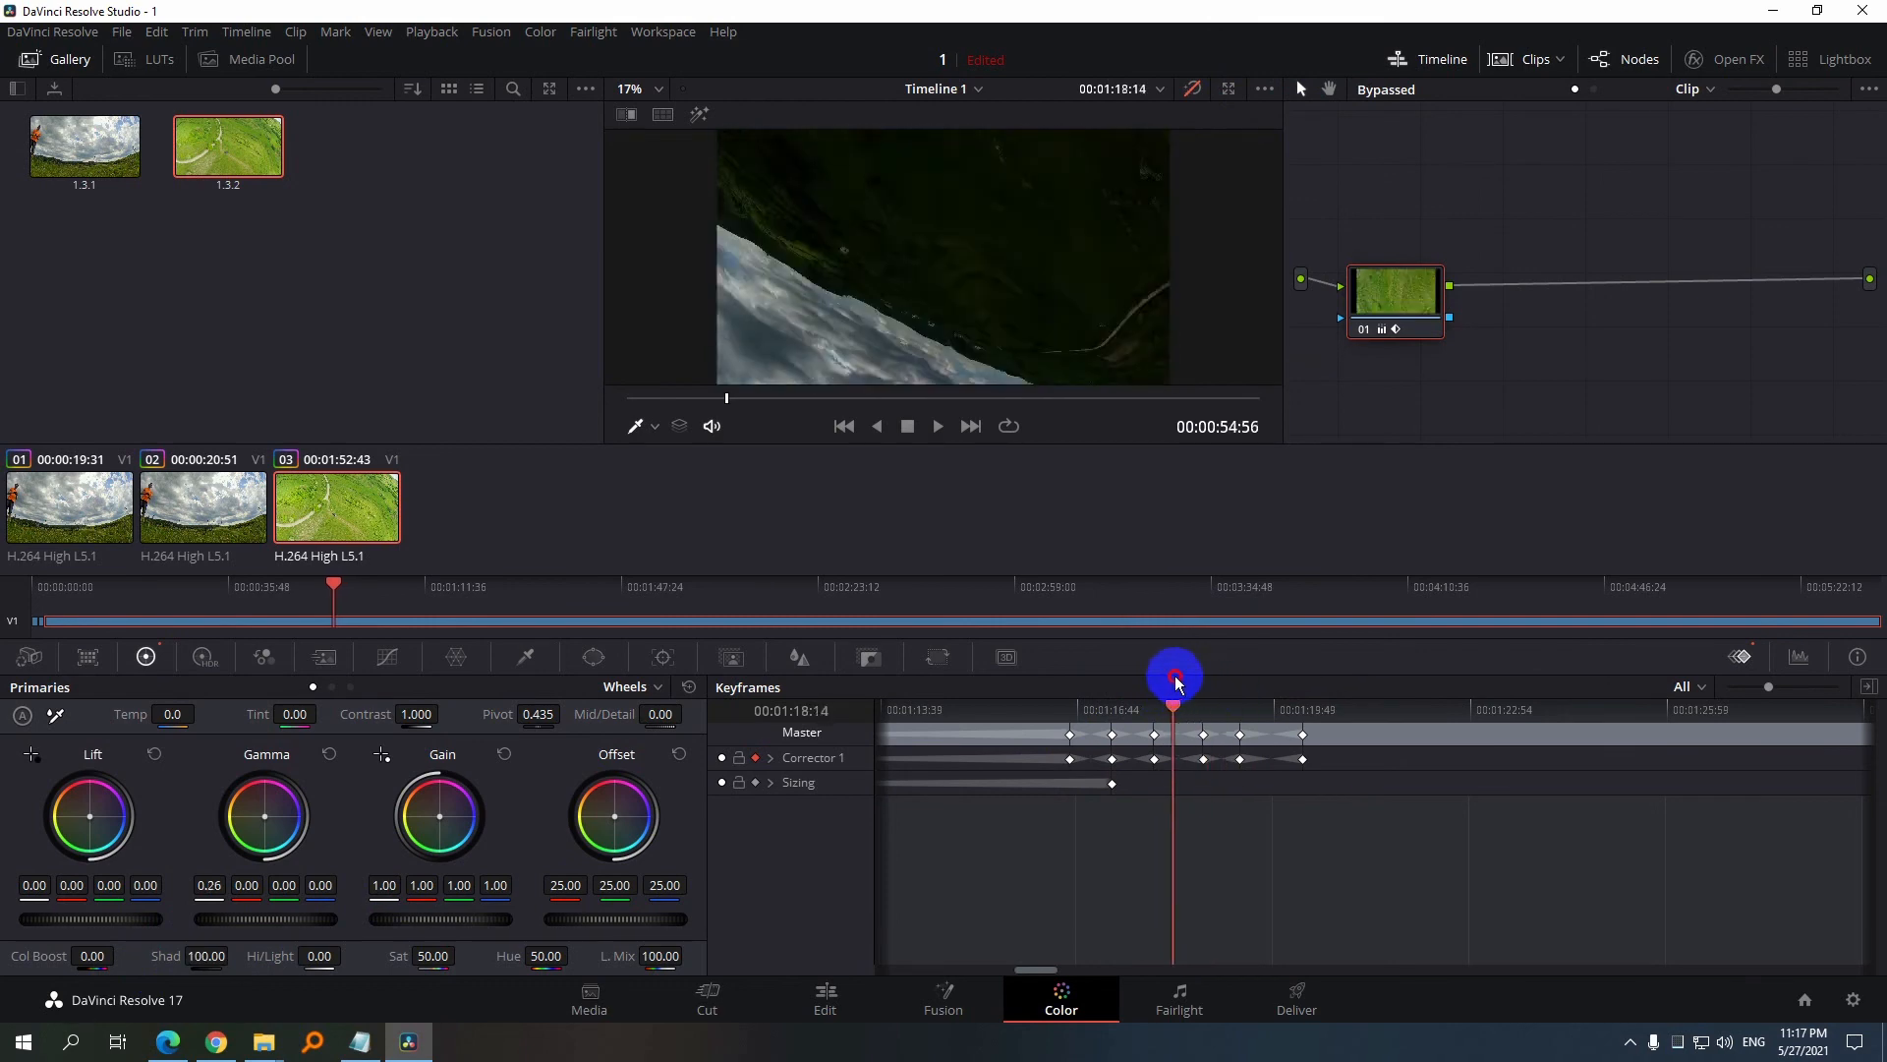
pyautogui.click(1193, 91)
pyautogui.click(1193, 91)
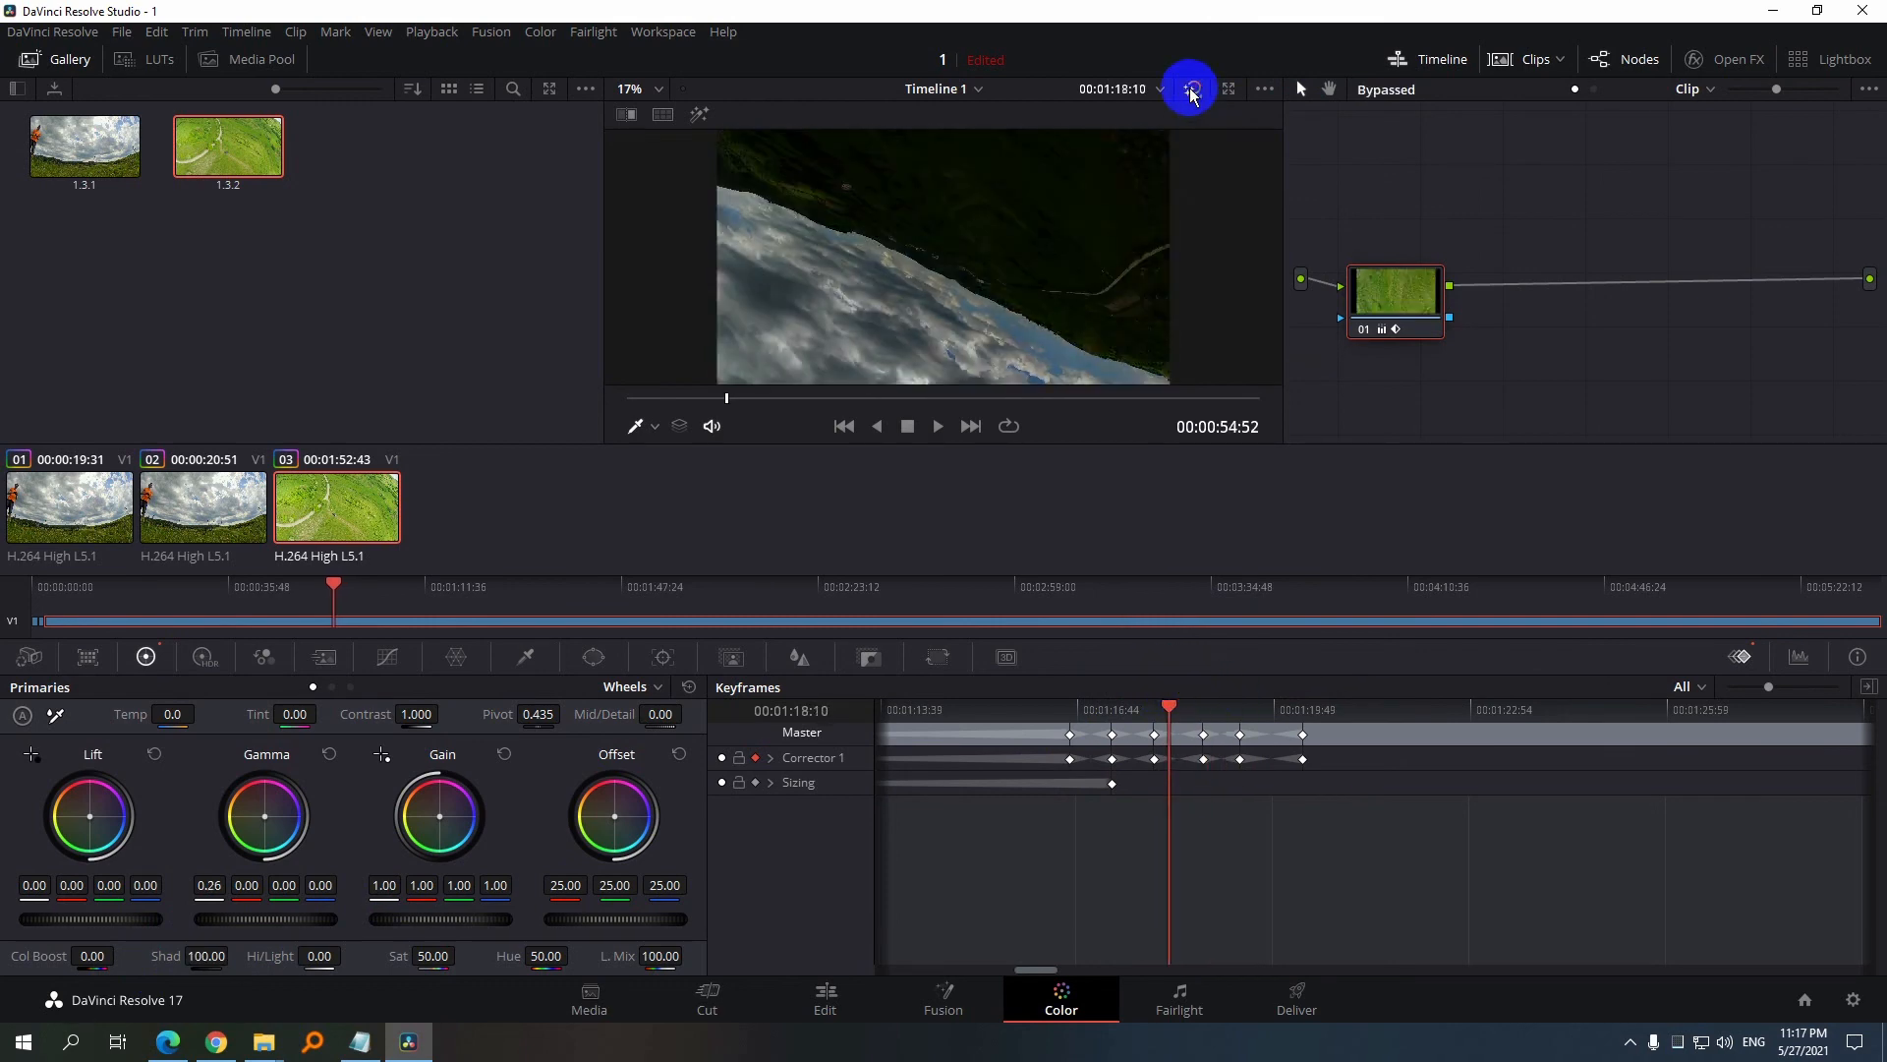
pyautogui.click(1161, 737)
pyautogui.moveTo(1173, 707); pyautogui.dragTo(1070, 706)
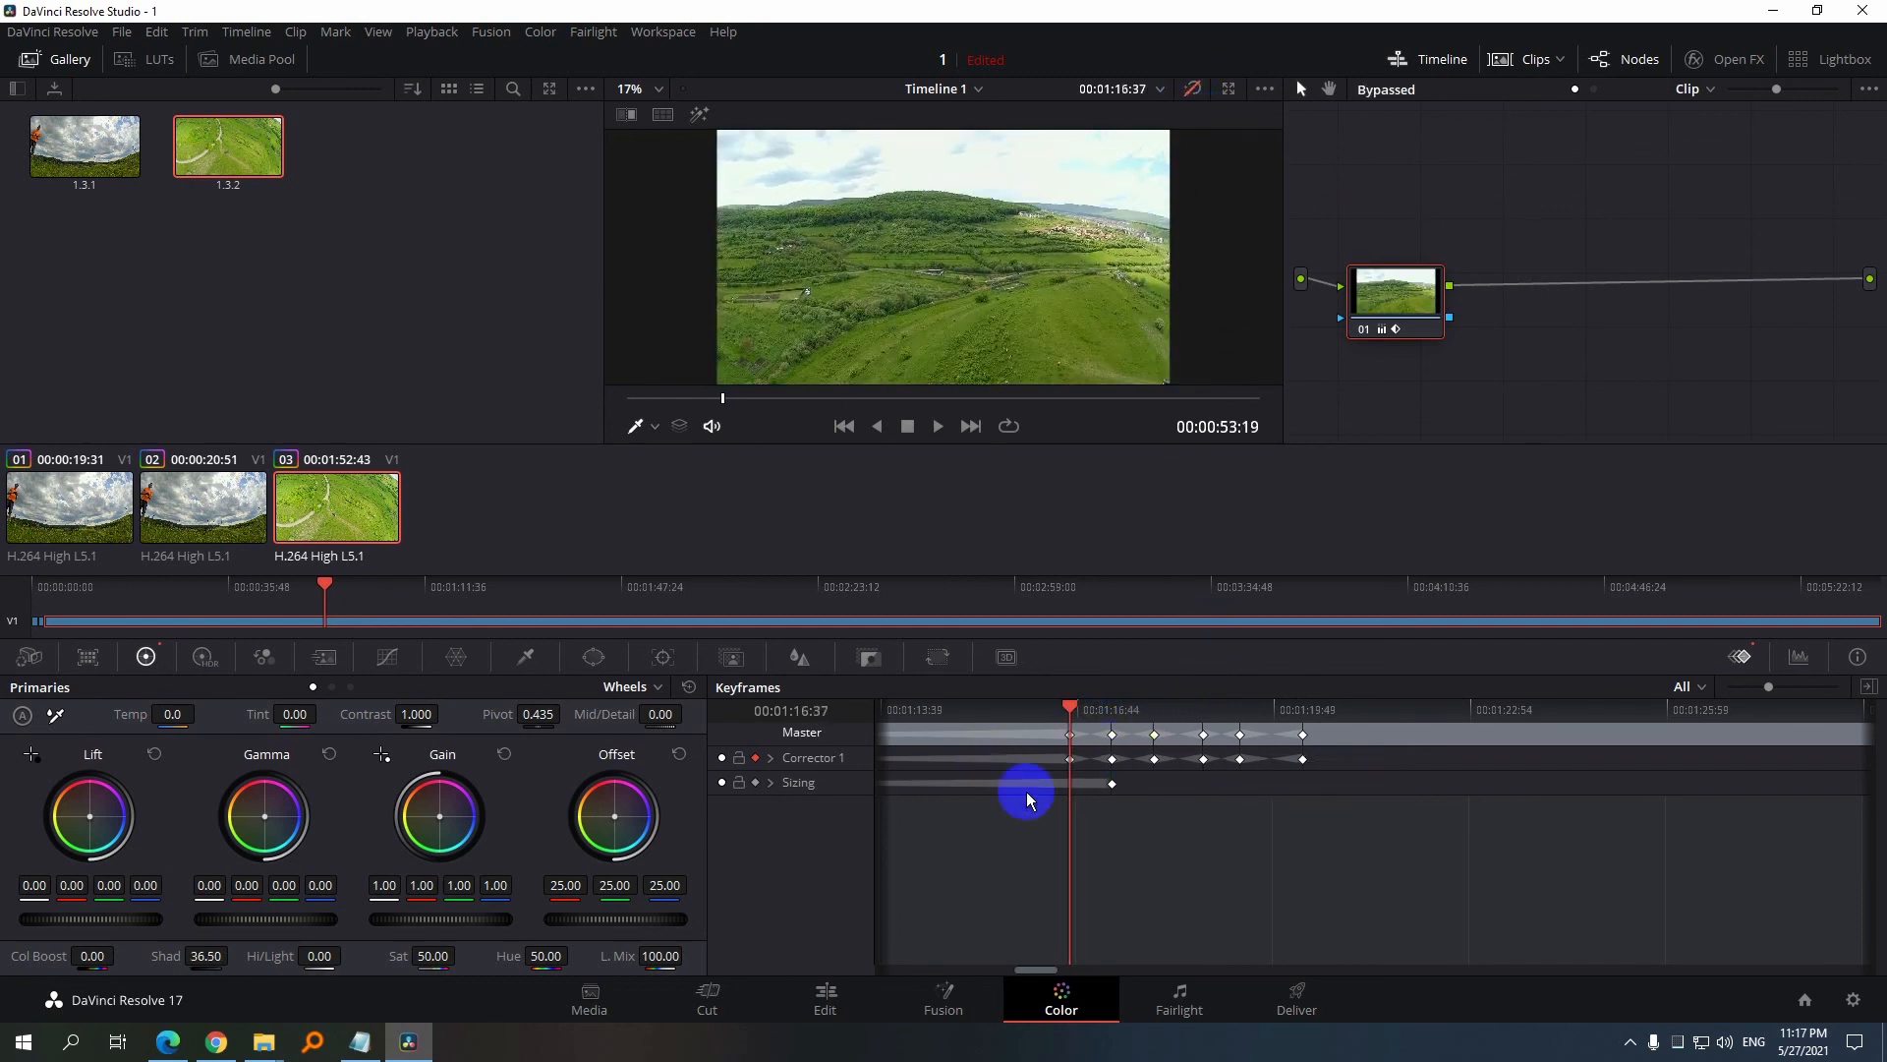